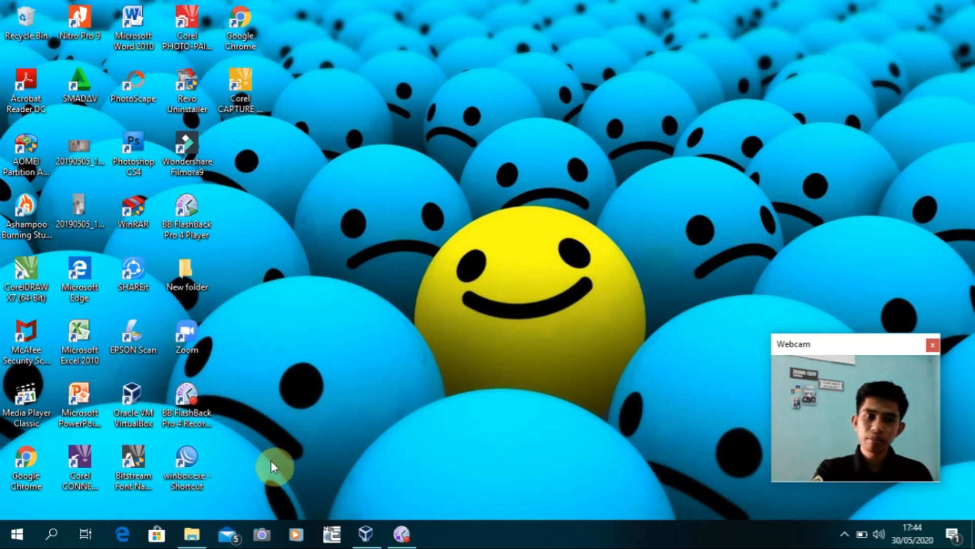
# Launch VirtualBox and start a new machine named MIKROTIK, type Other, with 512 MB memory
pyautogui.doubleClick(142, 417)
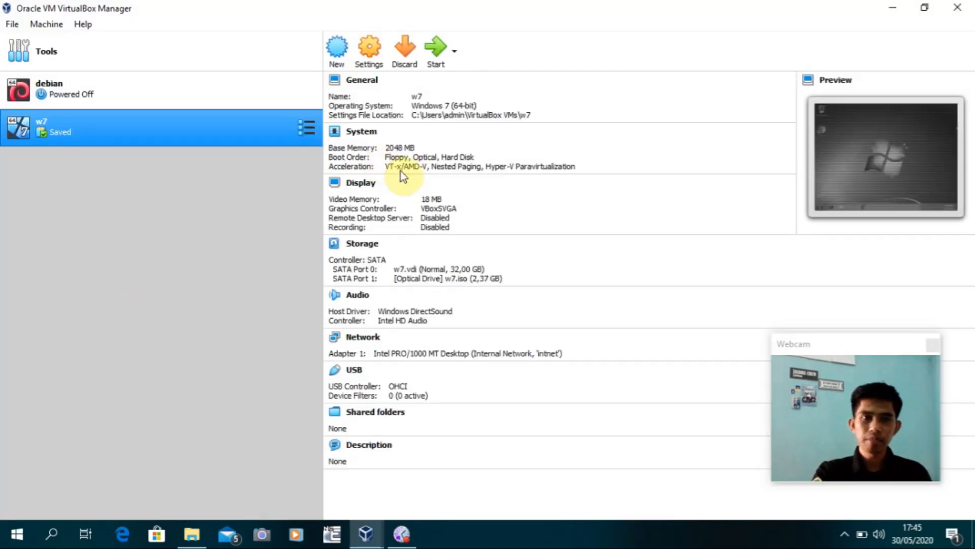
pyautogui.click(333, 67)
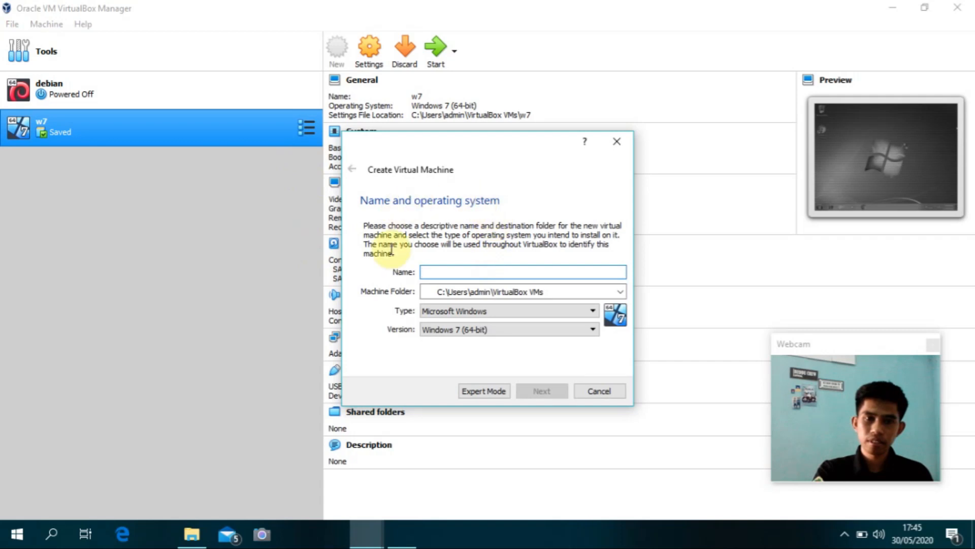
pyautogui.write('MIKRO')
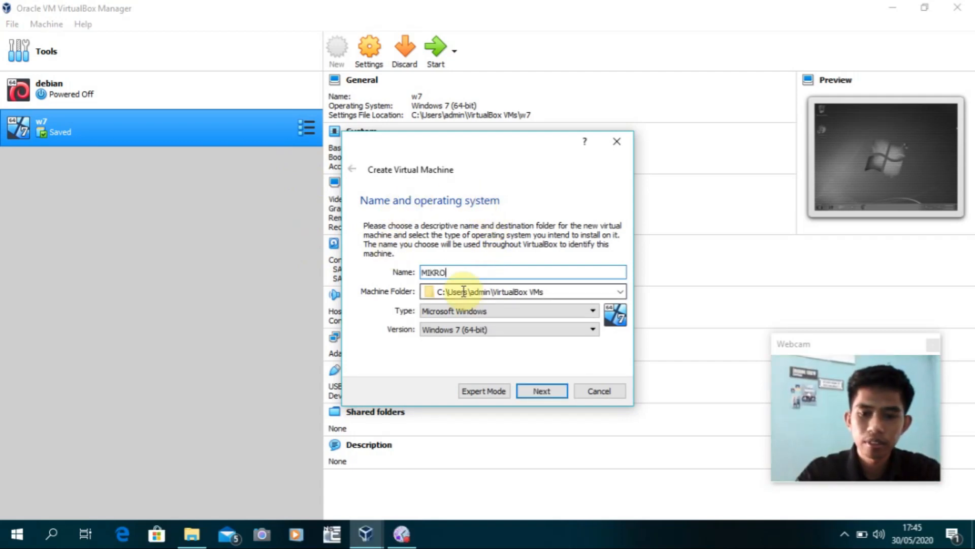
pyautogui.write('TIK')
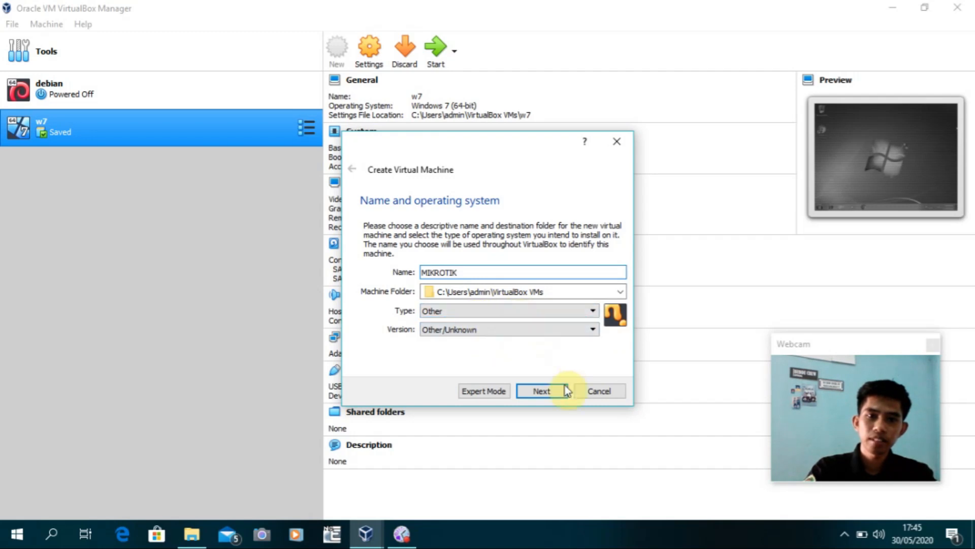
pyautogui.click(520, 392)
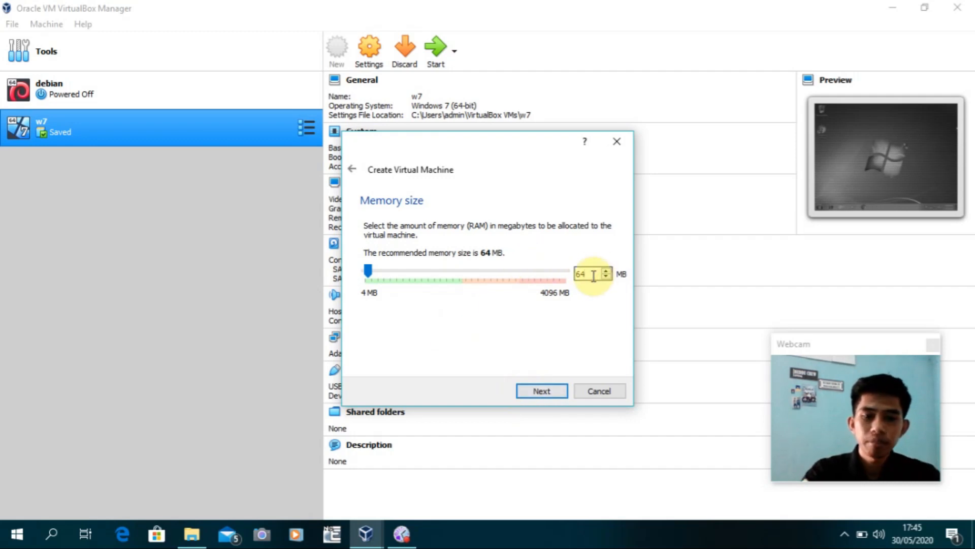
pyautogui.write('0')
pyautogui.press('BackSpace')
pyautogui.press('BackSpace')
pyautogui.write('12')
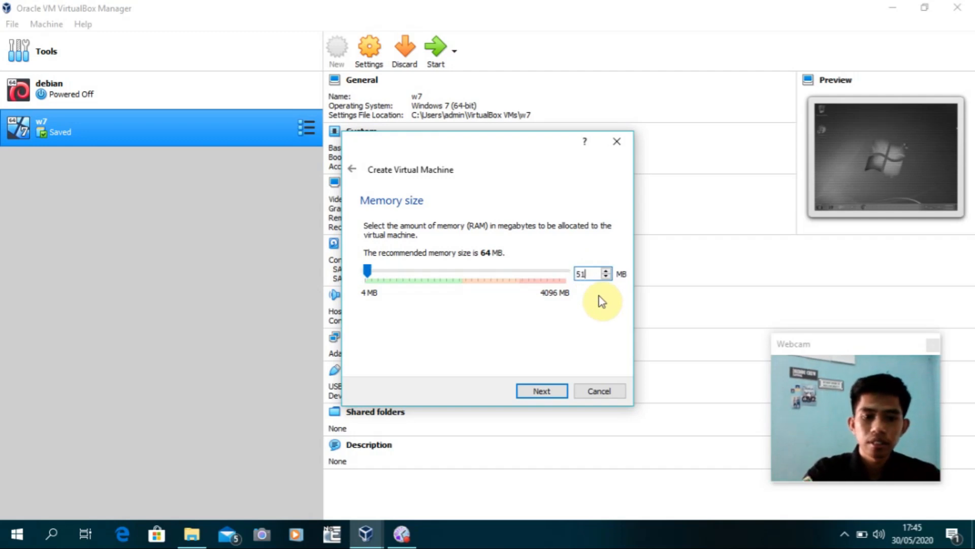
pyautogui.click(549, 394)
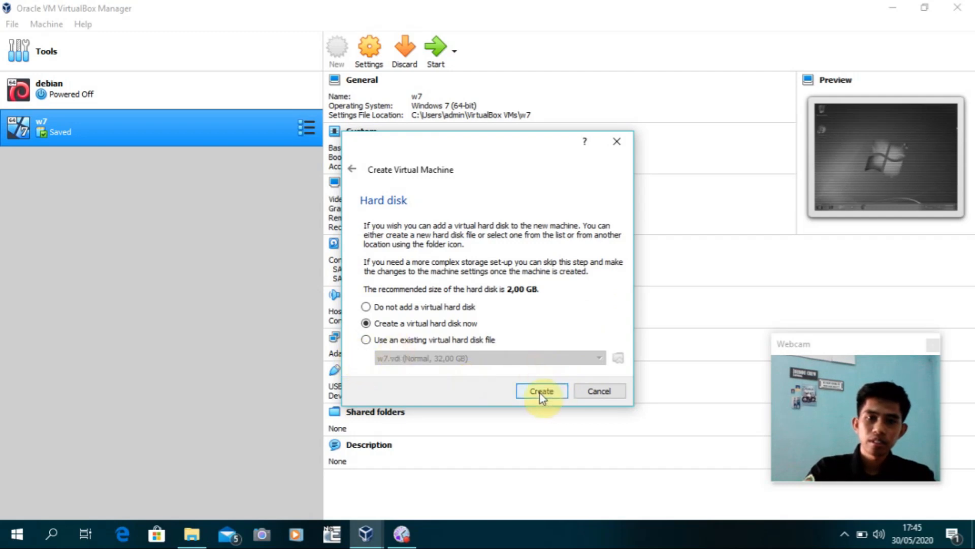
# Give MIKROTIK a new 2,00 GB dynamically allocated VDI hard disk and finish creating it
pyautogui.click(541, 393)
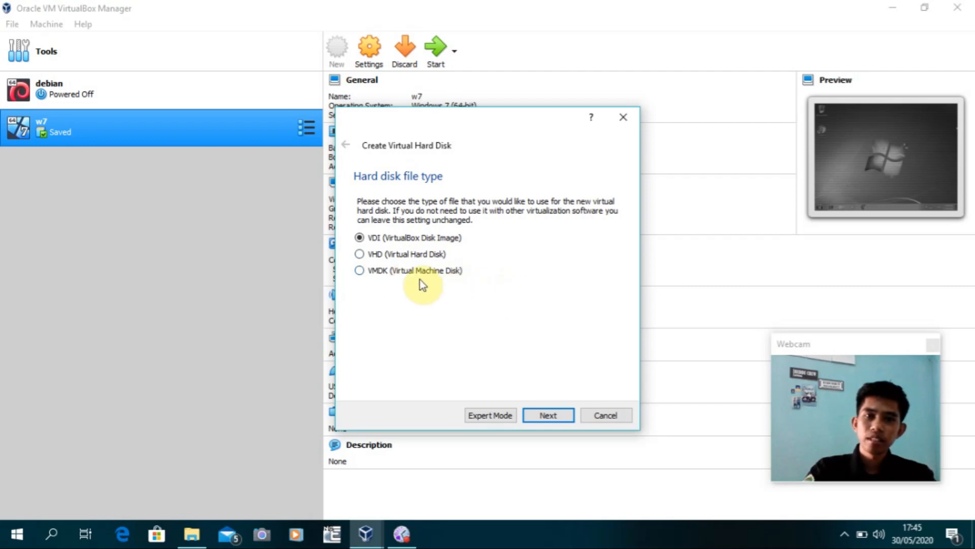
pyautogui.click(550, 416)
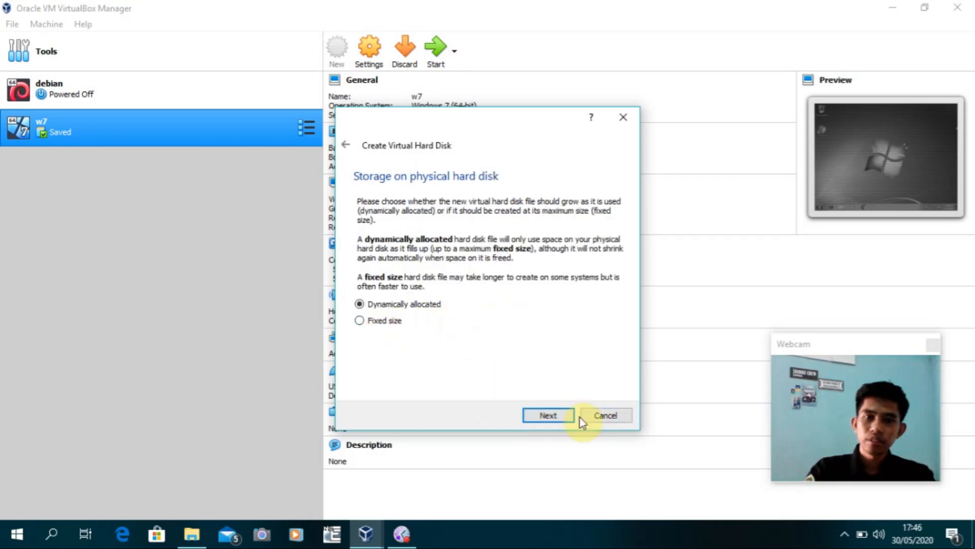
pyautogui.click(565, 416)
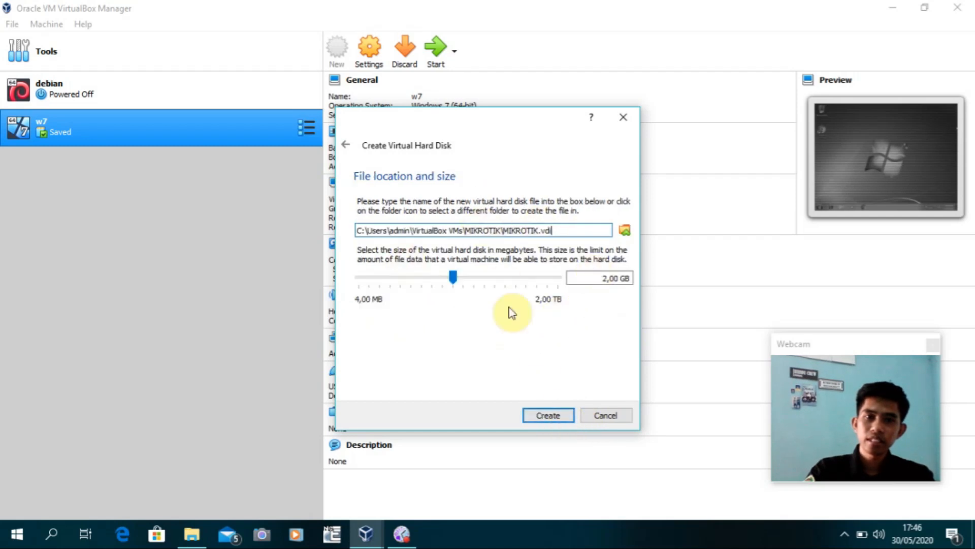
pyautogui.click(553, 420)
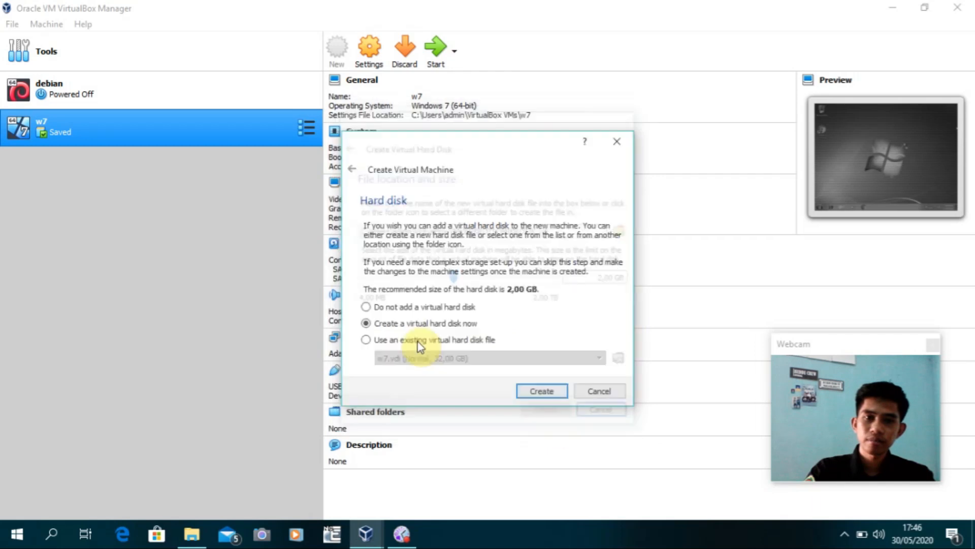
pyautogui.click(543, 393)
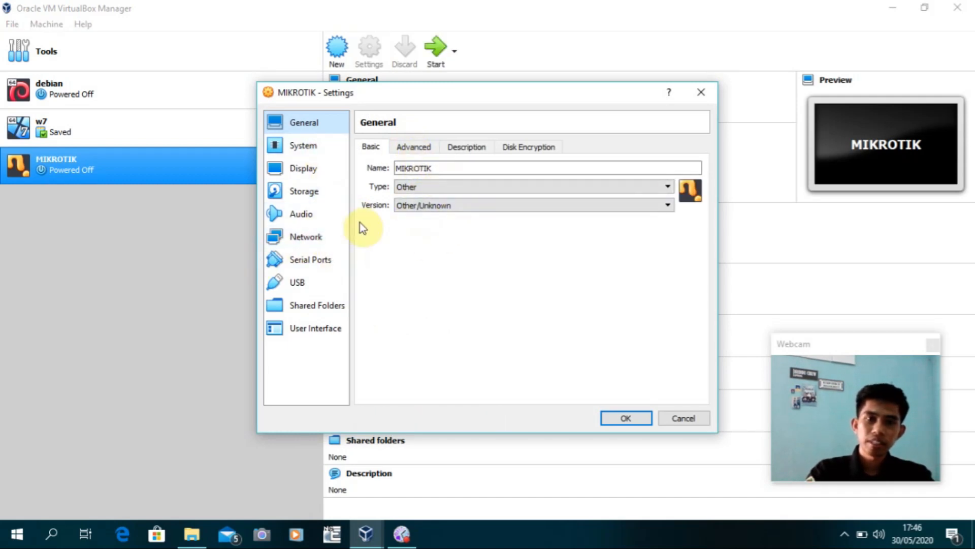
# Set network Adapter 1 to Bridged Adapter with promiscuous mode Allow All
pyautogui.click(298, 239)
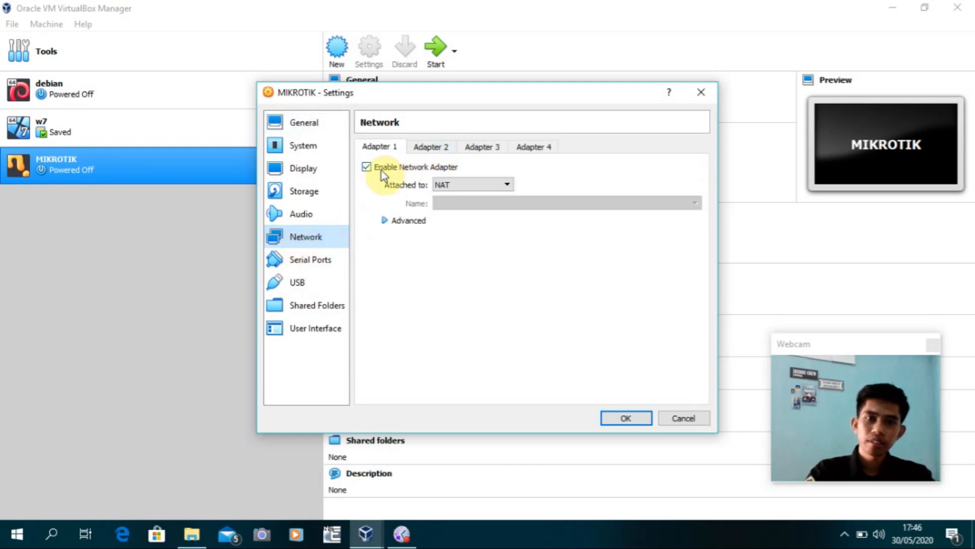
pyautogui.click(506, 186)
pyautogui.click(464, 225)
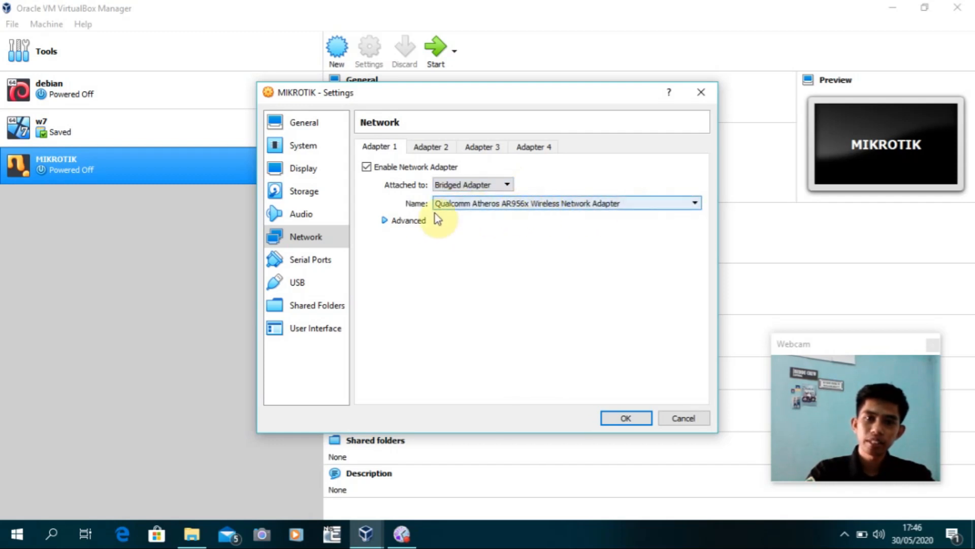
pyautogui.click(392, 221)
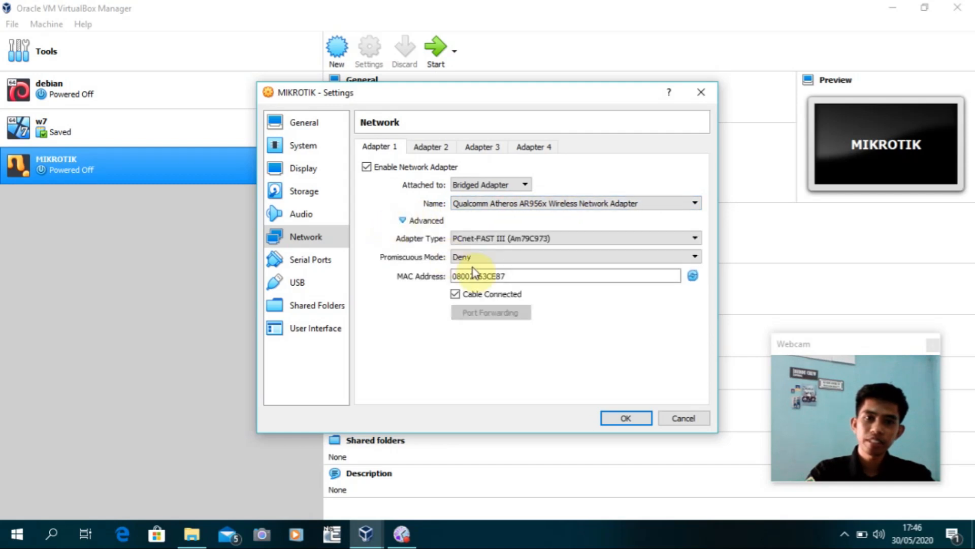
pyautogui.click(529, 261)
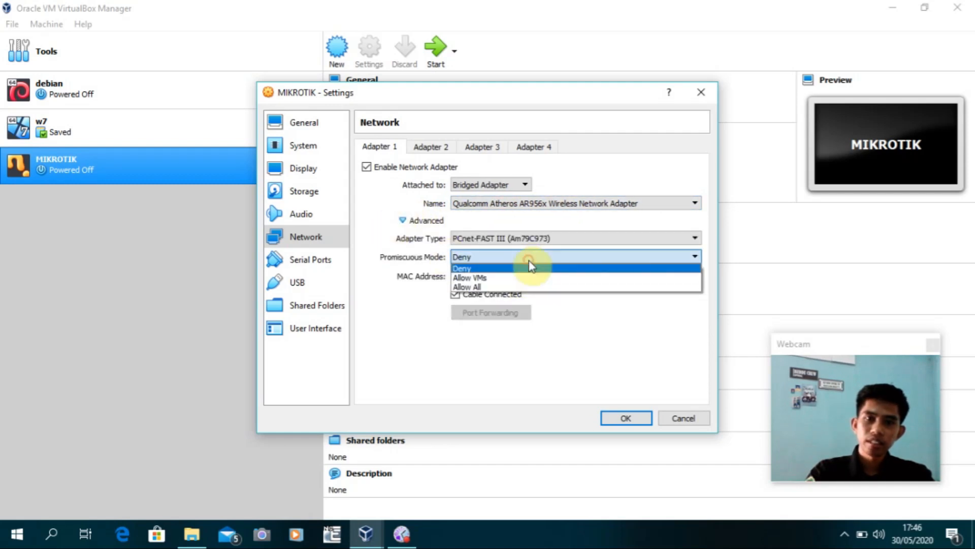
pyautogui.click(512, 287)
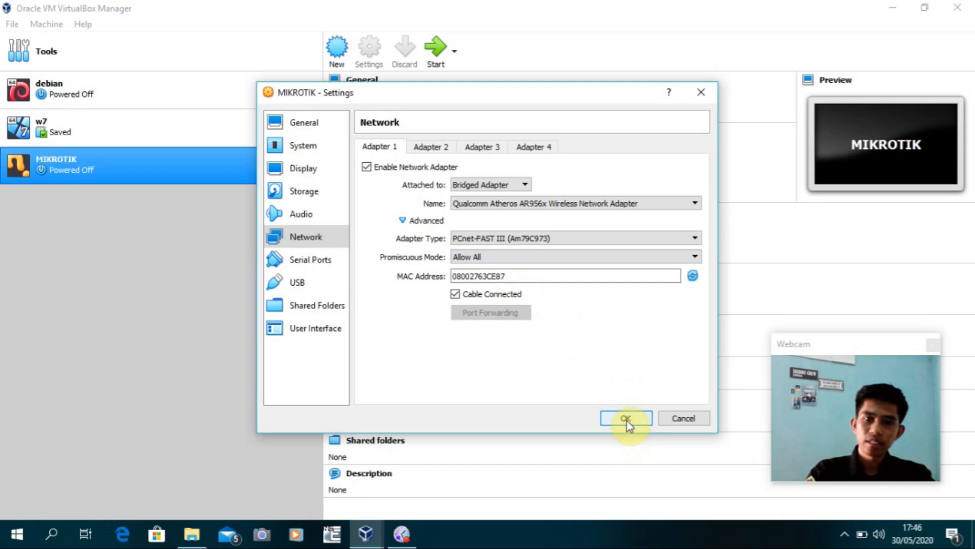
# Enable Adapter 2 on Internal Network 'intnet' with promiscuous mode Allow All
pyautogui.click(434, 148)
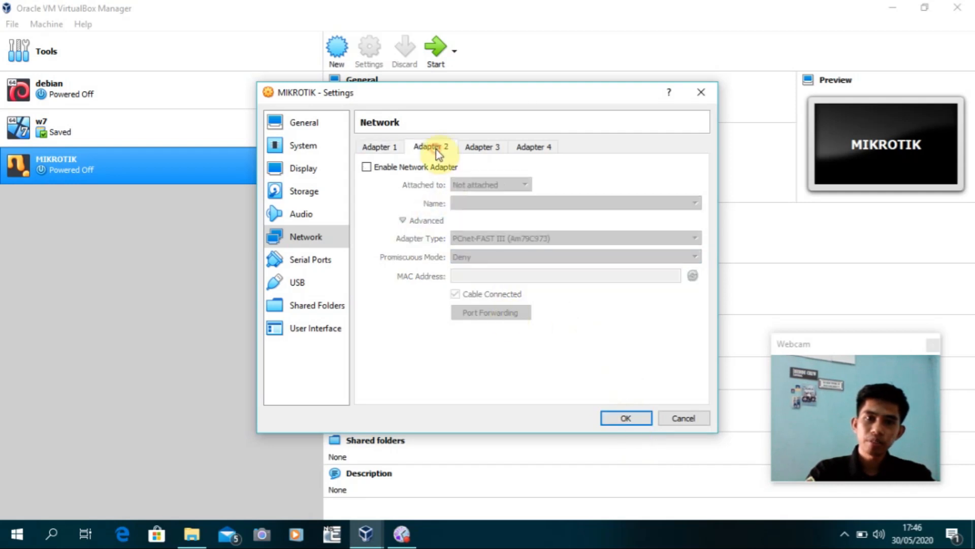
pyautogui.click(367, 167)
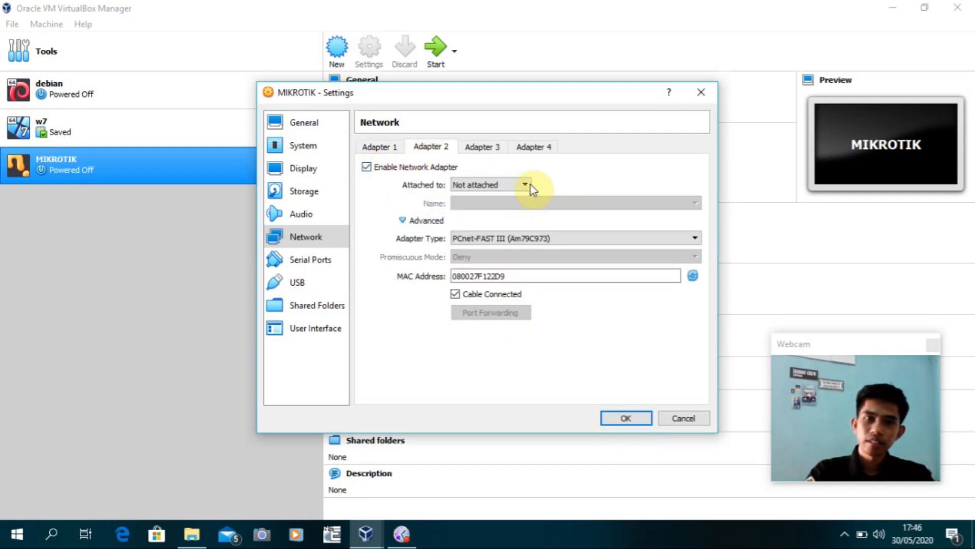
pyautogui.click(516, 184)
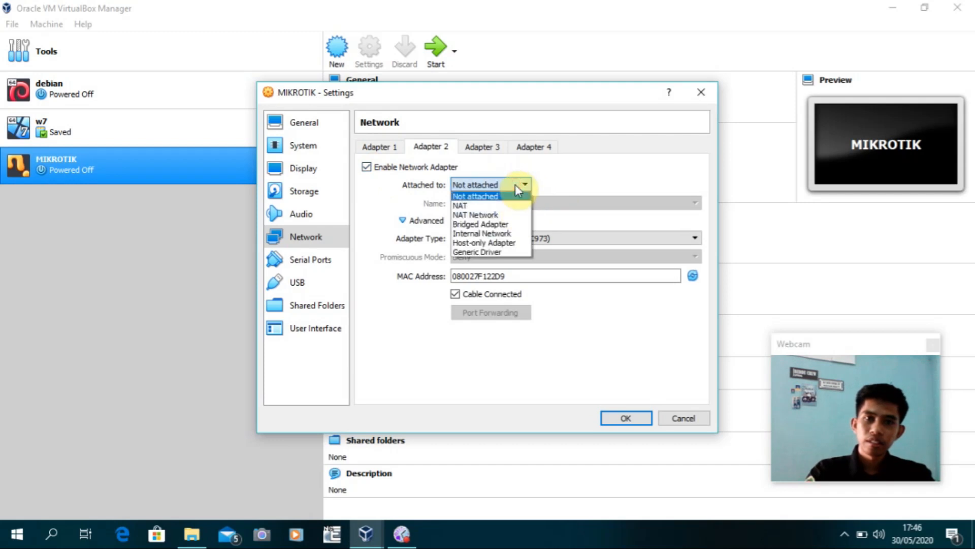
pyautogui.click(500, 235)
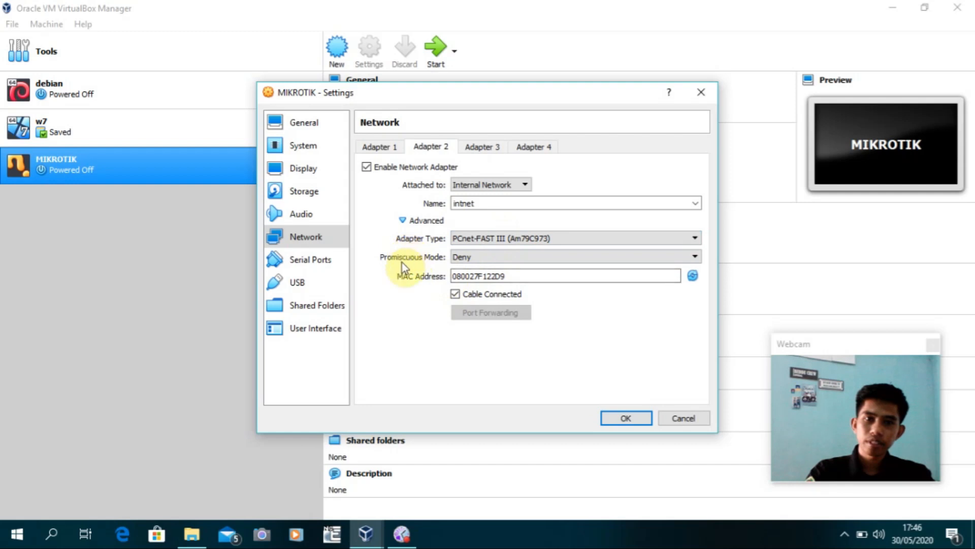
pyautogui.click(487, 256)
pyautogui.click(487, 288)
# Enable Adapter 3 on Internal Network 'intnet' with Allow All, and save the network settings
pyautogui.click(486, 149)
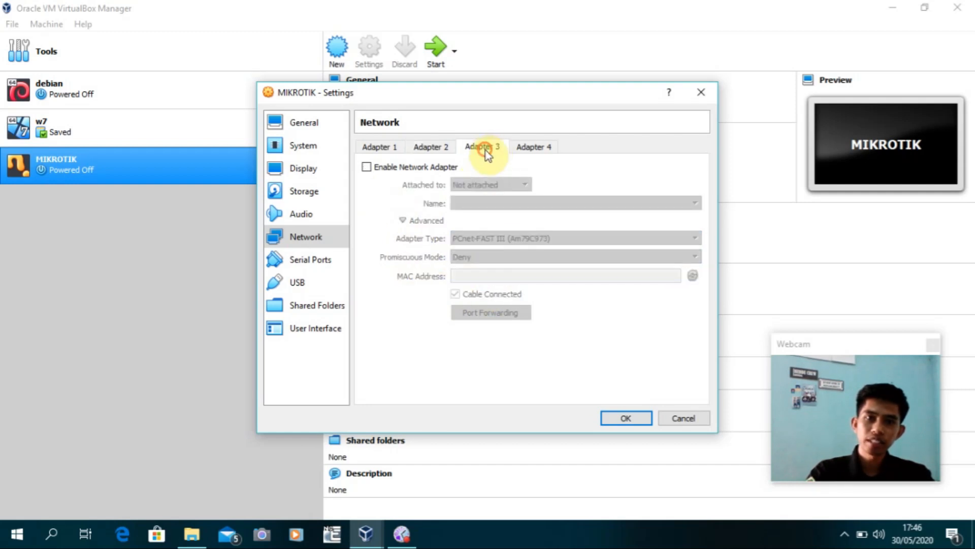
pyautogui.click(366, 168)
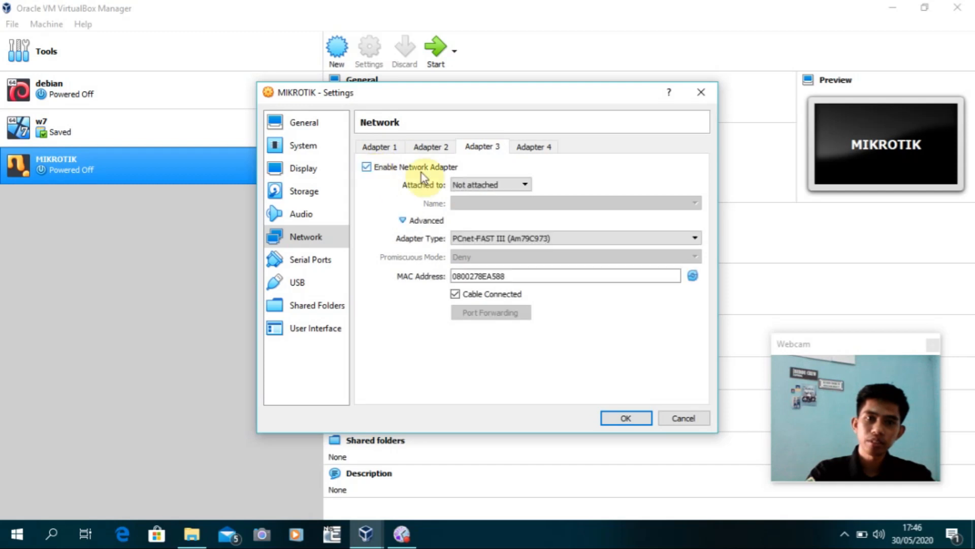
pyautogui.click(526, 187)
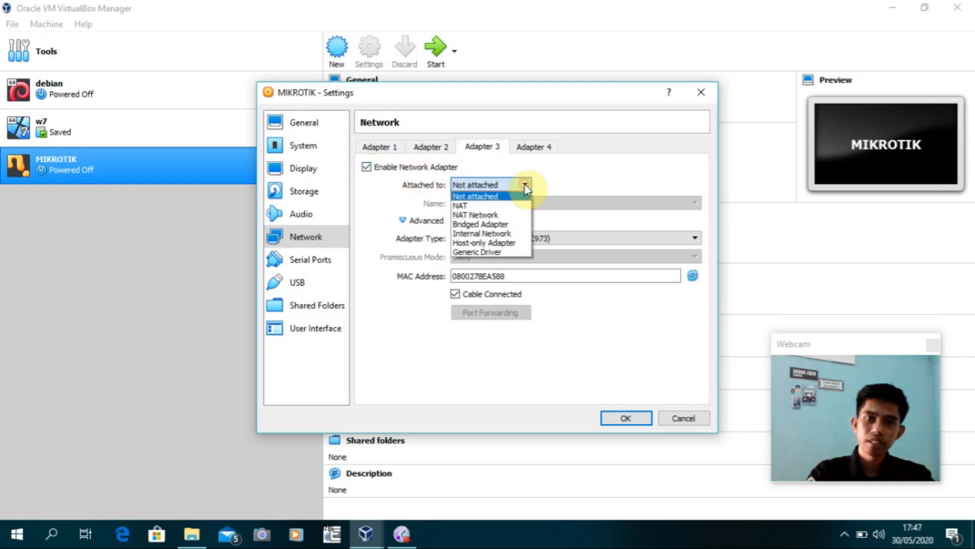
pyautogui.click(501, 235)
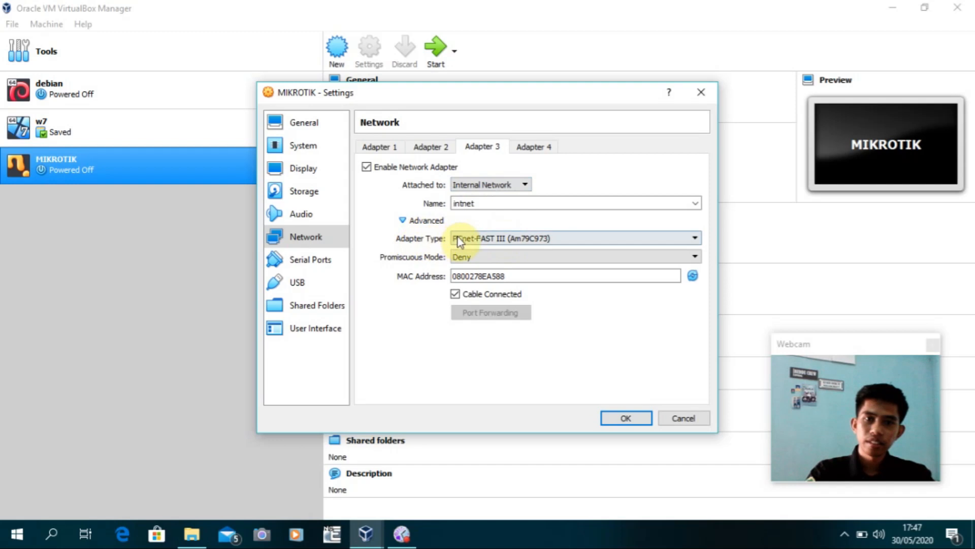
pyautogui.click(487, 258)
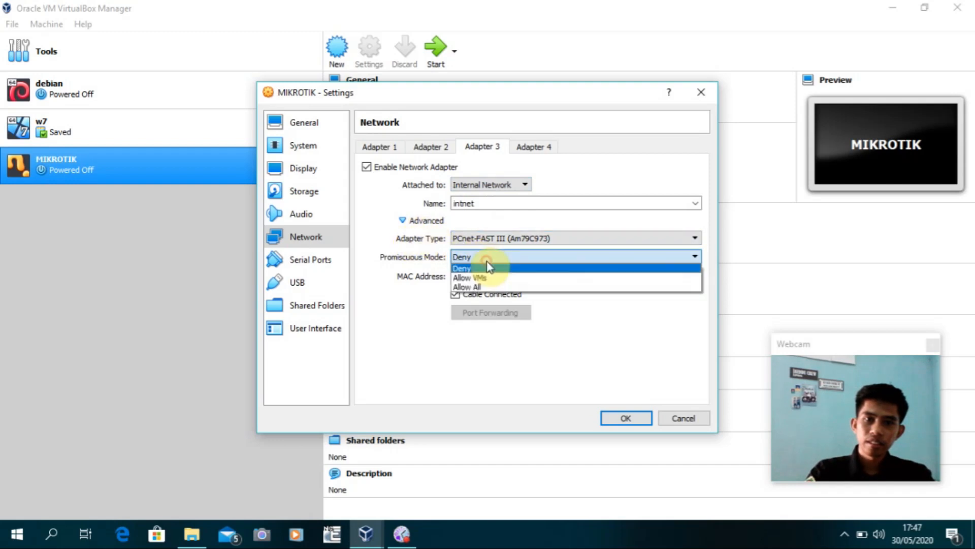
pyautogui.click(487, 288)
pyautogui.click(633, 417)
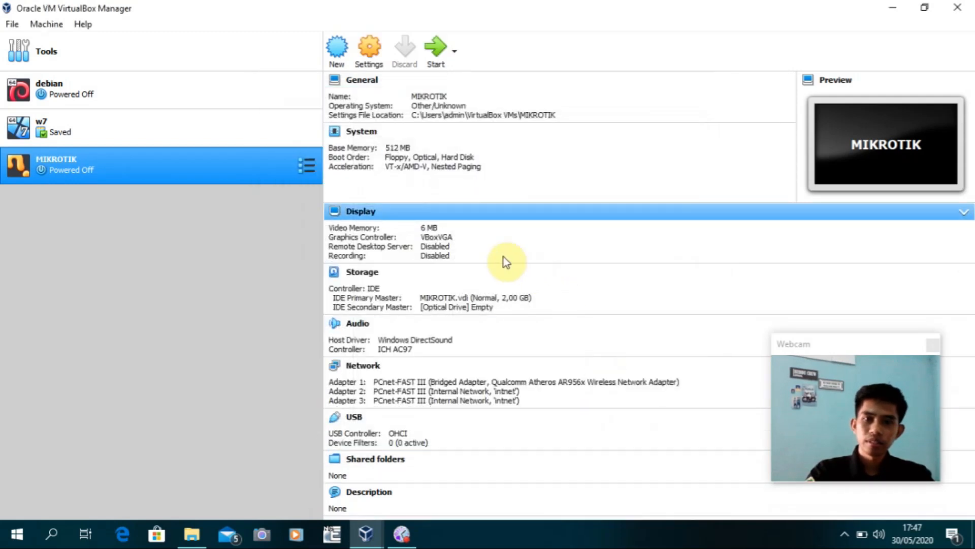
# Start MIKROTIK booting from the mikrotik-6.33.iso start-up disk image
pyautogui.click(442, 60)
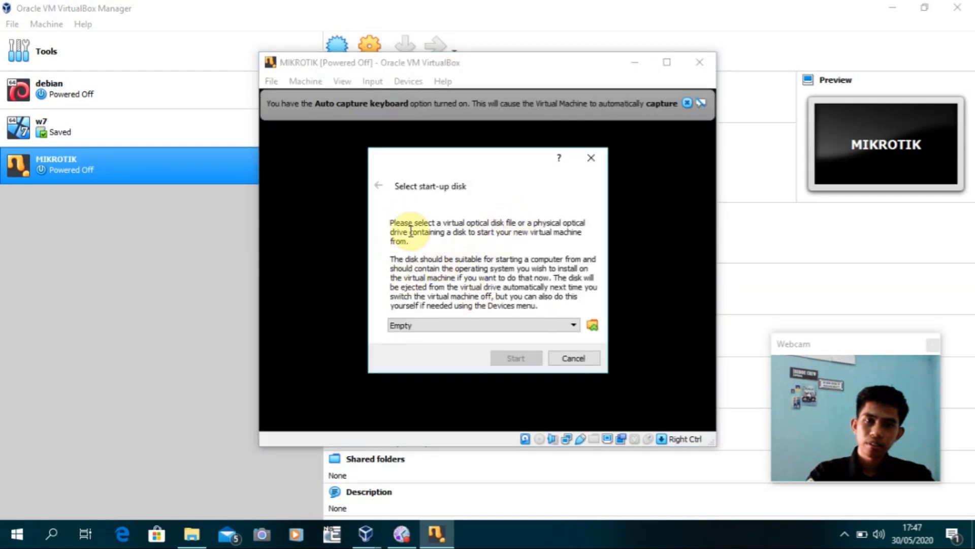
pyautogui.click(593, 327)
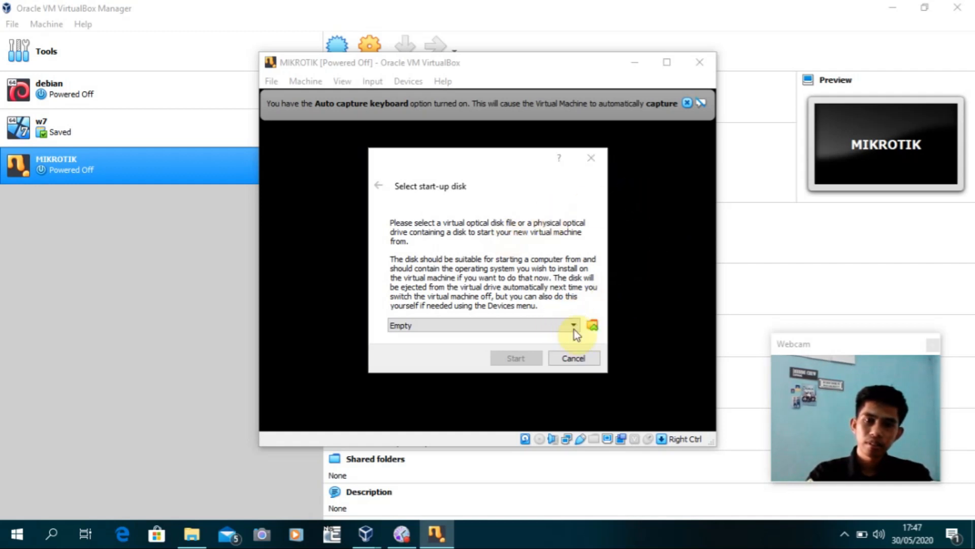
pyautogui.click(604, 335)
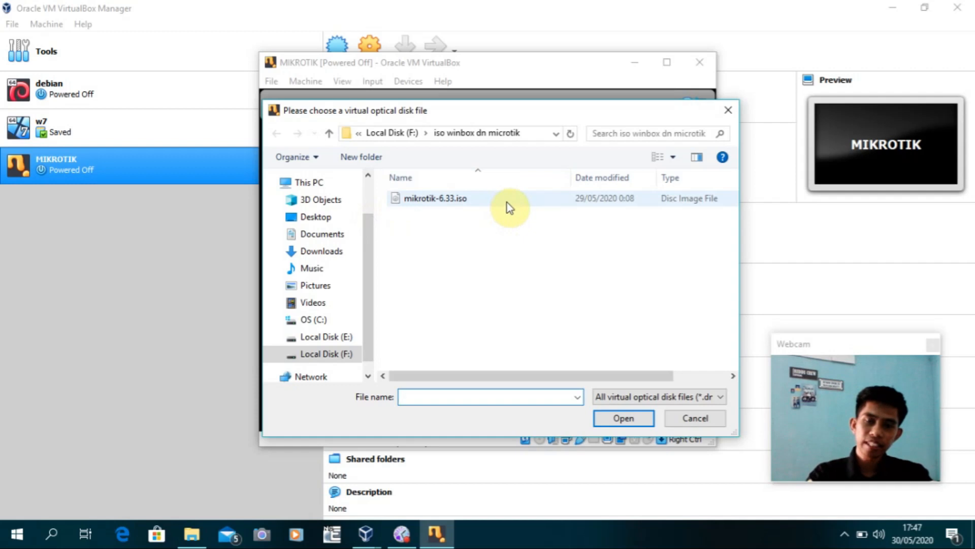
pyautogui.click(473, 202)
pyautogui.click(620, 418)
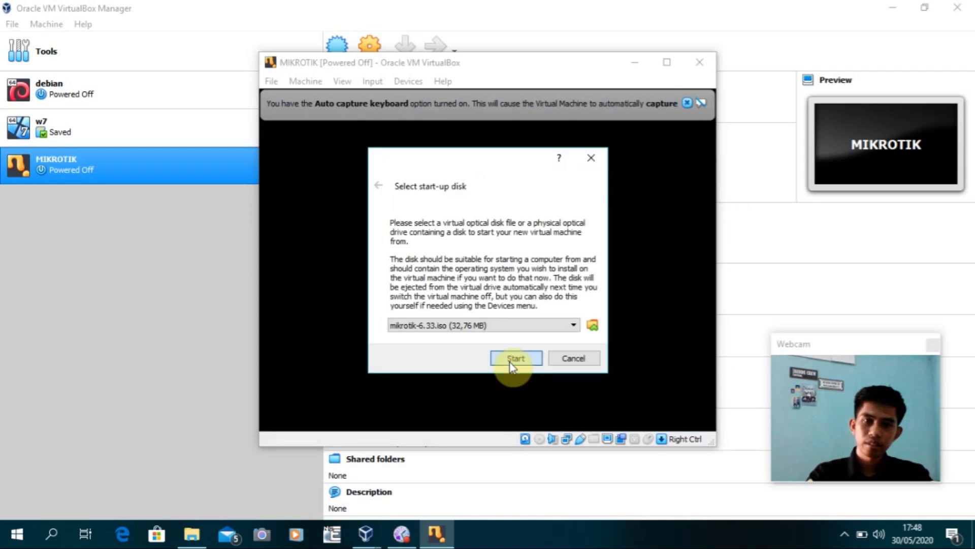
pyautogui.click(513, 361)
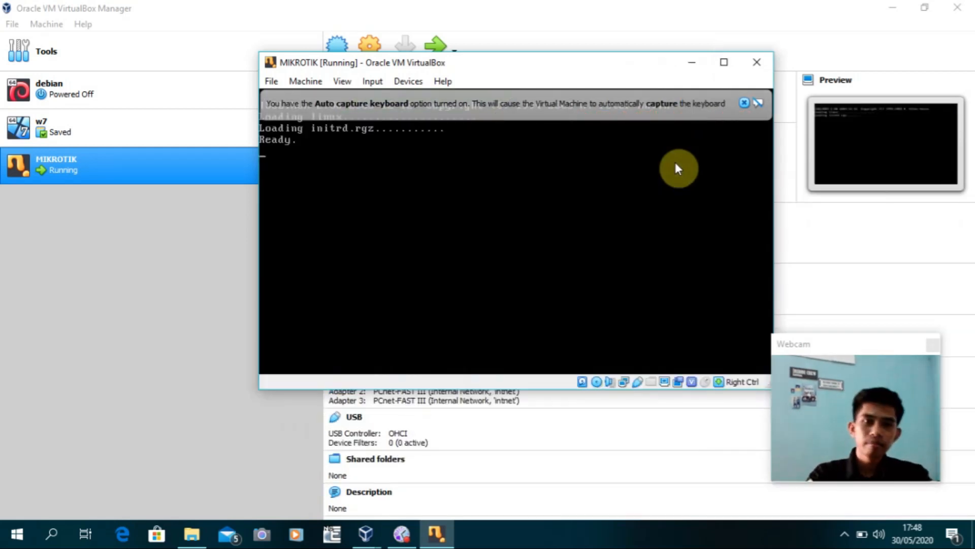
# Select all RouterOS 6.33 packages and install them, answering 'y' to the prompt
pyautogui.click(744, 103)
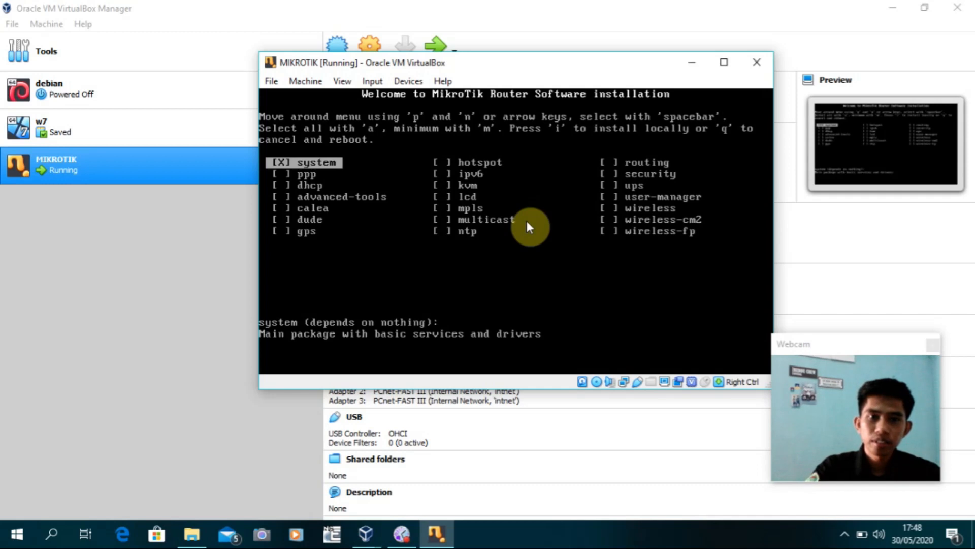
pyautogui.press('a')
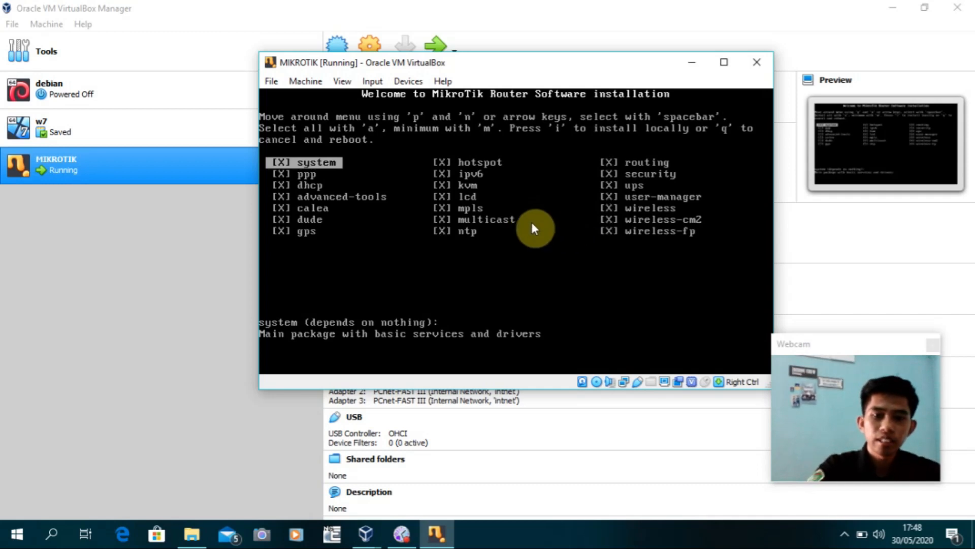
pyautogui.press('i')
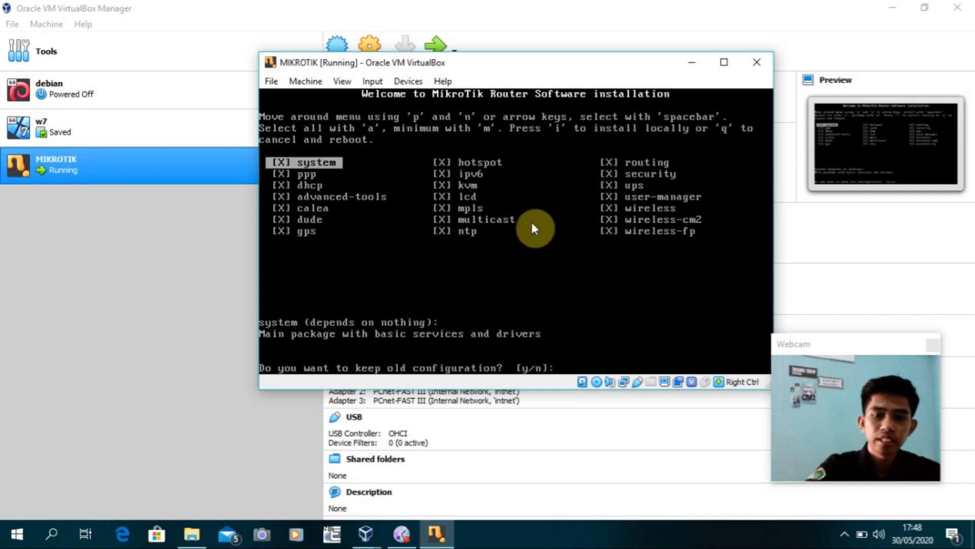
pyautogui.write('y/n]:')
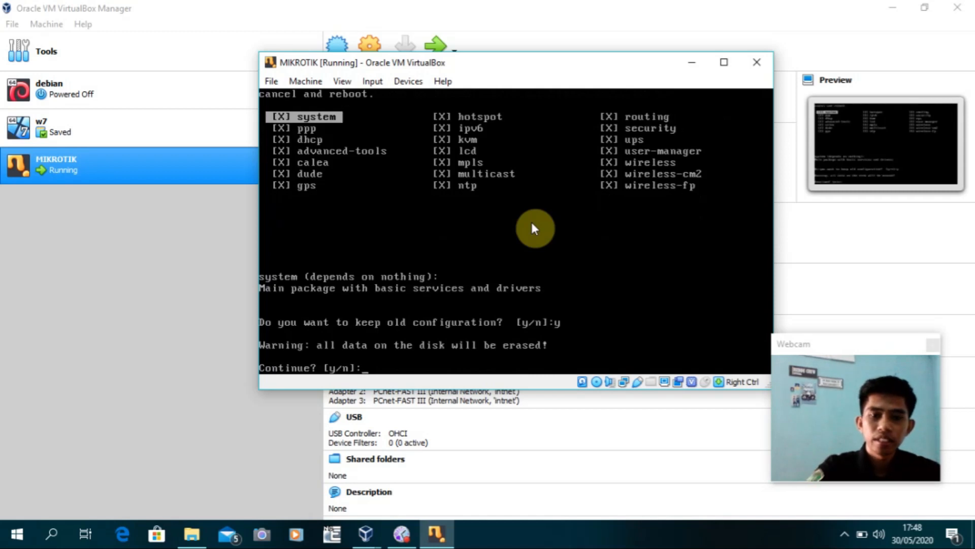
pyautogui.write('y')
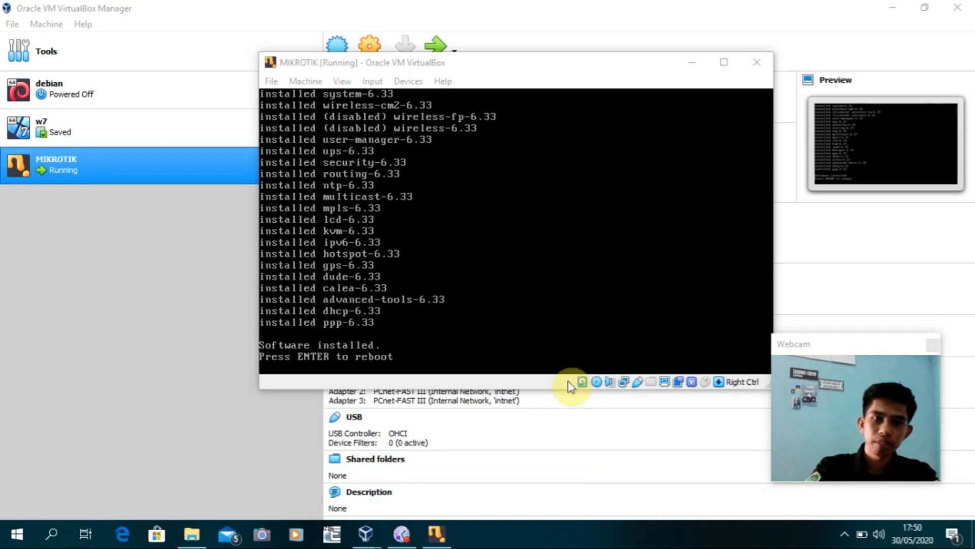
# Force-unmount the mikrotik-6.33.iso installer disk and reboot the router
pyautogui.click(402, 81)
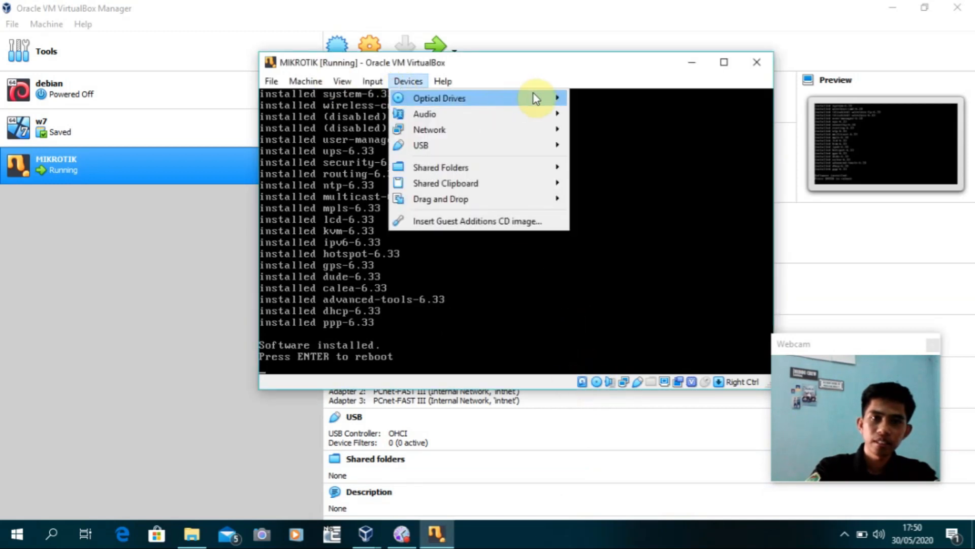
pyautogui.moveTo(534, 99)
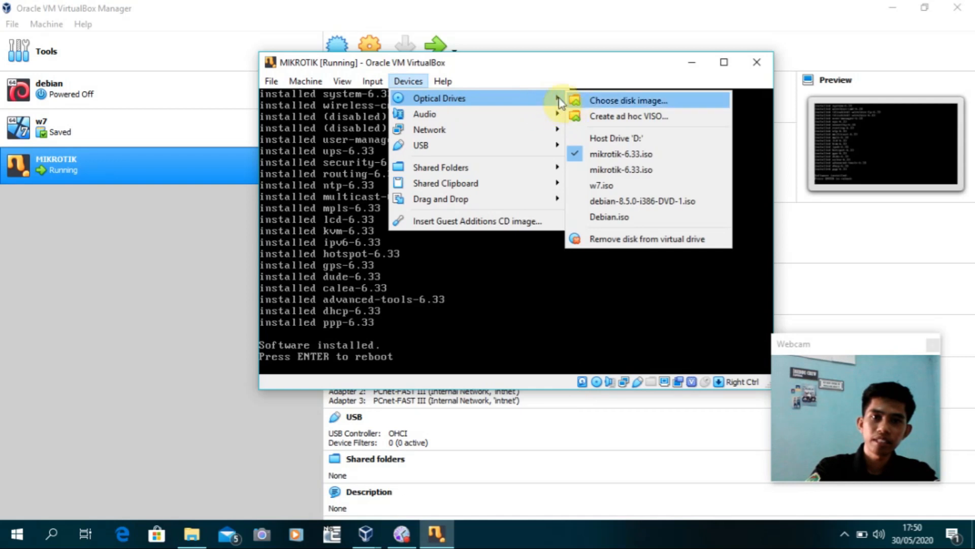
pyautogui.click(574, 157)
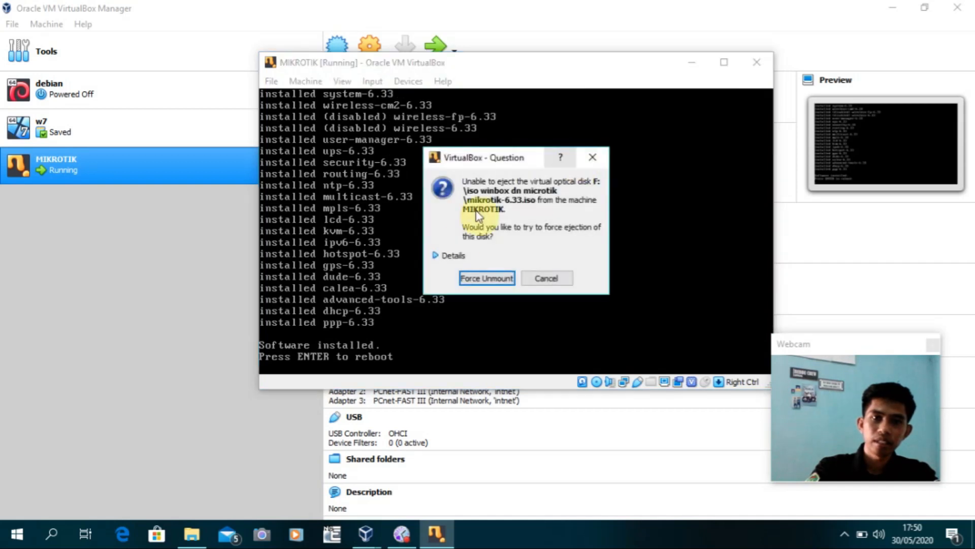
pyautogui.click(499, 279)
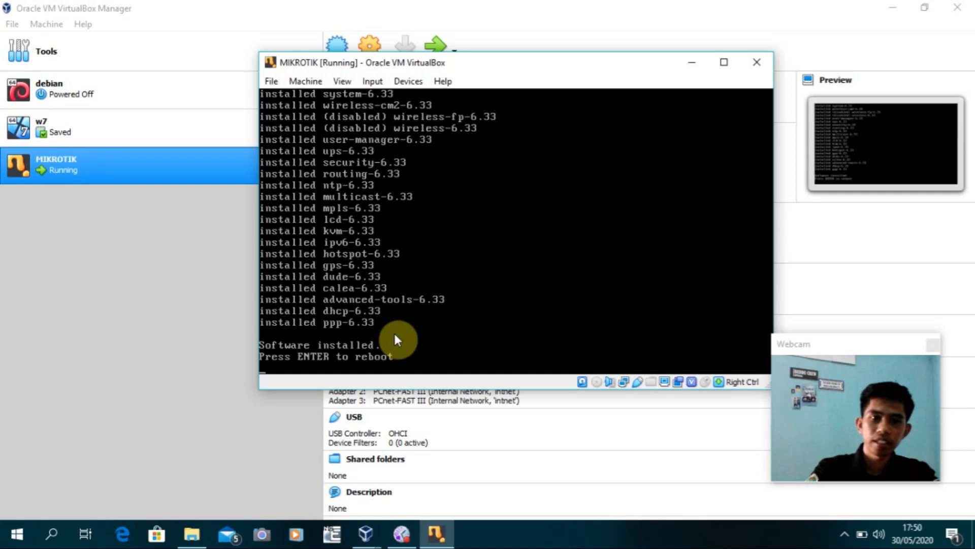
pyautogui.press('Return')
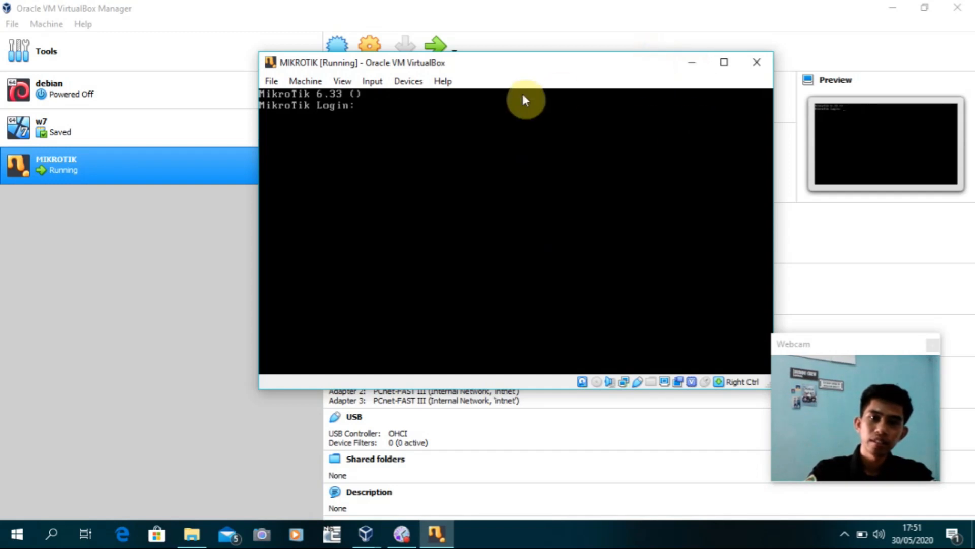
# Minimise both VirtualBox windows and open the Downloads folder
pyautogui.moveTo(577, 66); pyautogui.dragTo(552, 70)
pyautogui.click(668, 67)
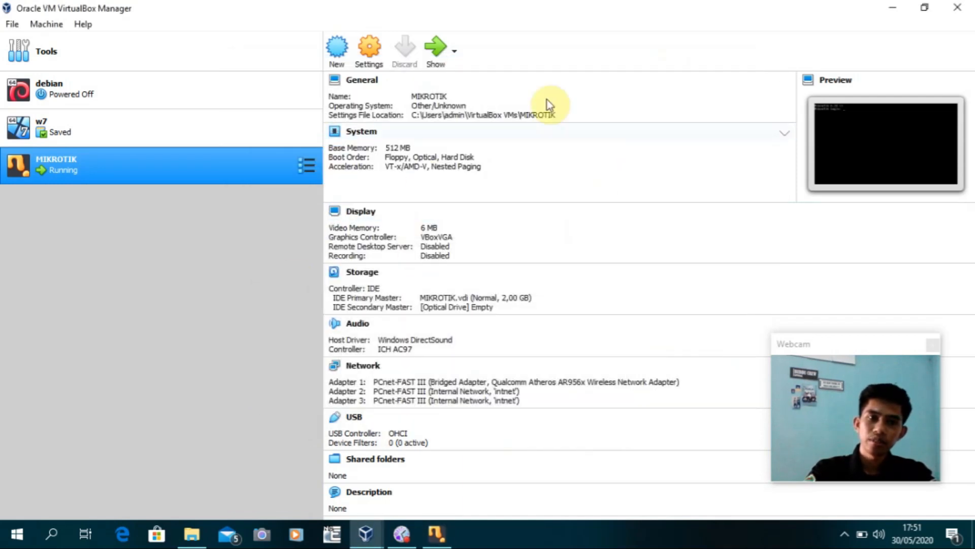
pyautogui.click(890, 9)
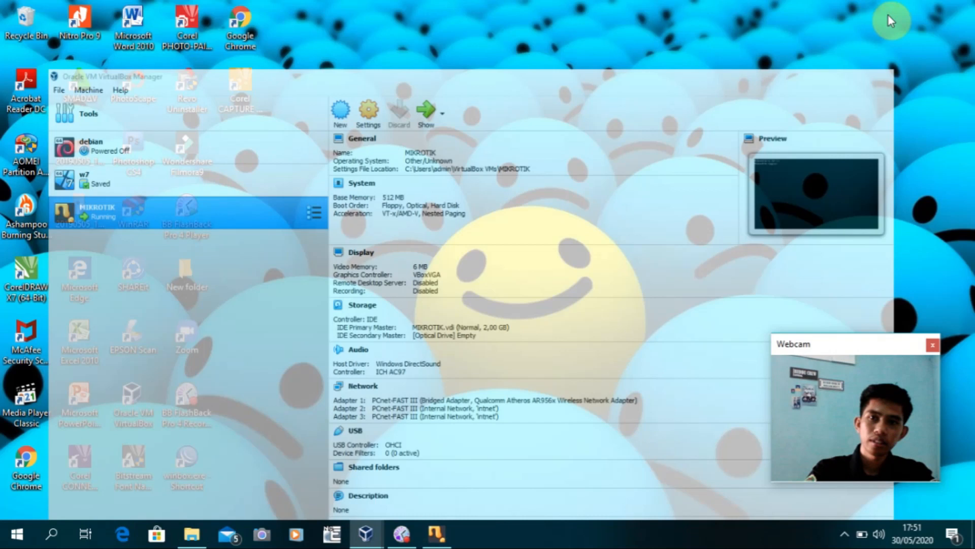
pyautogui.click(192, 534)
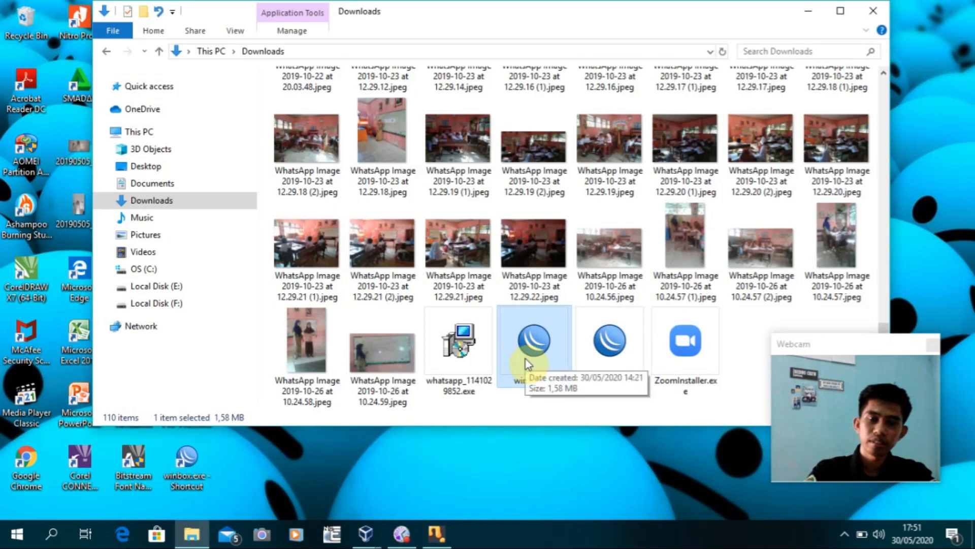
# Launch winbox.exe and choose the discovered router at 192.168.1.14 as the connection target
pyautogui.doubleClick(528, 362)
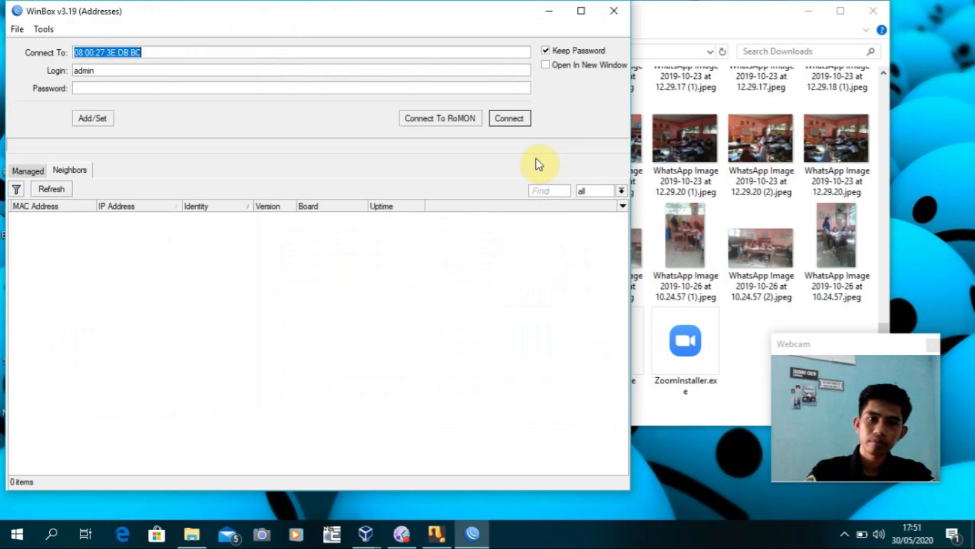
pyautogui.click(813, 9)
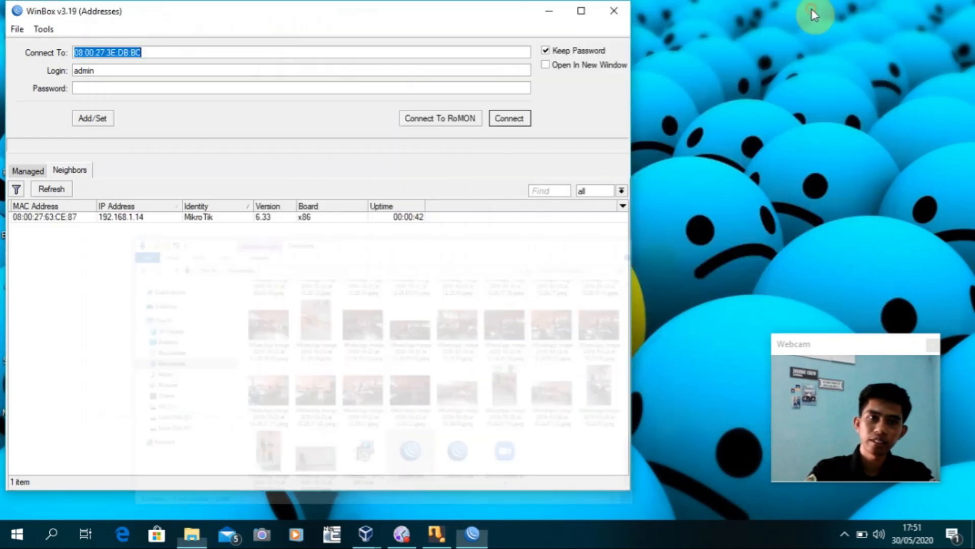
pyautogui.moveTo(350, 18); pyautogui.dragTo(471, 30)
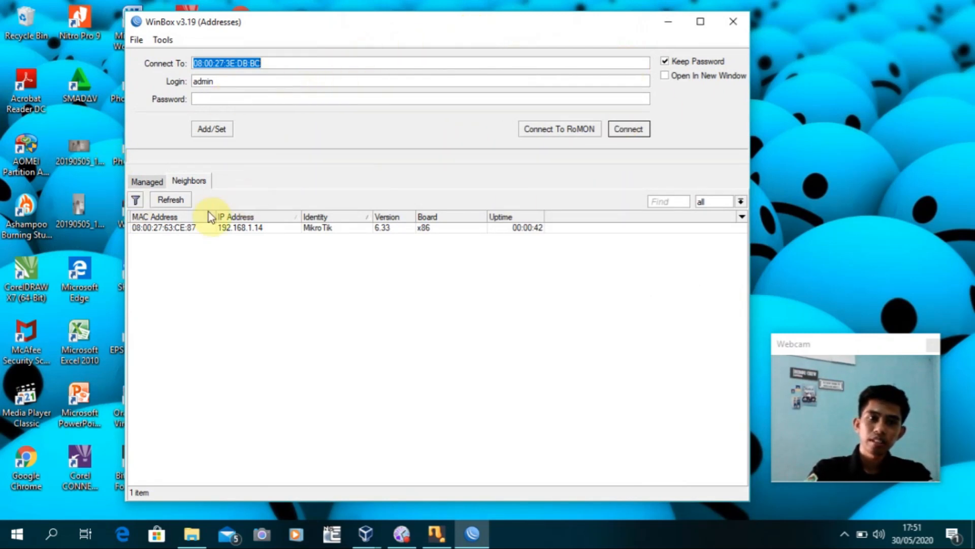
pyautogui.click(173, 232)
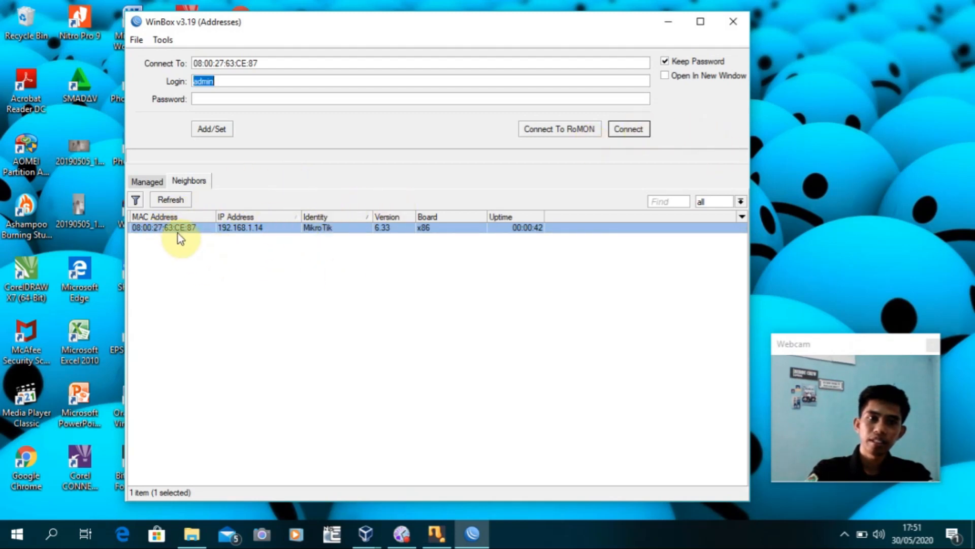
# Connect to the router as admin and dismiss the missing software key notice
pyautogui.click(642, 132)
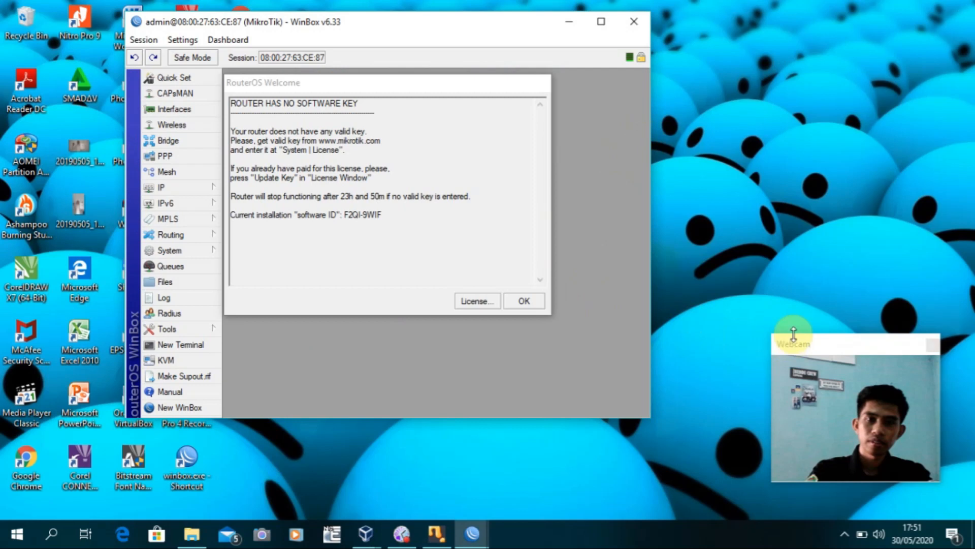
pyautogui.click(524, 300)
pyautogui.moveTo(430, 26); pyautogui.dragTo(536, 90)
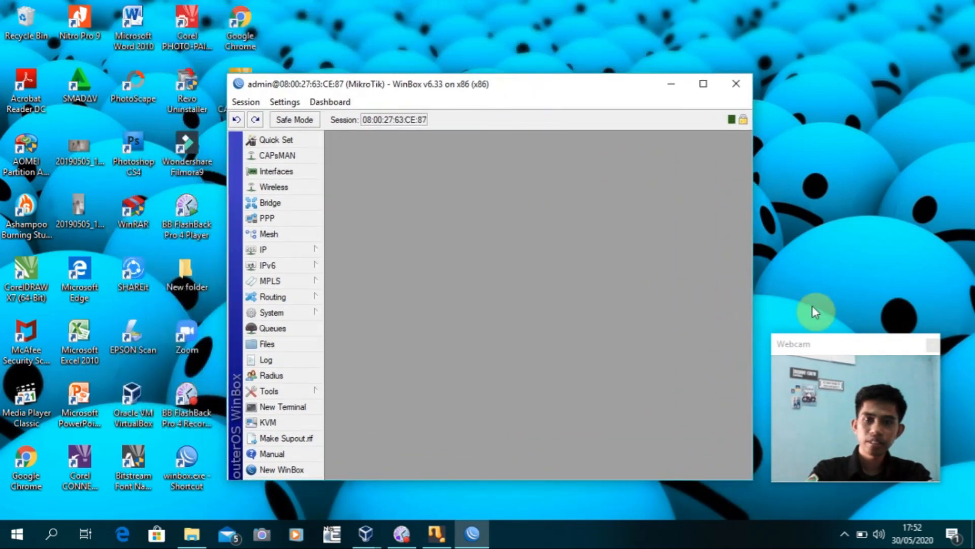
pyautogui.moveTo(852, 347); pyautogui.dragTo(843, 346)
pyautogui.click(301, 203)
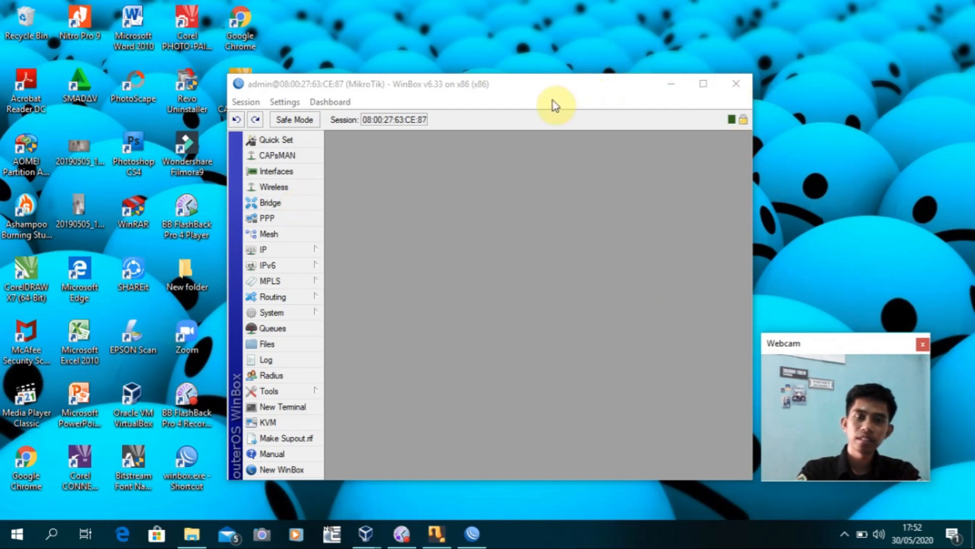
pyautogui.moveTo(601, 88)
pyautogui.mouseDown()
pyautogui.moveTo(616, 80)
pyautogui.moveTo(600, 84)
pyautogui.mouseUp()
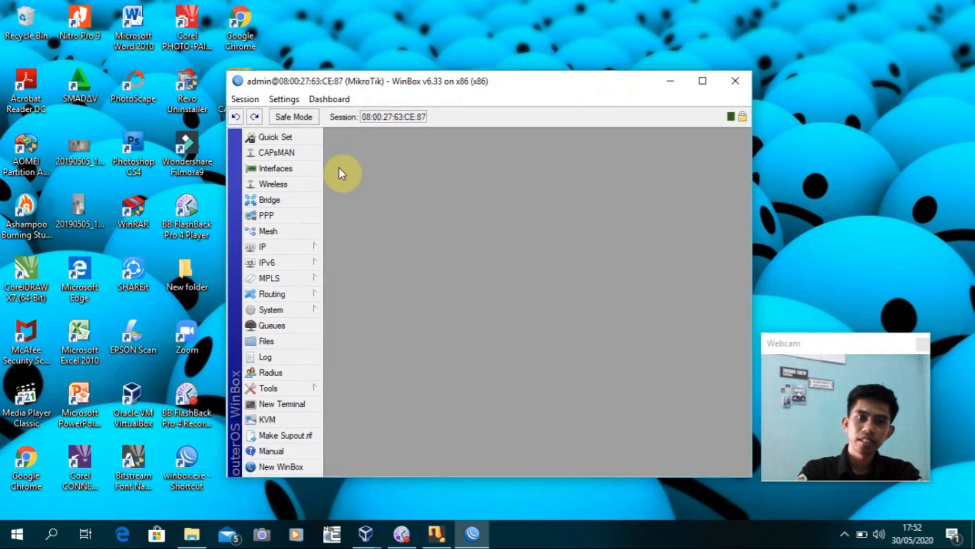
# Rename the ether1 interface to INTERNET
pyautogui.click(294, 171)
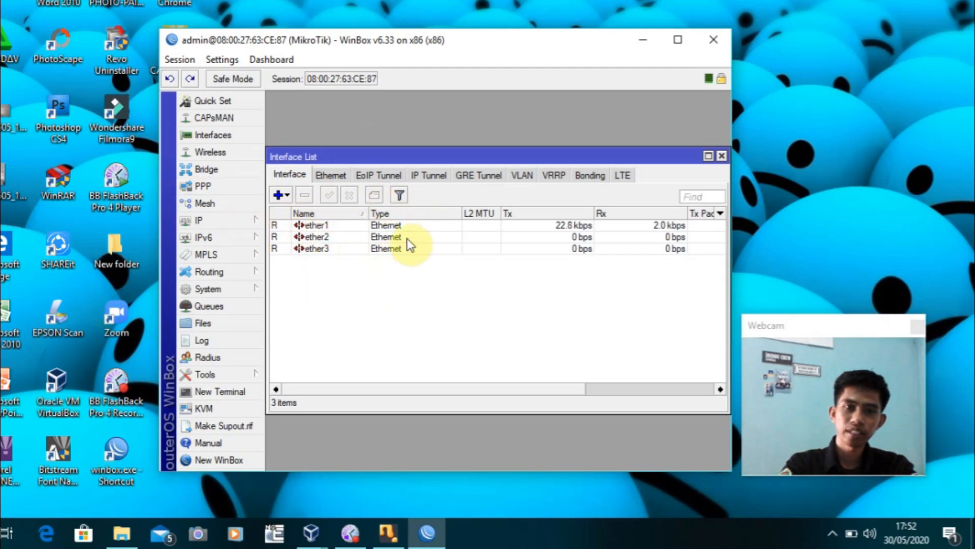
pyautogui.click(413, 226)
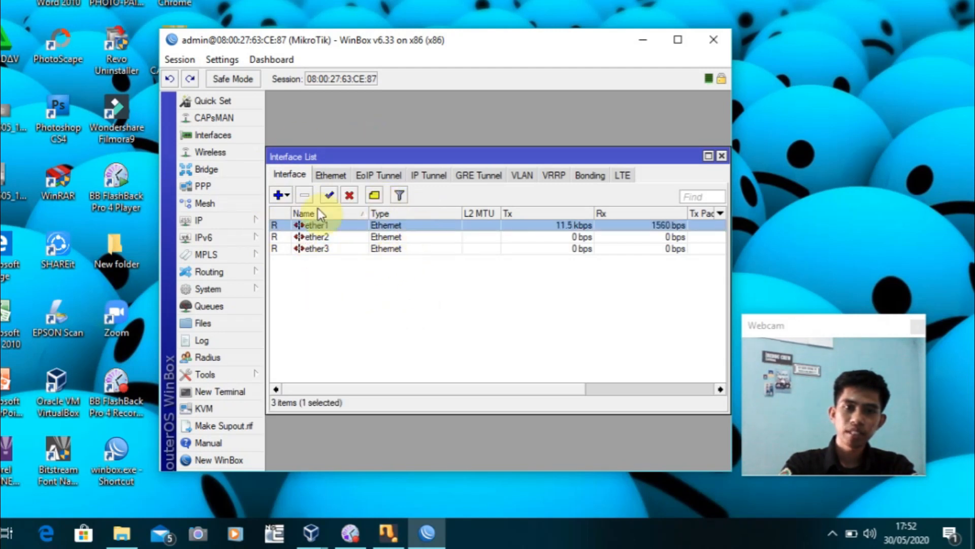
pyautogui.doubleClick(364, 225)
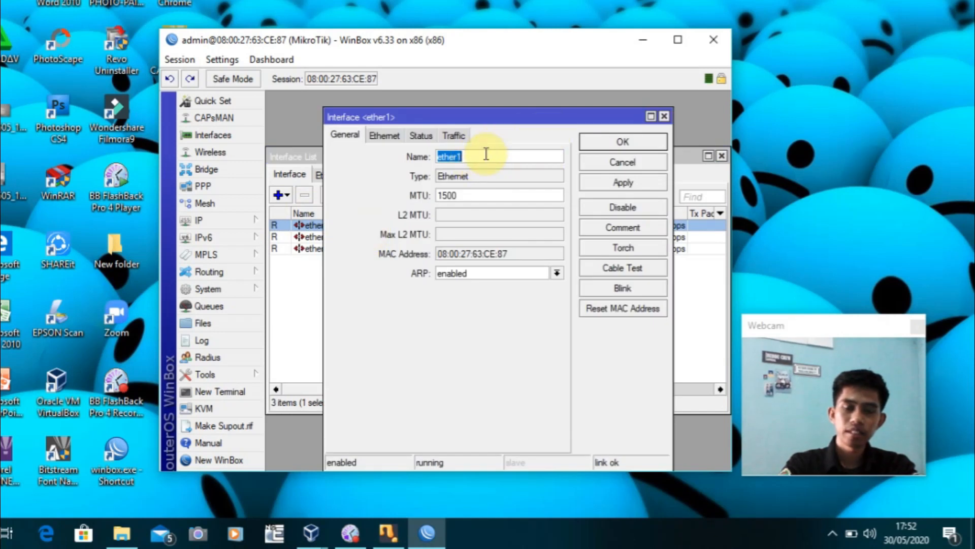
pyautogui.press('BackSpace')
pyautogui.write('INTERNET')
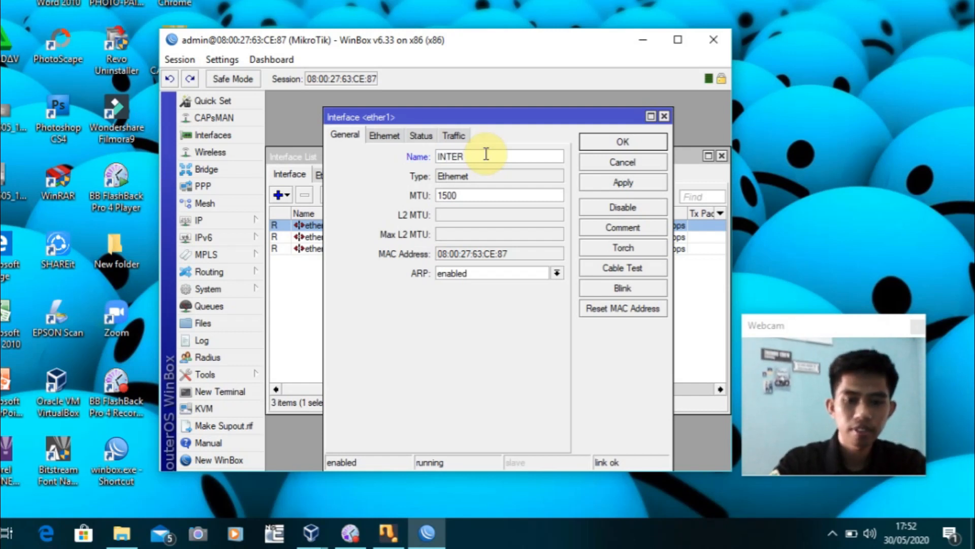
pyautogui.click(635, 142)
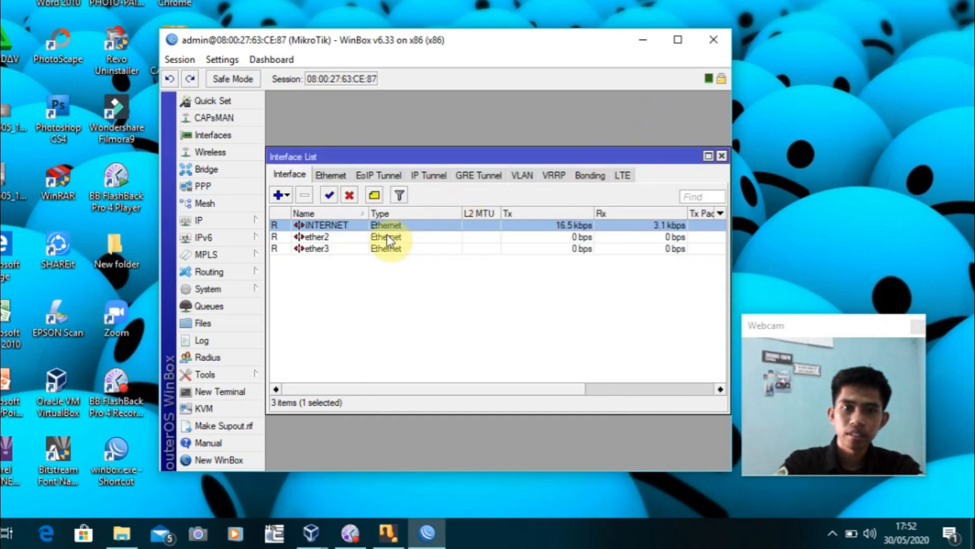
# Rename ether2 to LAN and ether3 to HOTSPOT, then close the interface list
pyautogui.doubleClick(355, 239)
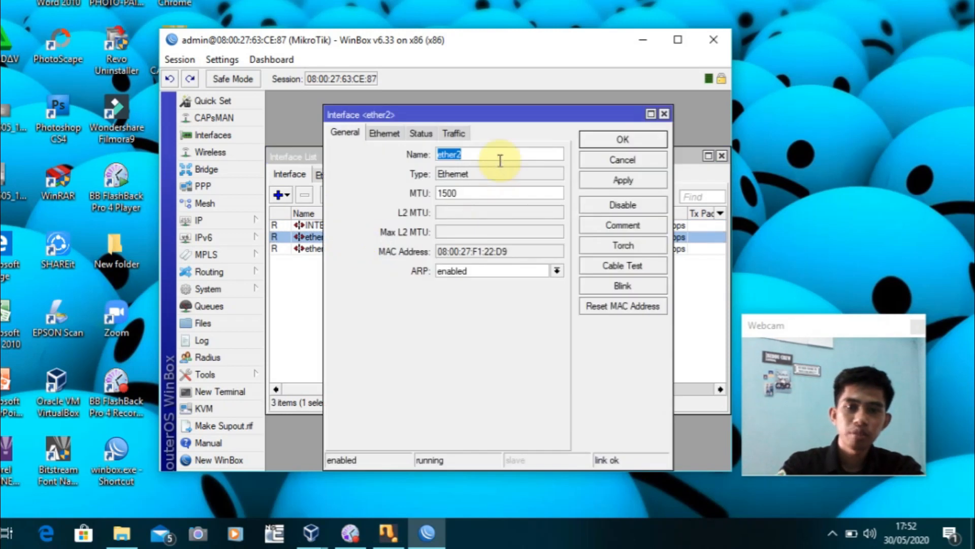
pyautogui.write('LAN')
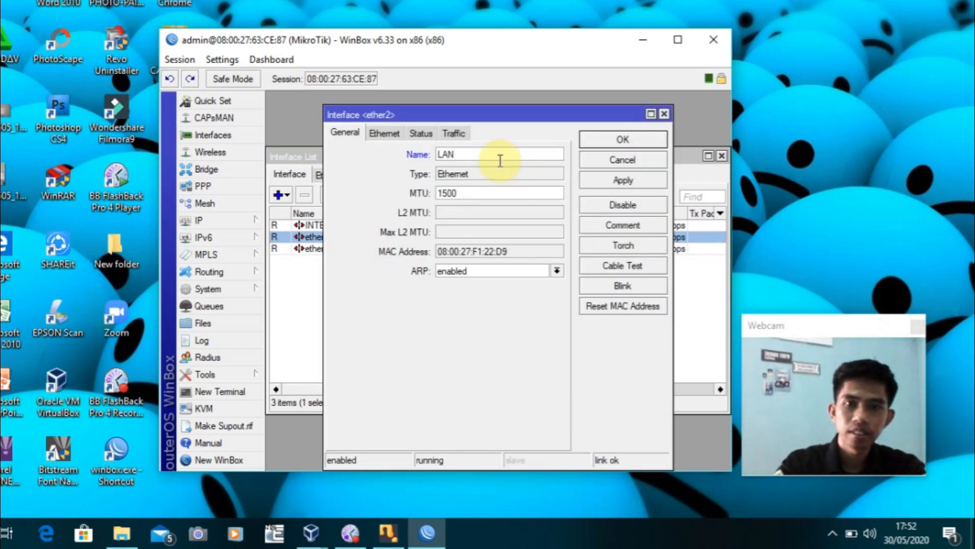
pyautogui.click(623, 139)
pyautogui.doubleClick(335, 247)
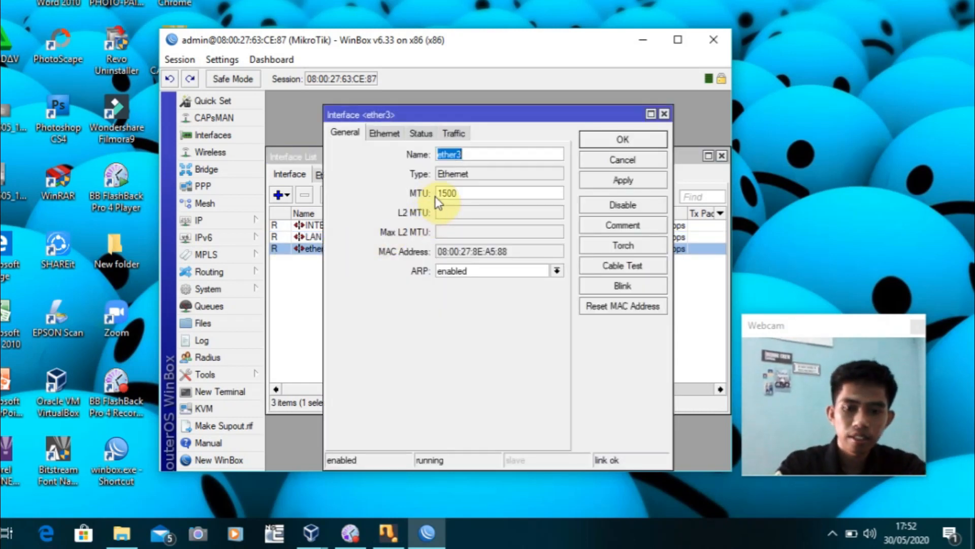
pyautogui.write('HO')
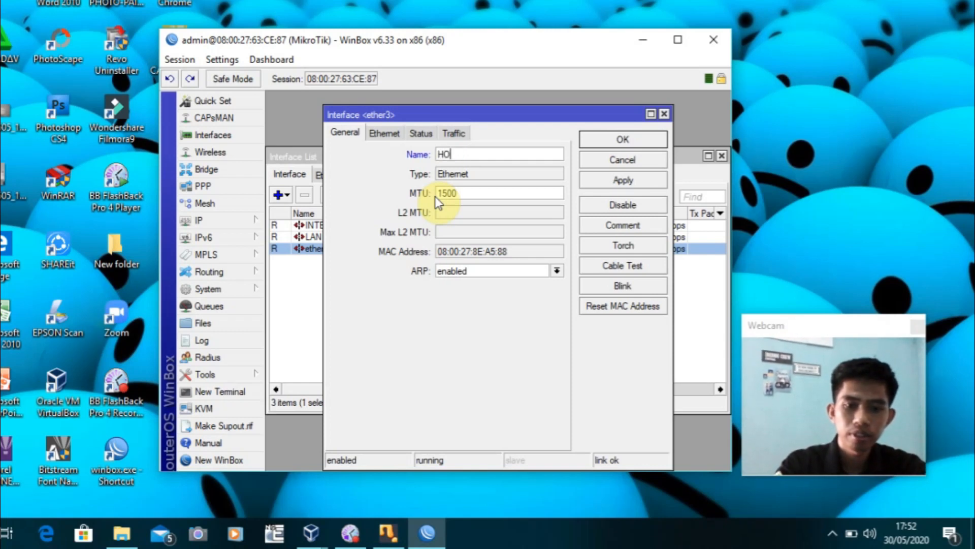
pyautogui.write('TSPOT')
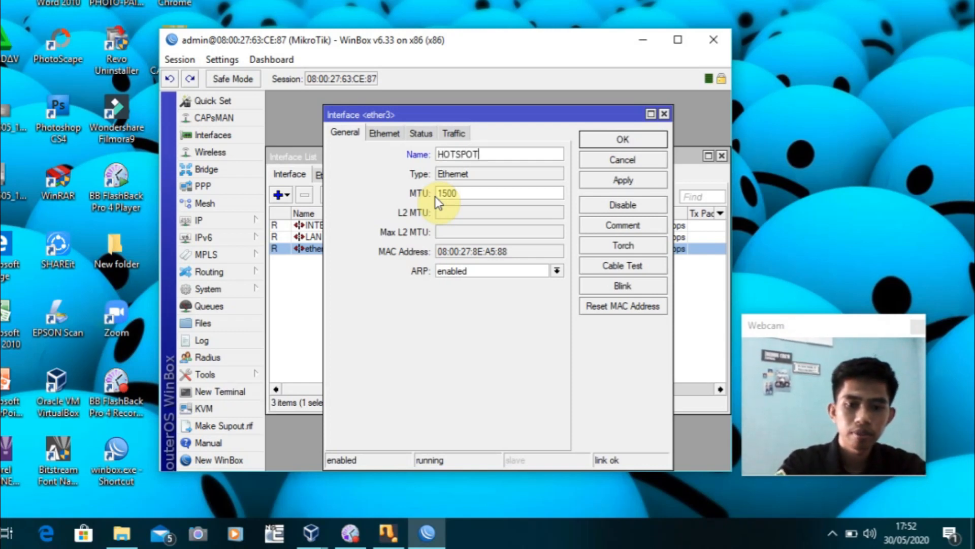
pyautogui.click(623, 139)
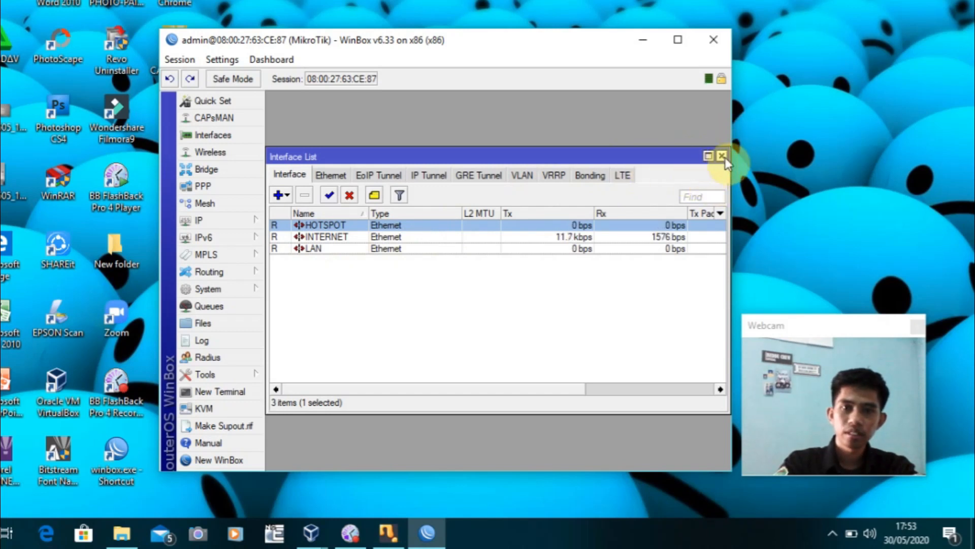
pyautogui.click(721, 155)
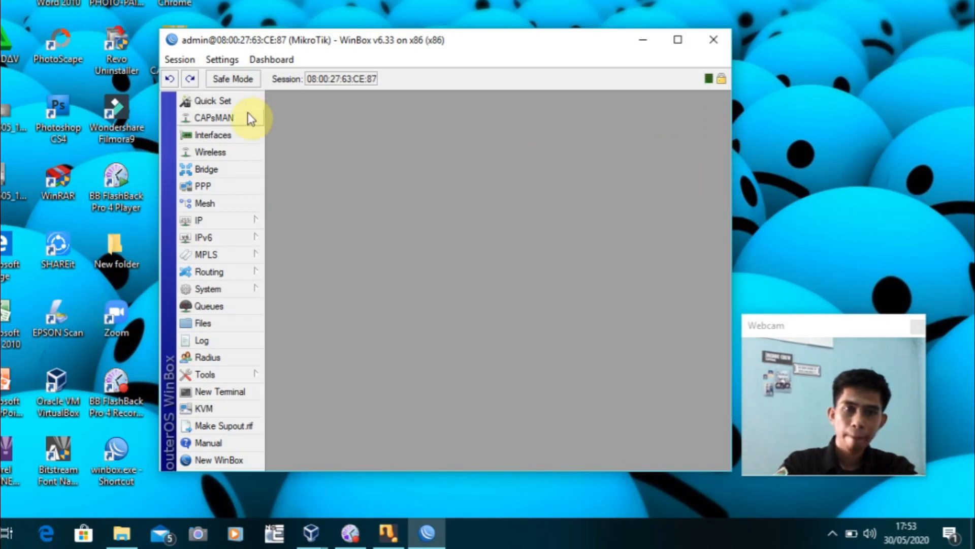
# Open the IP > Addresses list and widen and reposition its window
pyautogui.click(245, 222)
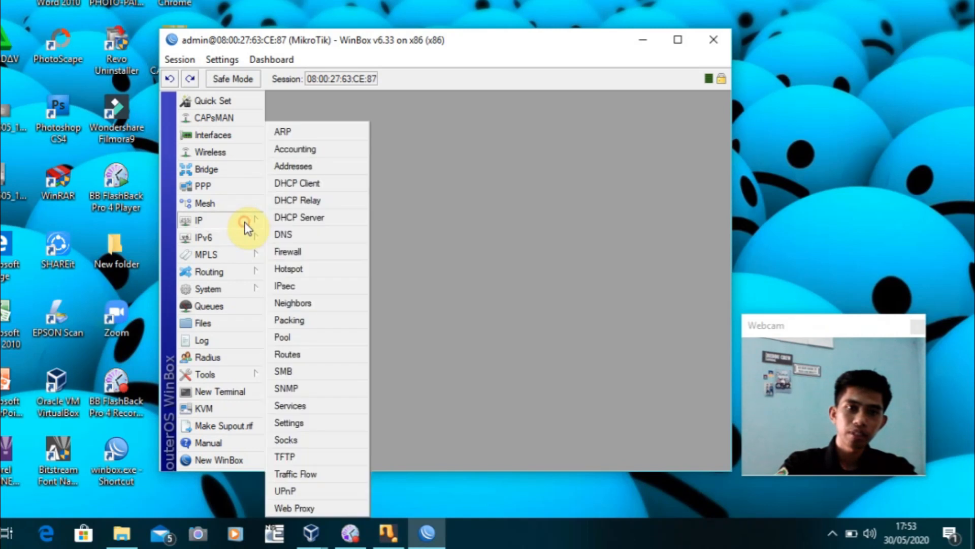
pyautogui.click(306, 169)
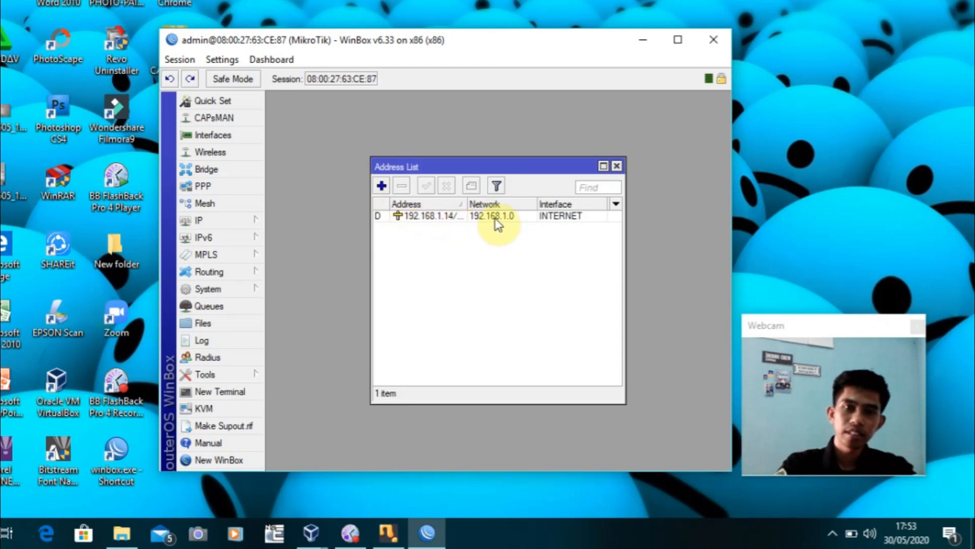
pyautogui.click(544, 165)
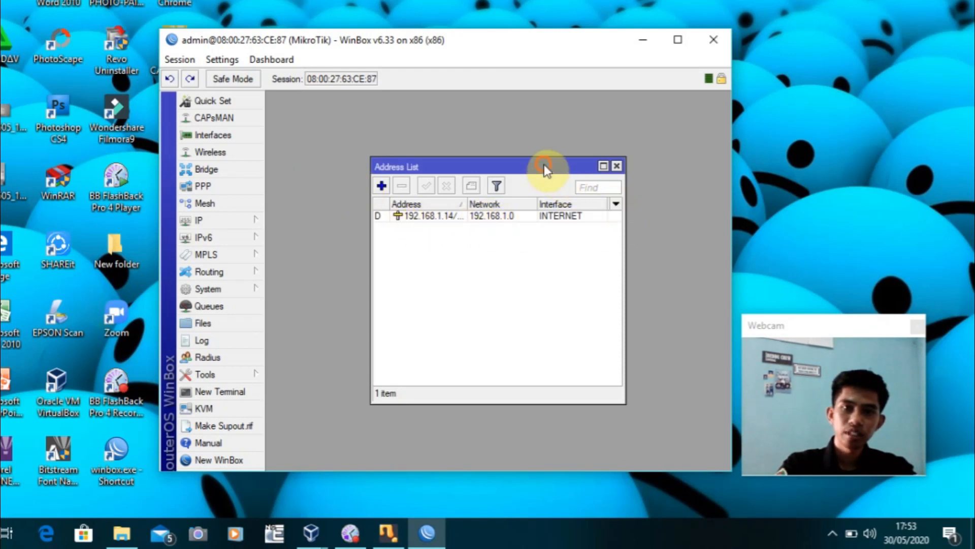
pyautogui.moveTo(625, 262); pyautogui.dragTo(690, 264)
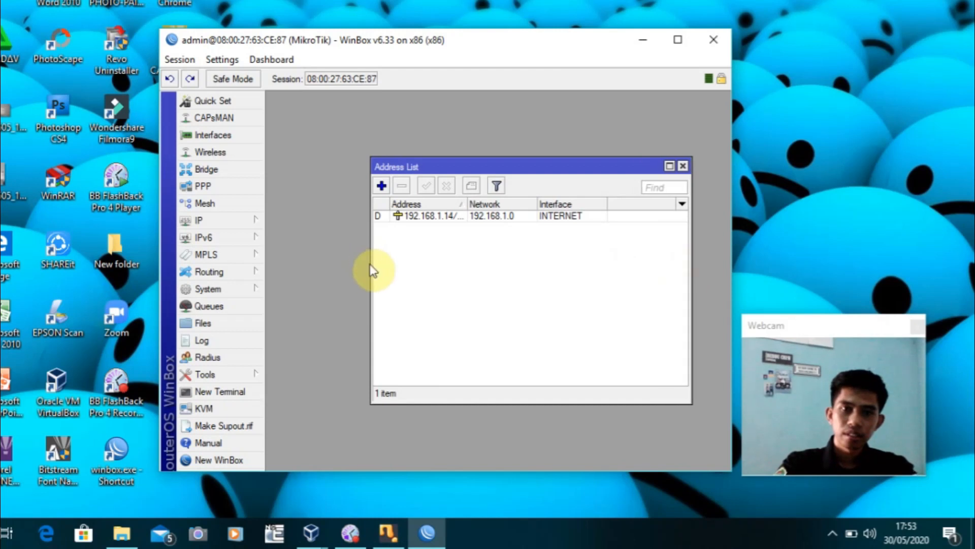
pyautogui.moveTo(372, 264); pyautogui.dragTo(330, 264)
pyautogui.moveTo(528, 172); pyautogui.dragTo(557, 196)
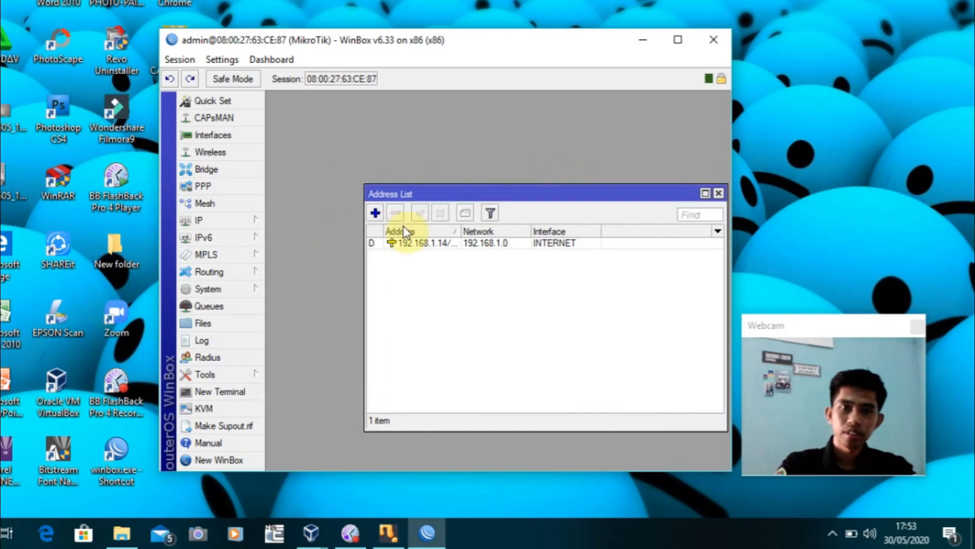
# Add address 192.168.10.1/26 on the LAN interface and save it
pyautogui.click(376, 213)
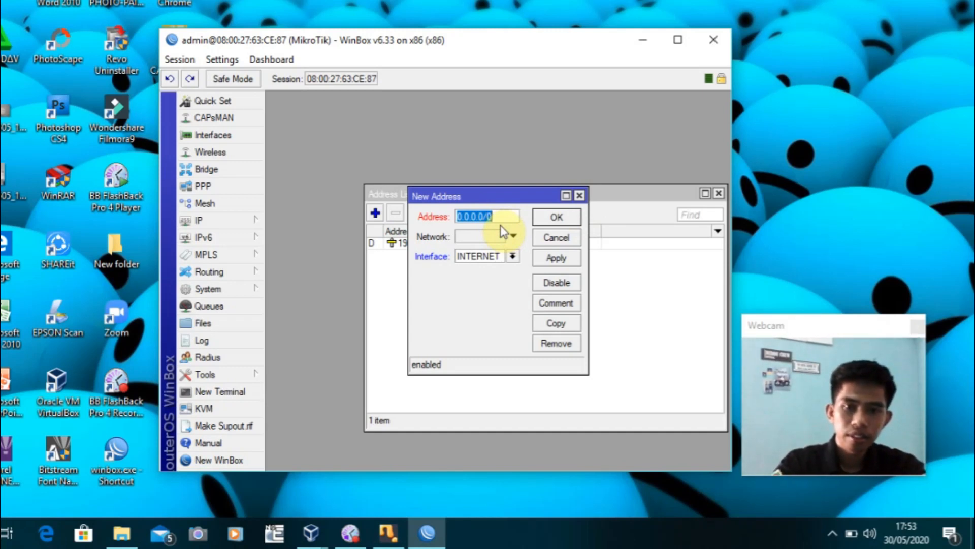
pyautogui.write('192')
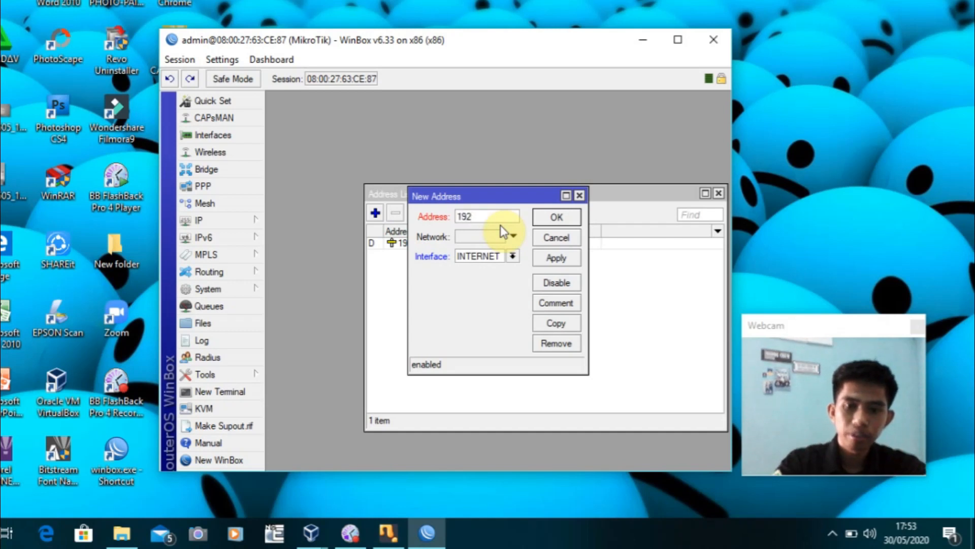
pyautogui.write('.1')
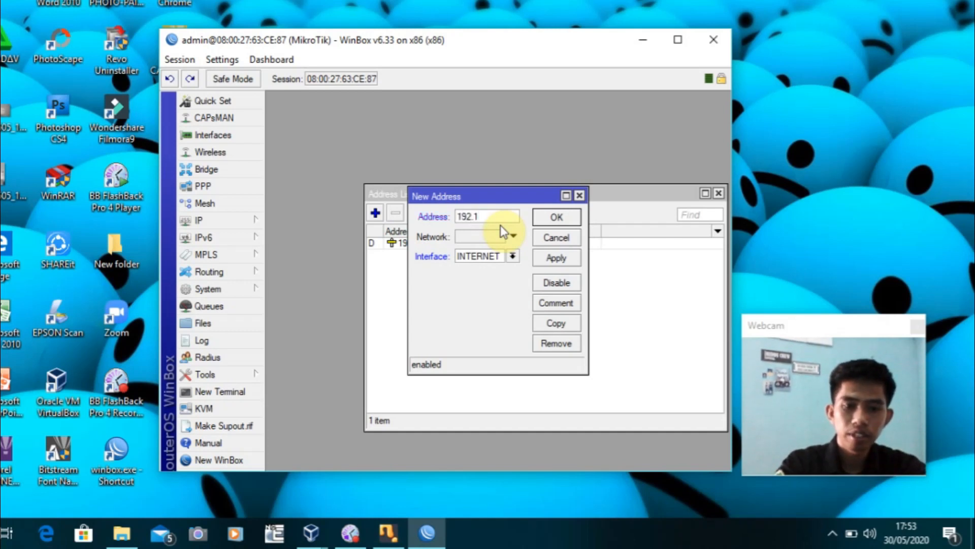
pyautogui.write('68.10')
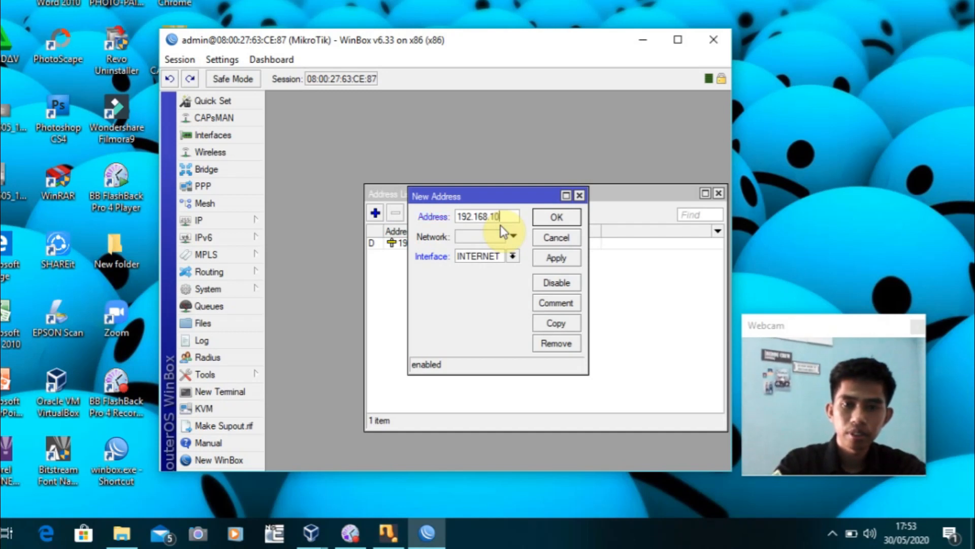
pyautogui.write('.')
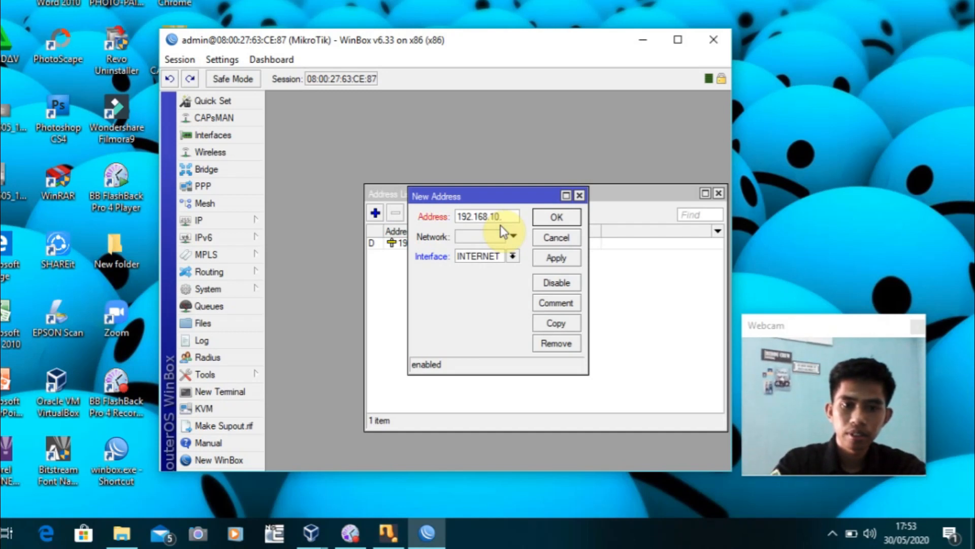
pyautogui.write('1')
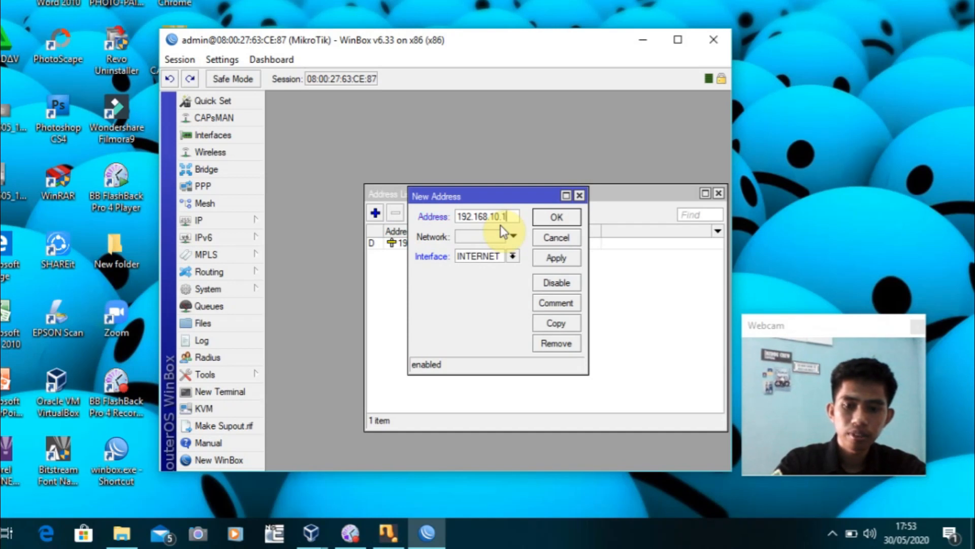
pyautogui.write('/26')
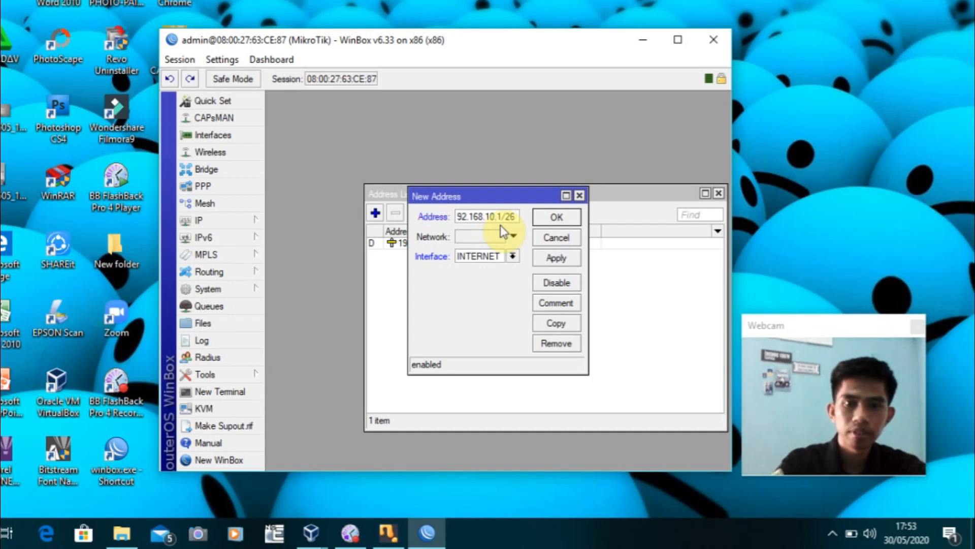
pyautogui.click(513, 256)
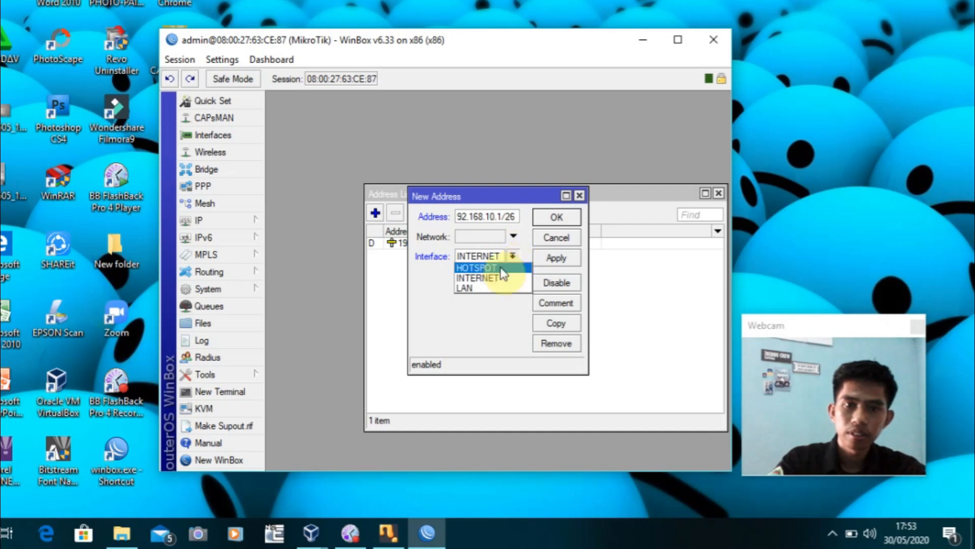
pyautogui.click(498, 289)
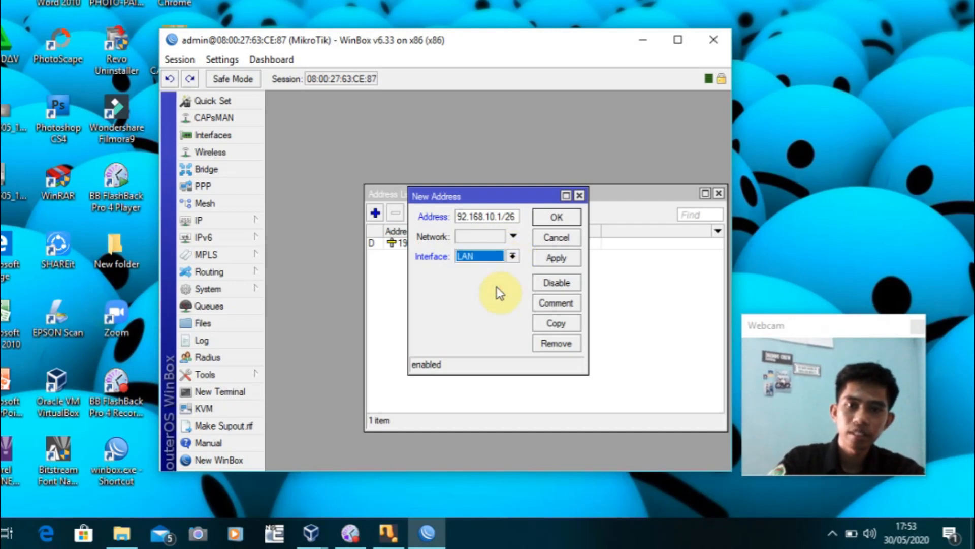
pyautogui.click(555, 261)
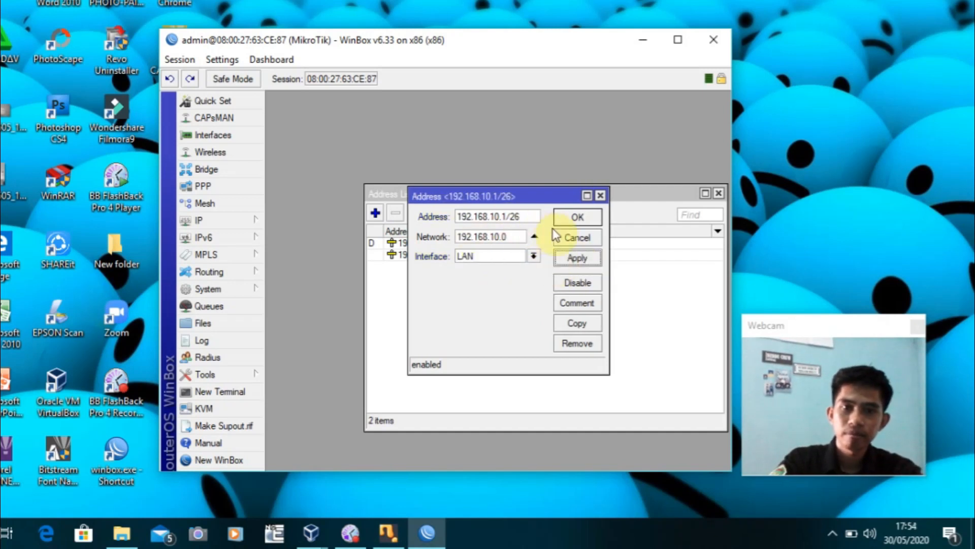
pyautogui.click(588, 219)
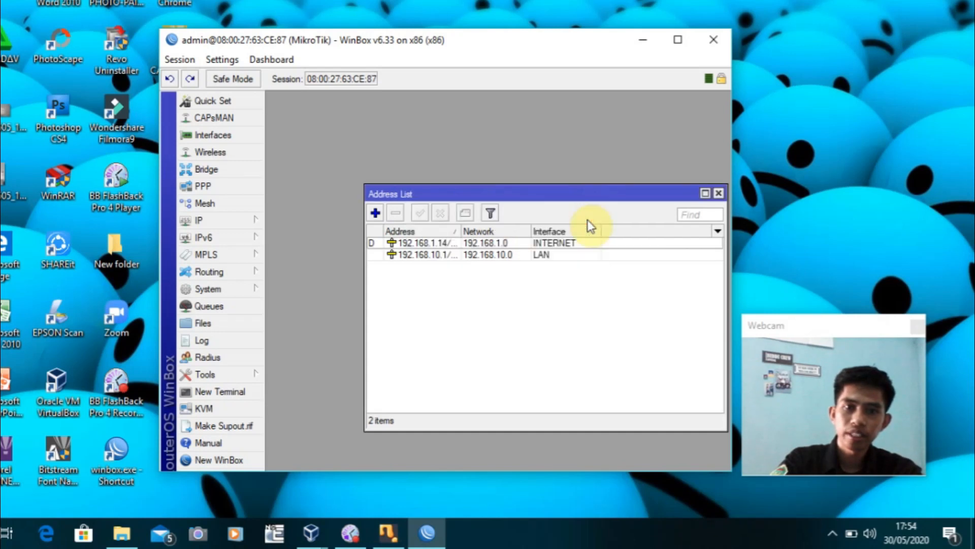
# Add address 192.168.100.1/26 on the HOTSPOT interface, then close the Address List
pyautogui.click(375, 212)
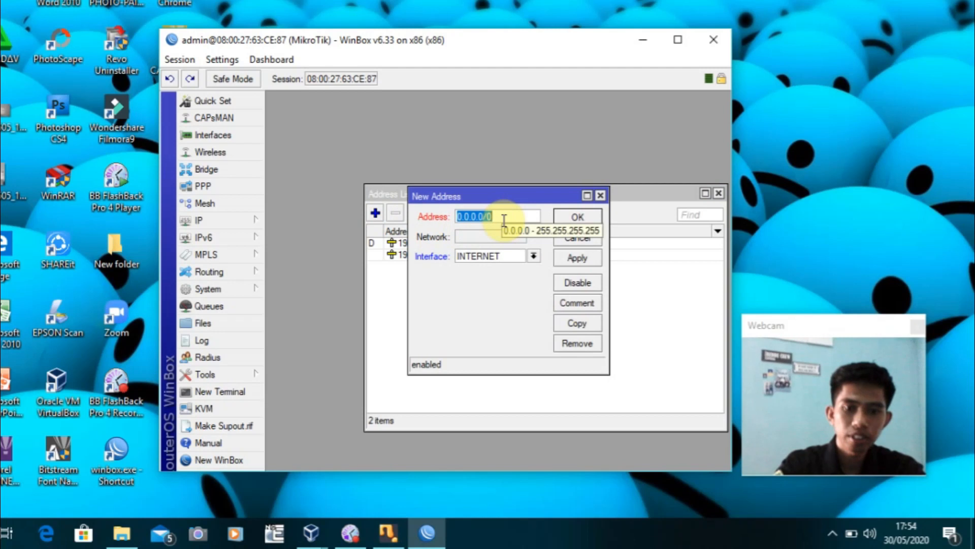
pyautogui.write('192.168')
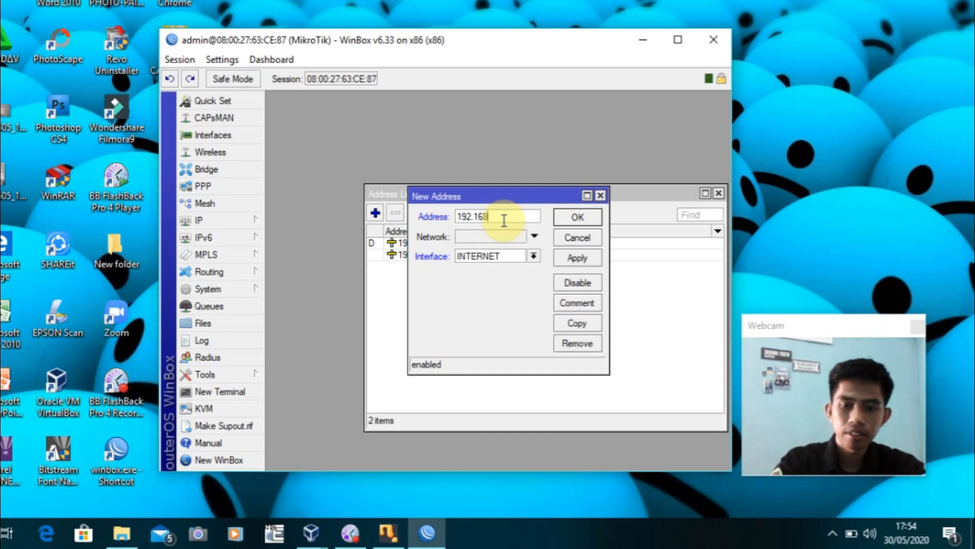
pyautogui.write('.100')
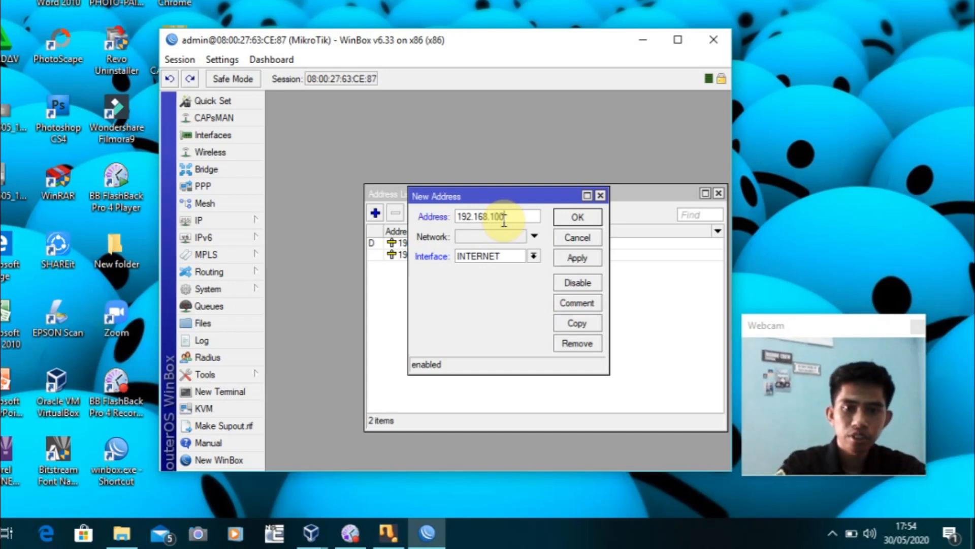
pyautogui.write('.')
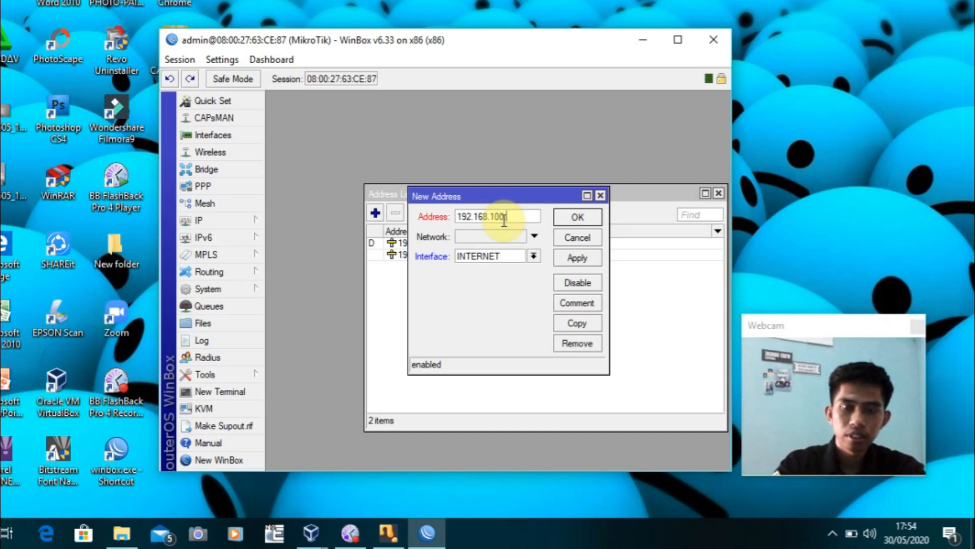
pyautogui.write('1')
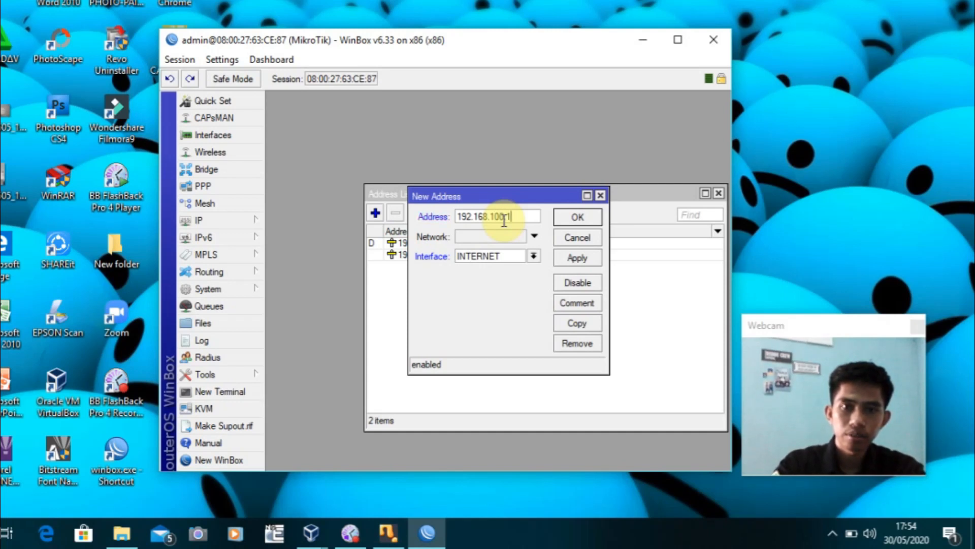
pyautogui.write('/26')
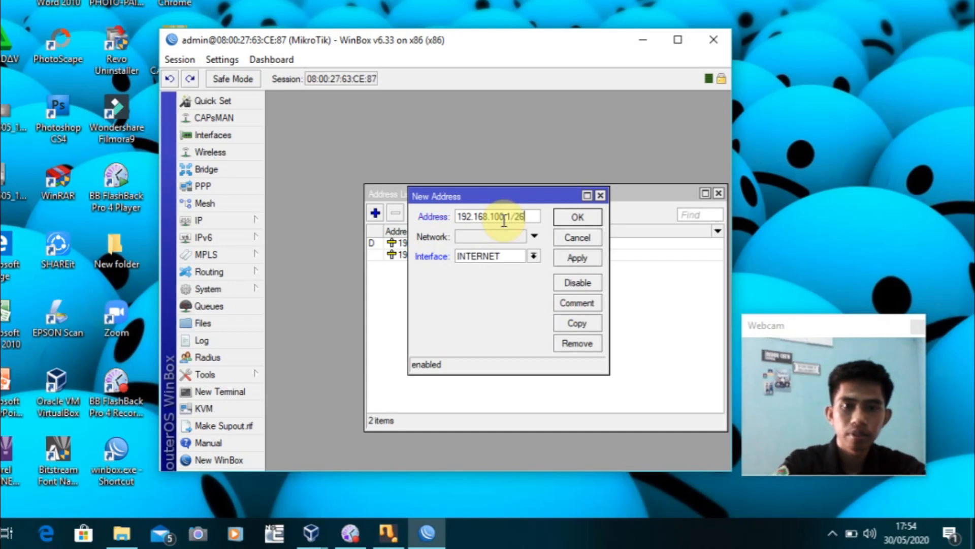
pyautogui.click(533, 256)
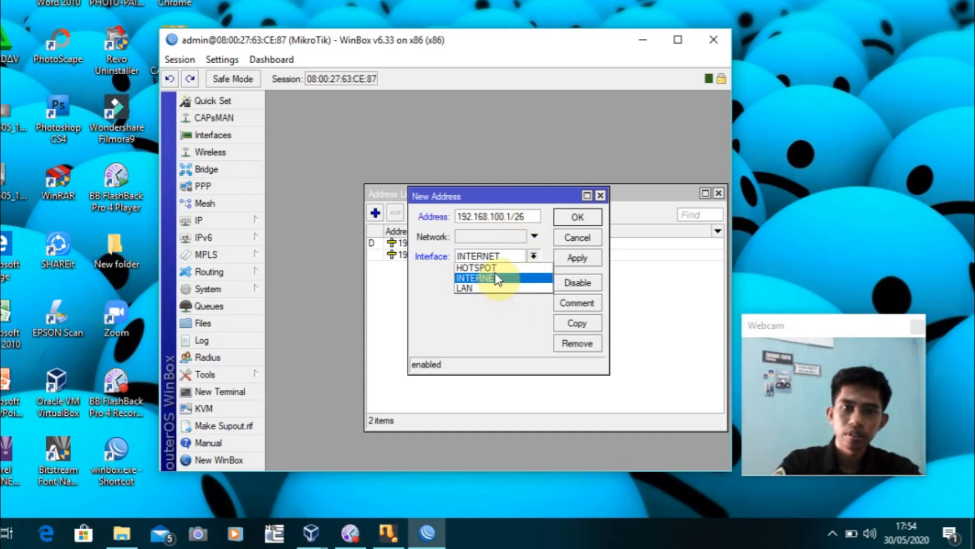
pyautogui.click(494, 268)
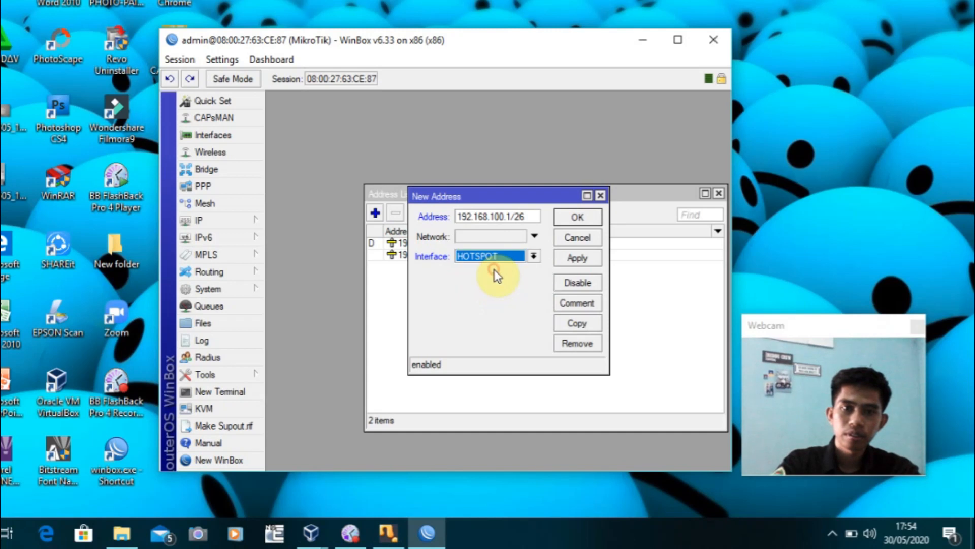
pyautogui.click(581, 257)
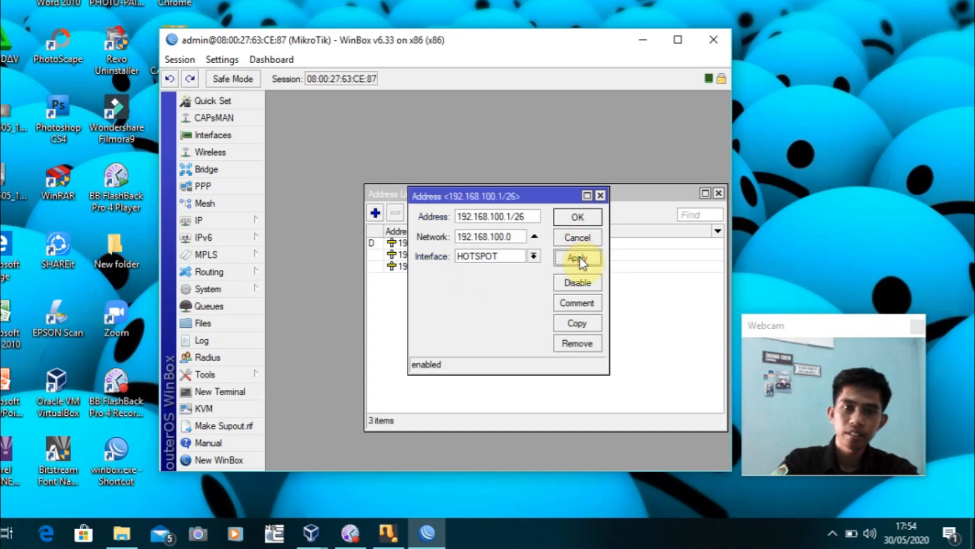
pyautogui.click(580, 218)
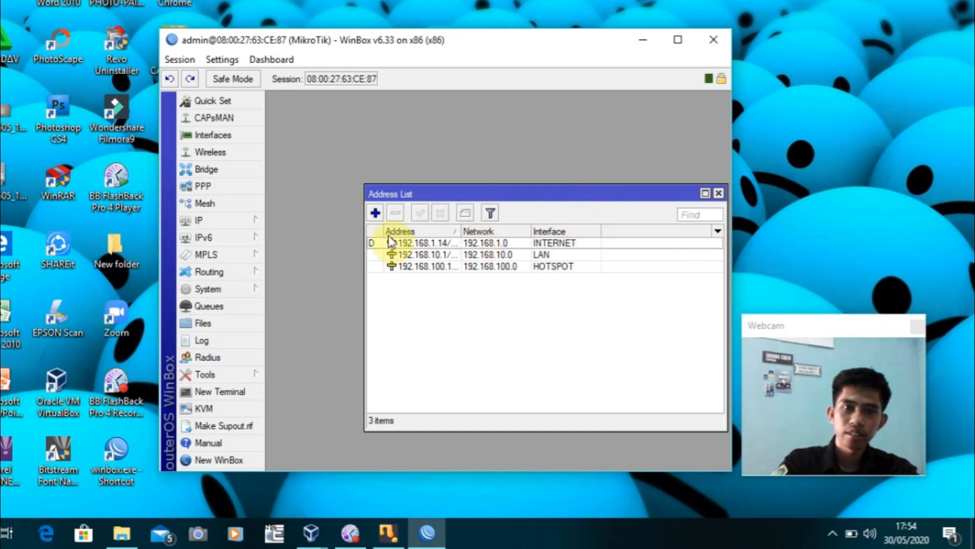
pyautogui.moveTo(569, 193); pyautogui.dragTo(509, 186)
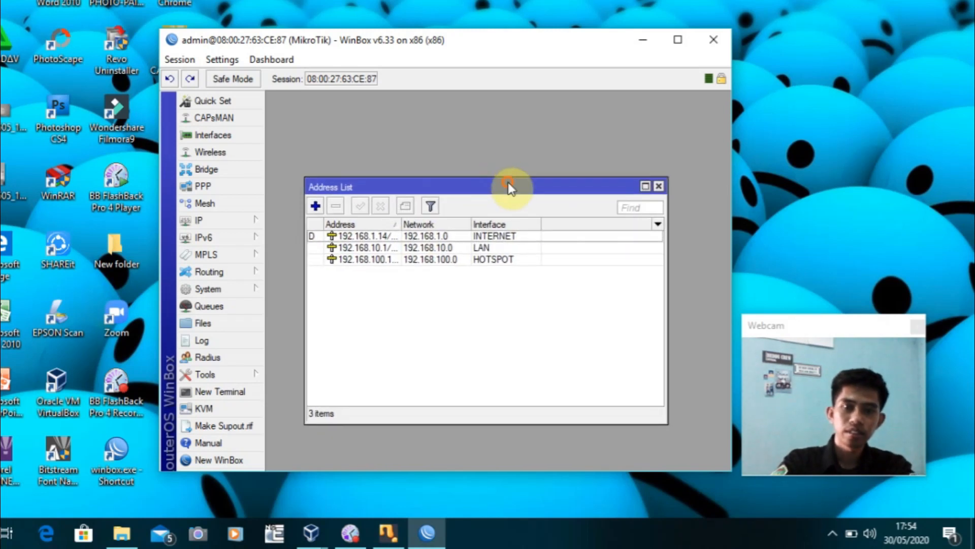
pyautogui.click(659, 187)
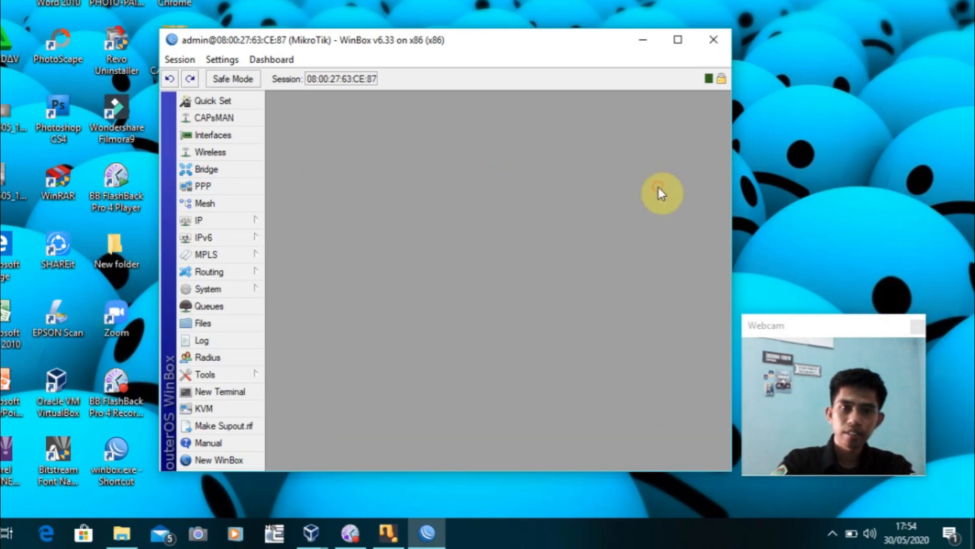
# Set the router's DNS server to 8.8.8.8 with Allow Remote Requests enabled
pyautogui.click(238, 220)
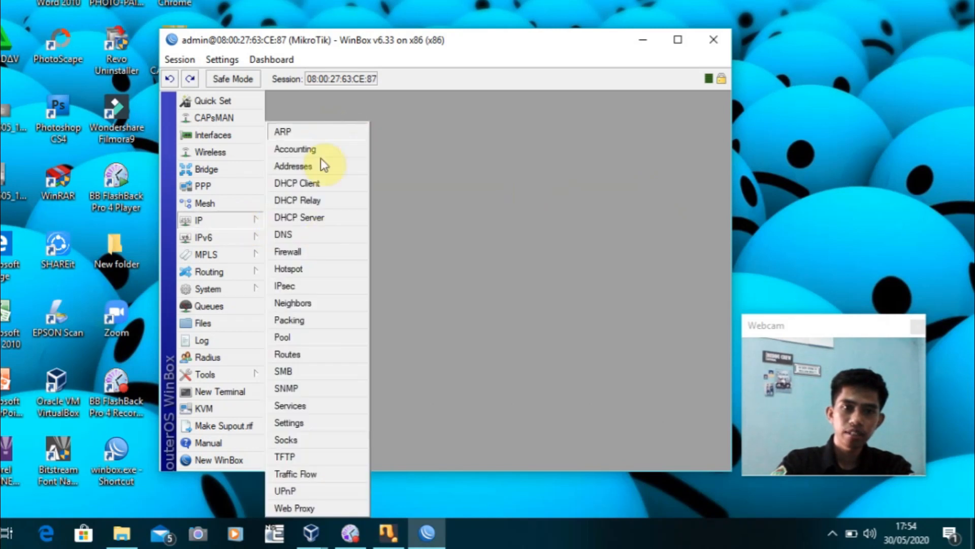
pyautogui.click(309, 234)
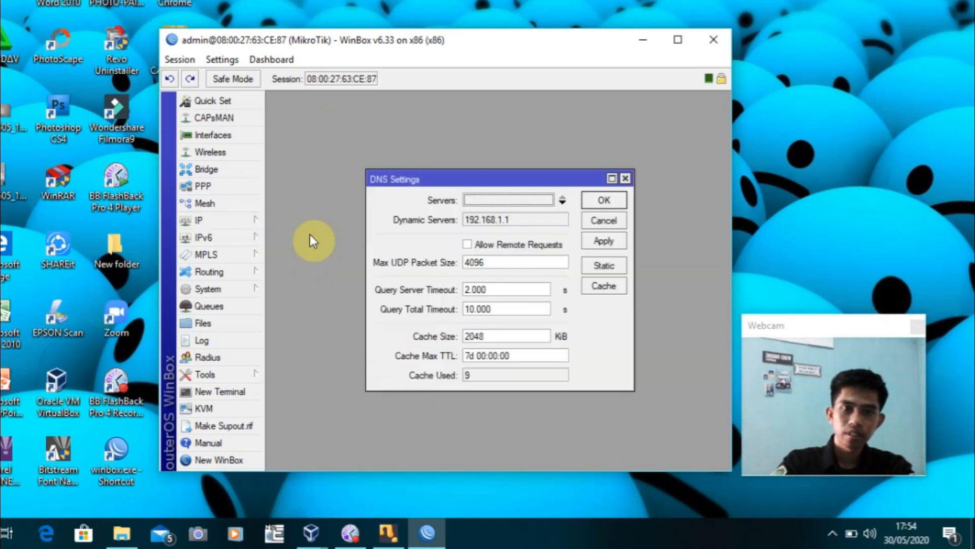
pyautogui.click(505, 200)
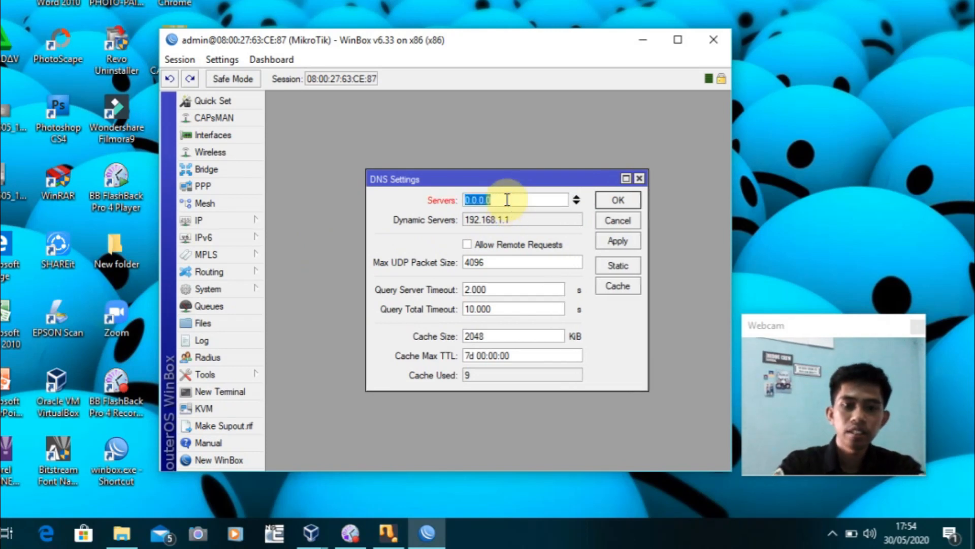
pyautogui.write('8.8.8.8')
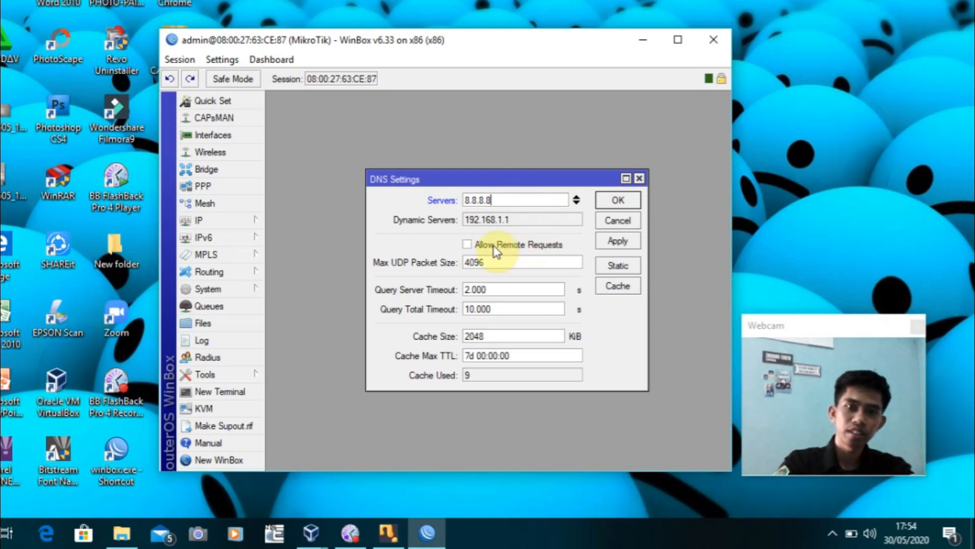
pyautogui.click(468, 245)
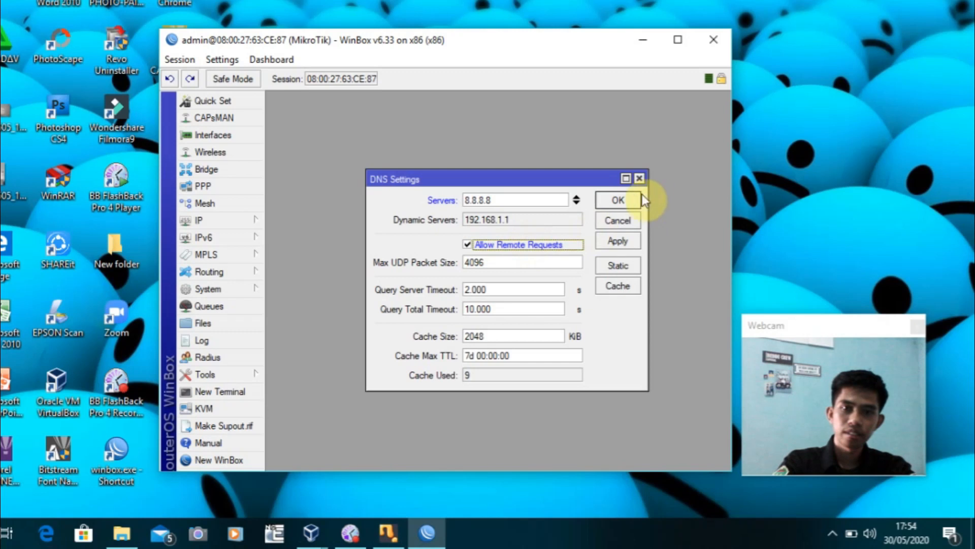
pyautogui.click(621, 200)
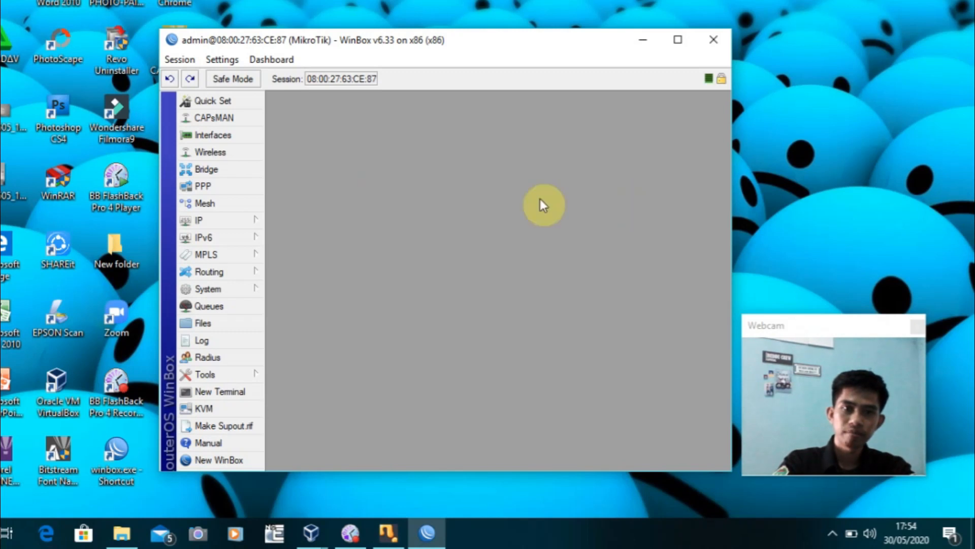
pyautogui.click(258, 220)
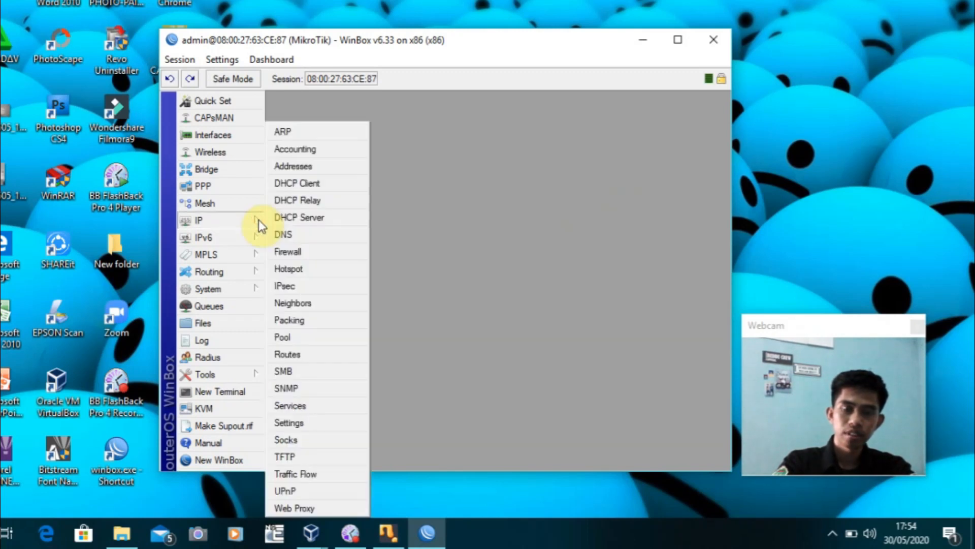
pyautogui.click(311, 356)
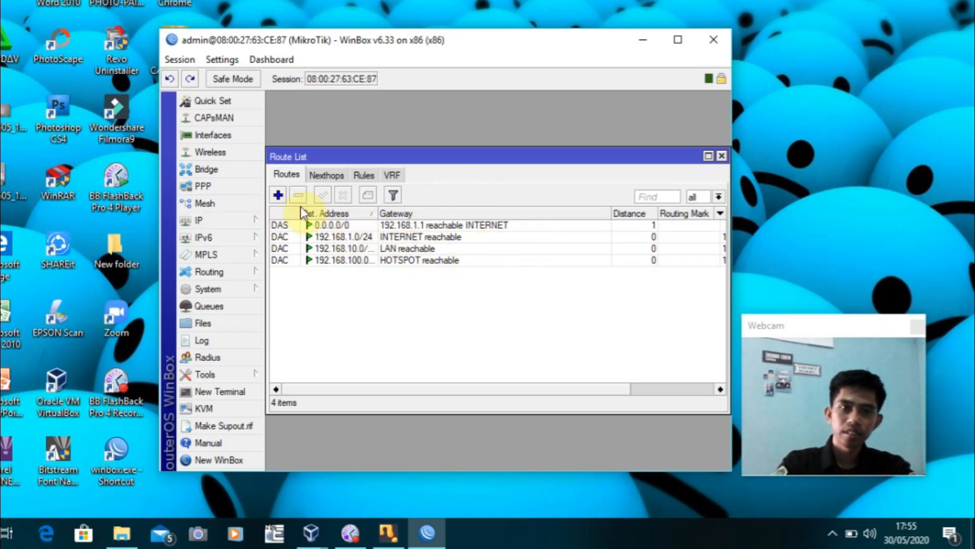
pyautogui.click(280, 226)
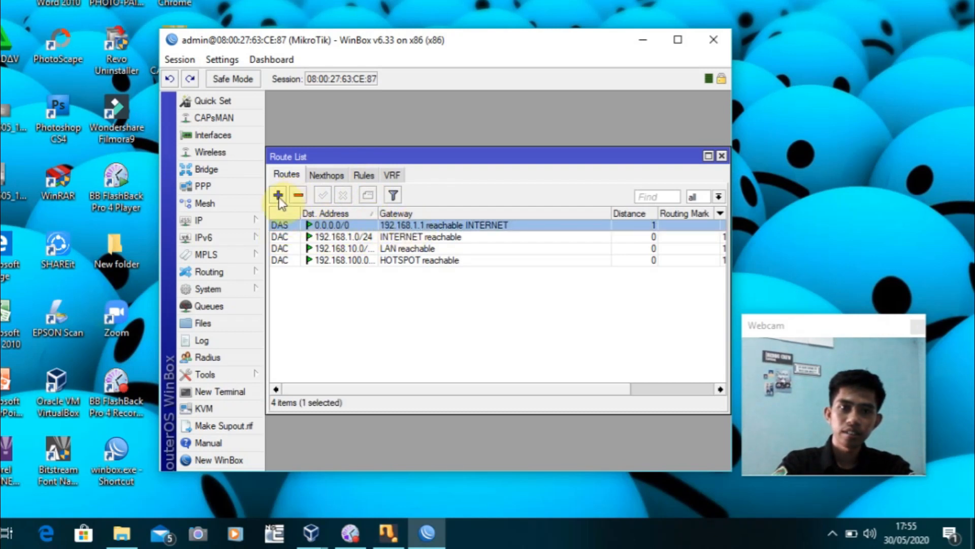
pyautogui.click(719, 155)
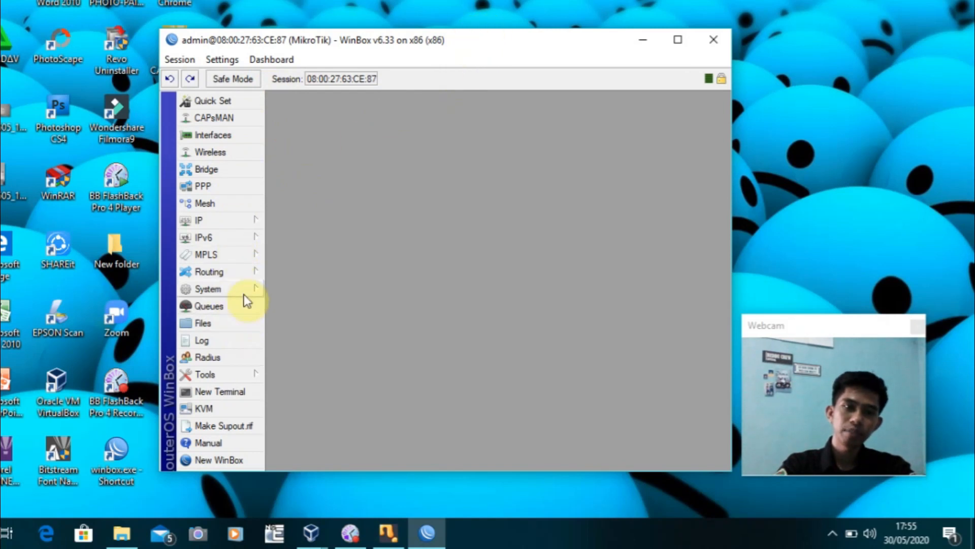
pyautogui.click(240, 371)
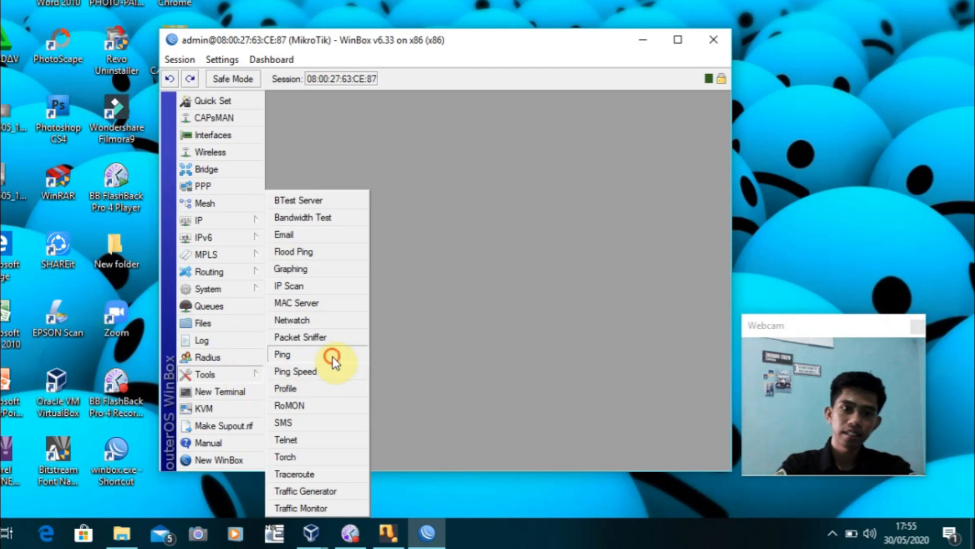
pyautogui.click(333, 356)
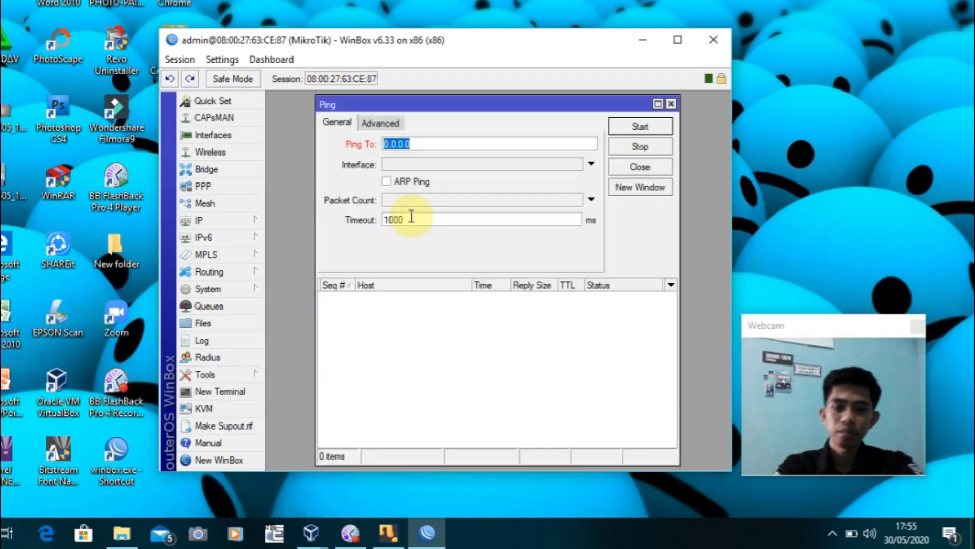
pyautogui.write('8.8.8.8')
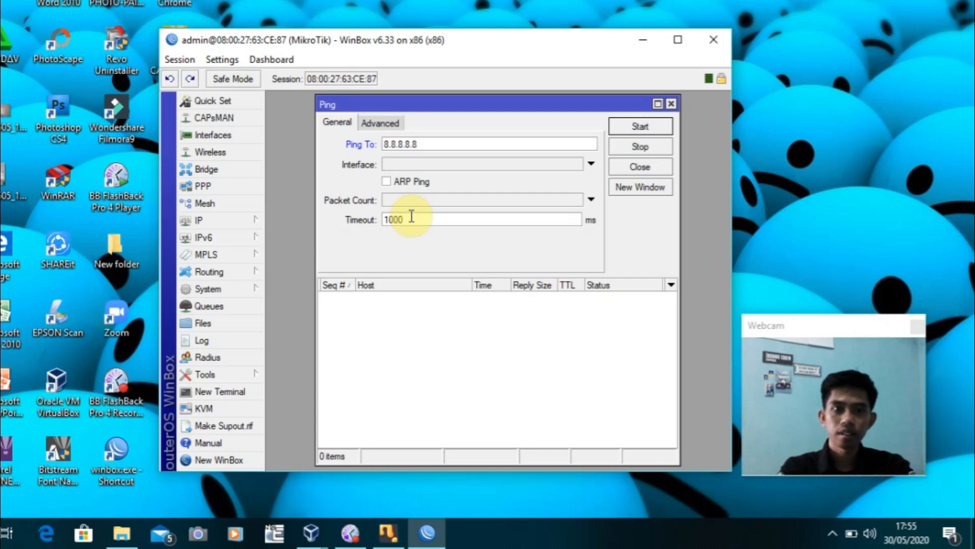
pyautogui.click(648, 127)
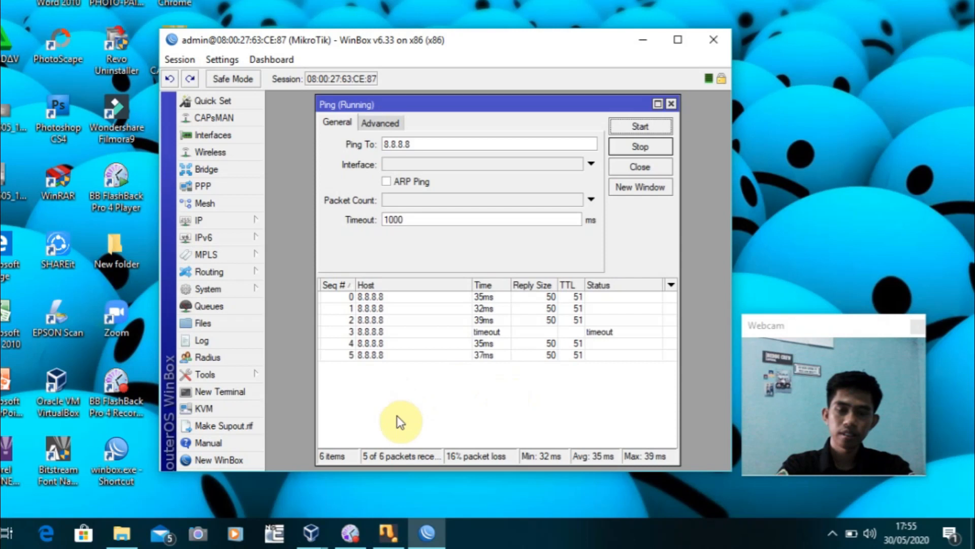
pyautogui.click(641, 147)
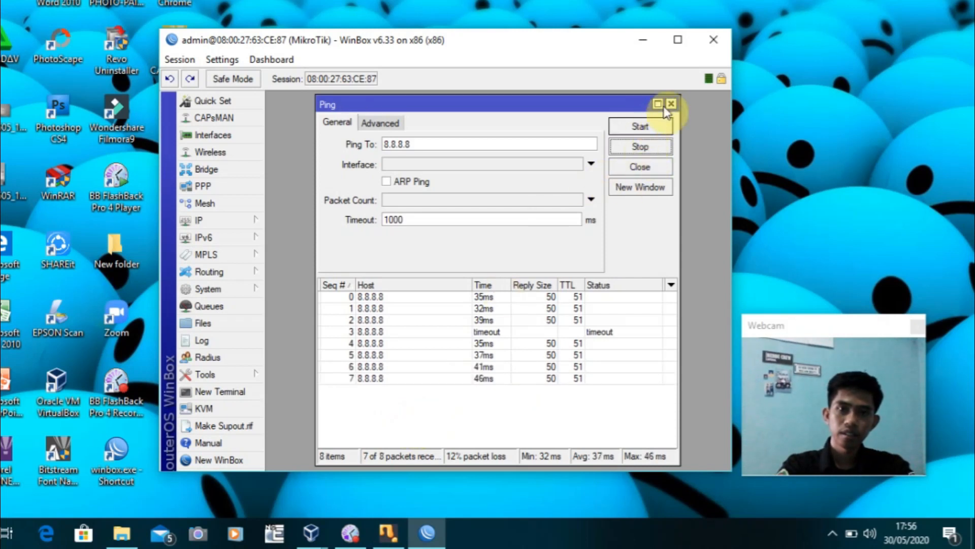
pyautogui.click(671, 104)
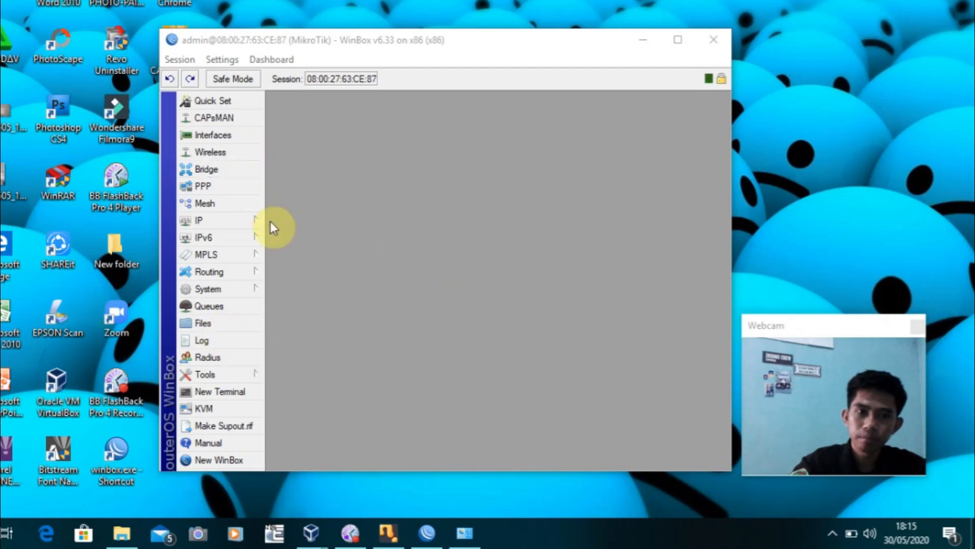
# In the Firewall NAT list, add a new rule with out-interface INTERNET
pyautogui.click(244, 224)
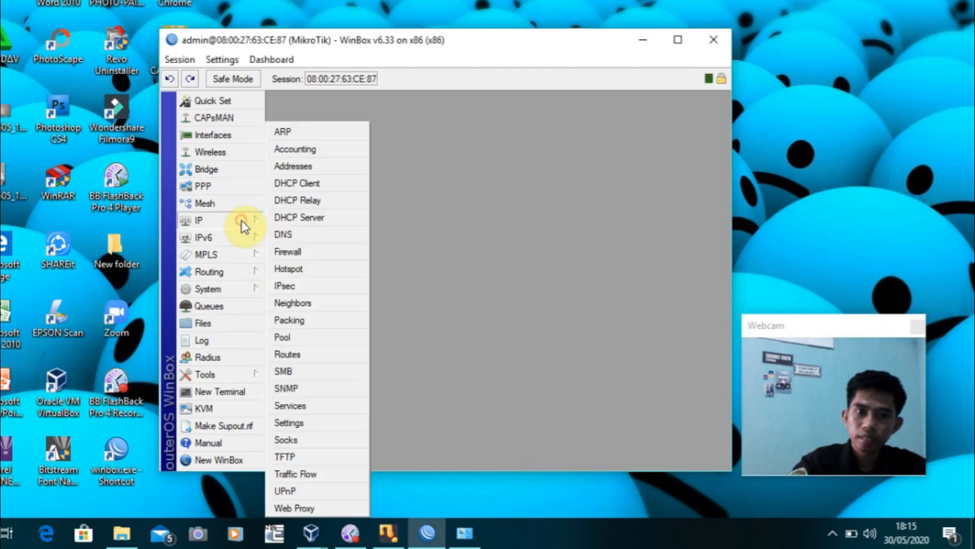
pyautogui.click(320, 250)
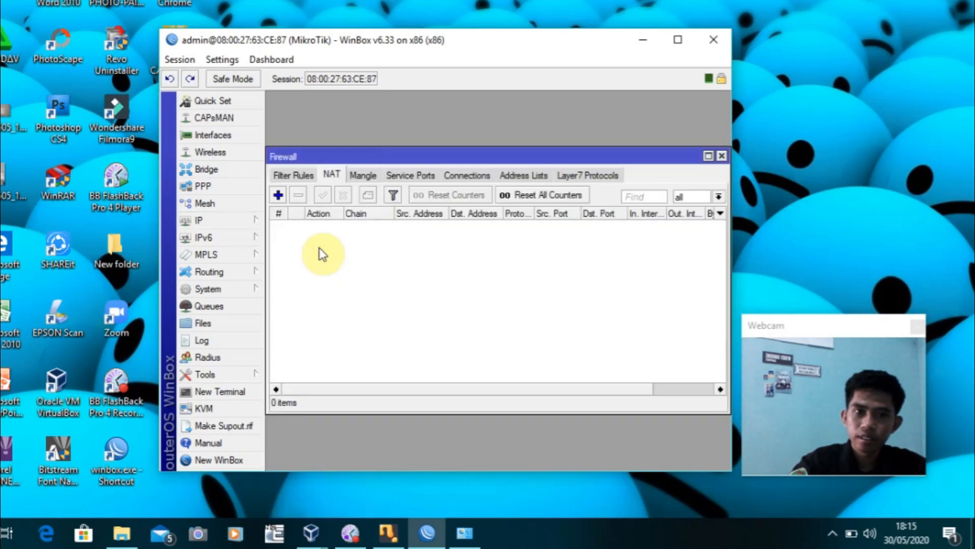
pyautogui.click(298, 174)
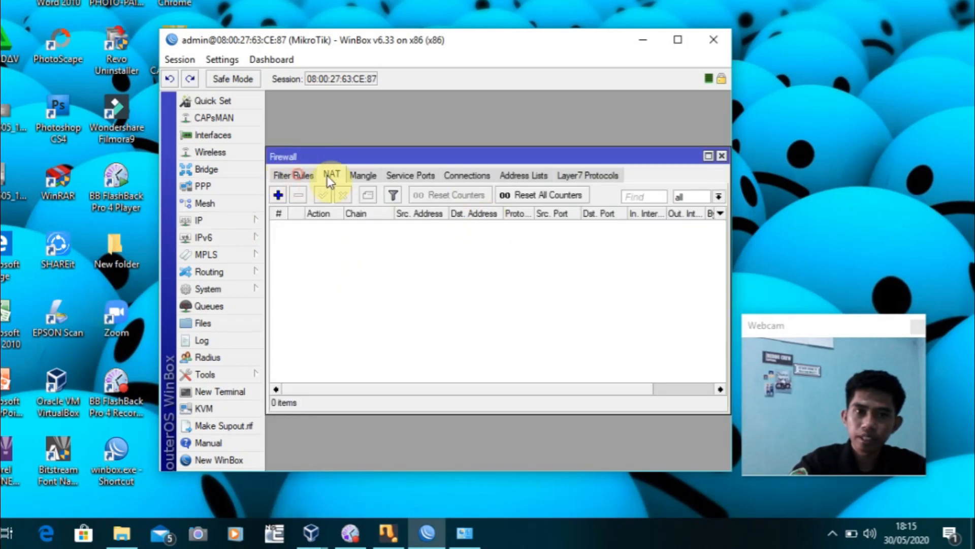
pyautogui.click(364, 174)
pyautogui.click(331, 175)
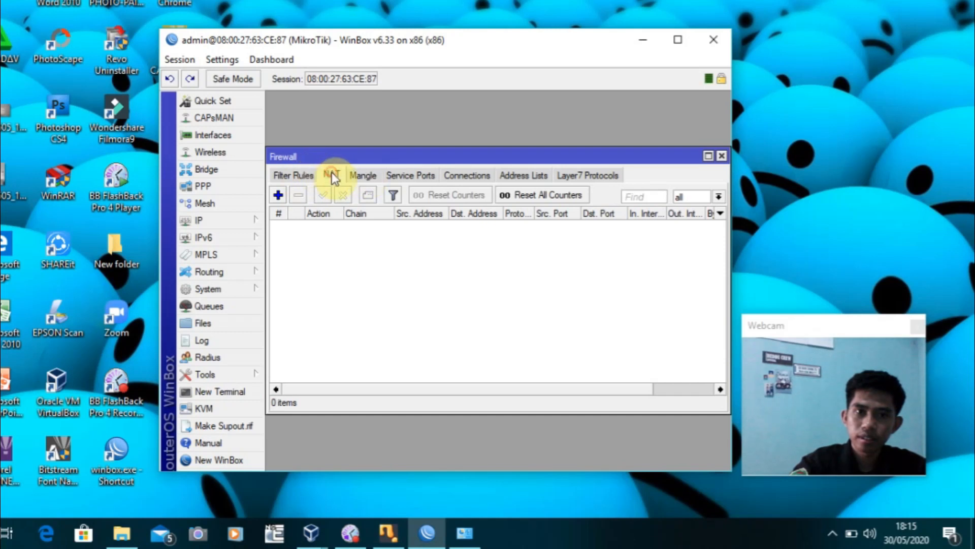
pyautogui.click(279, 195)
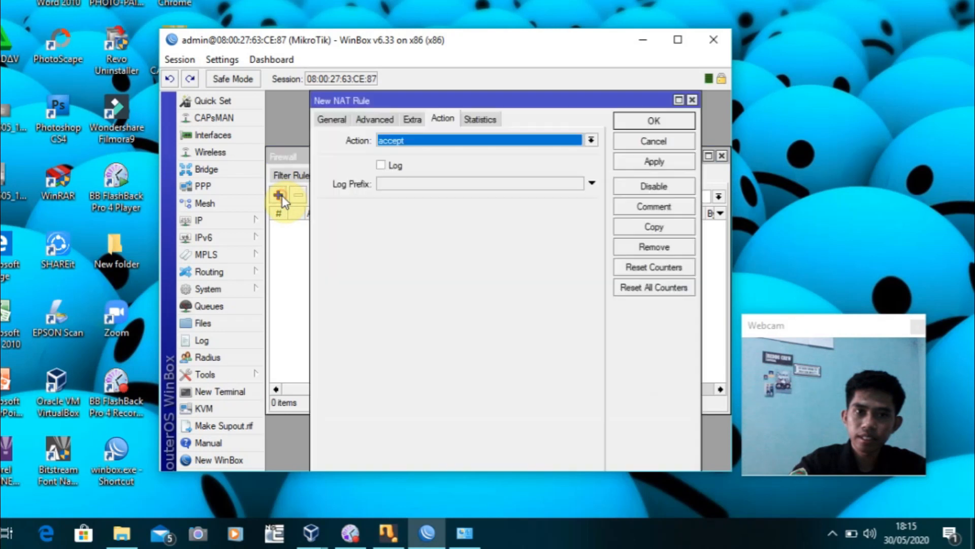
pyautogui.click(333, 120)
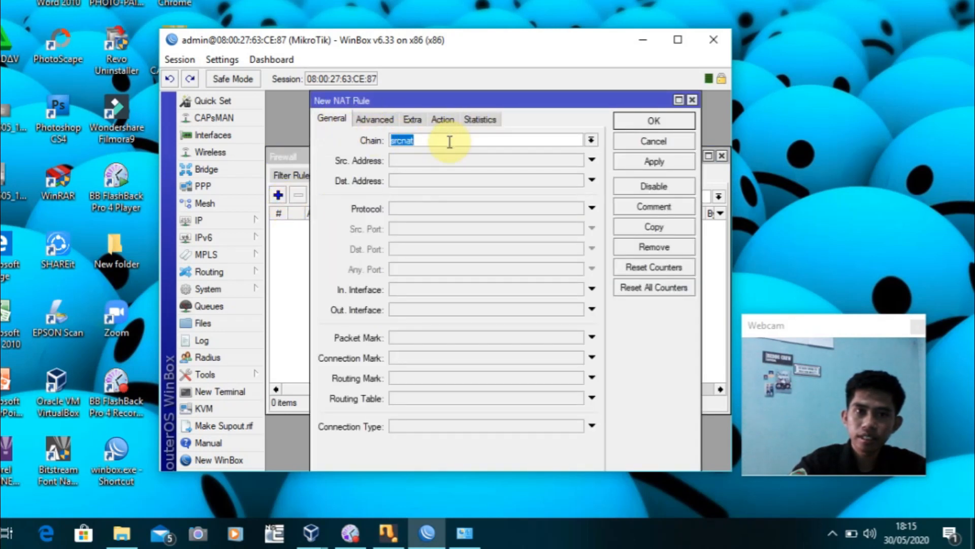
pyautogui.click(421, 308)
pyautogui.click(422, 309)
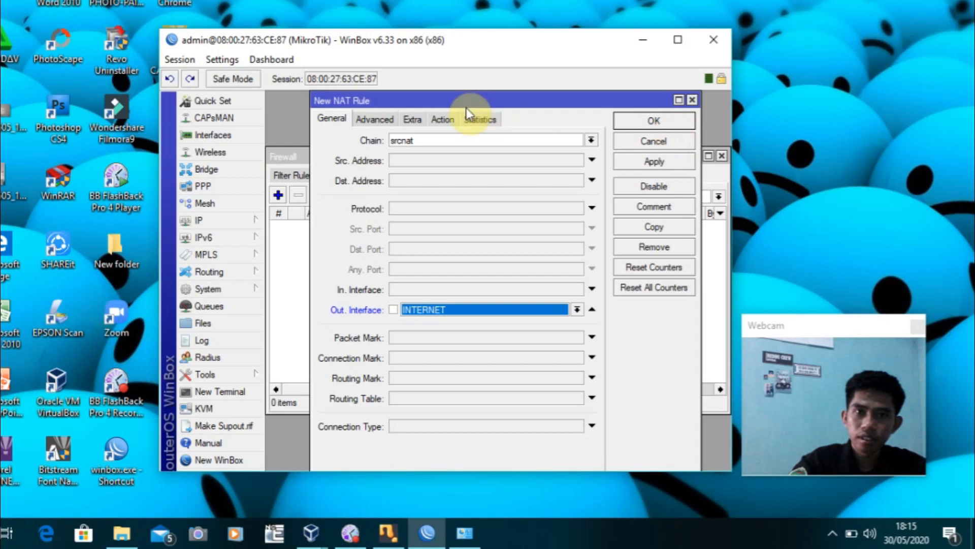
# Set the NAT rule's action to masquerade, save it, and close the Firewall window
pyautogui.click(445, 120)
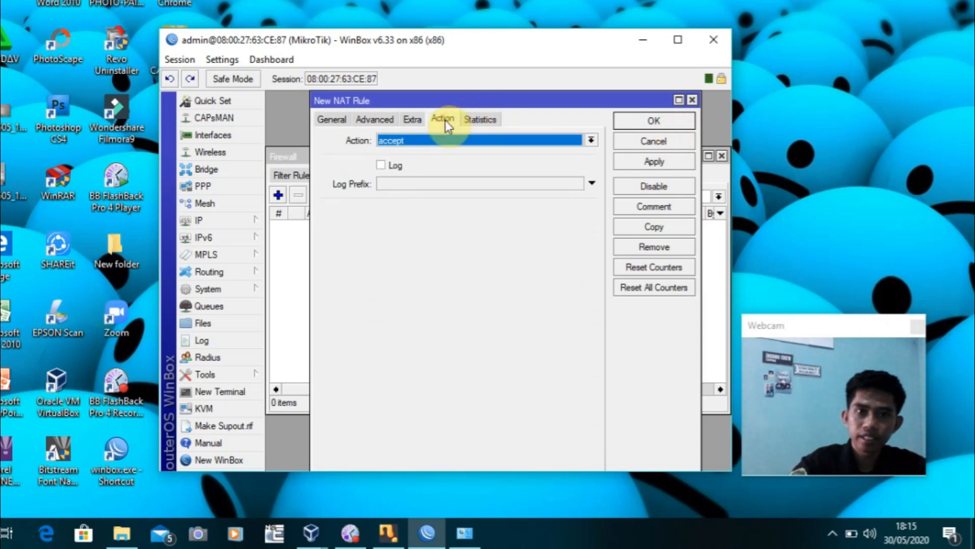
pyautogui.click(591, 140)
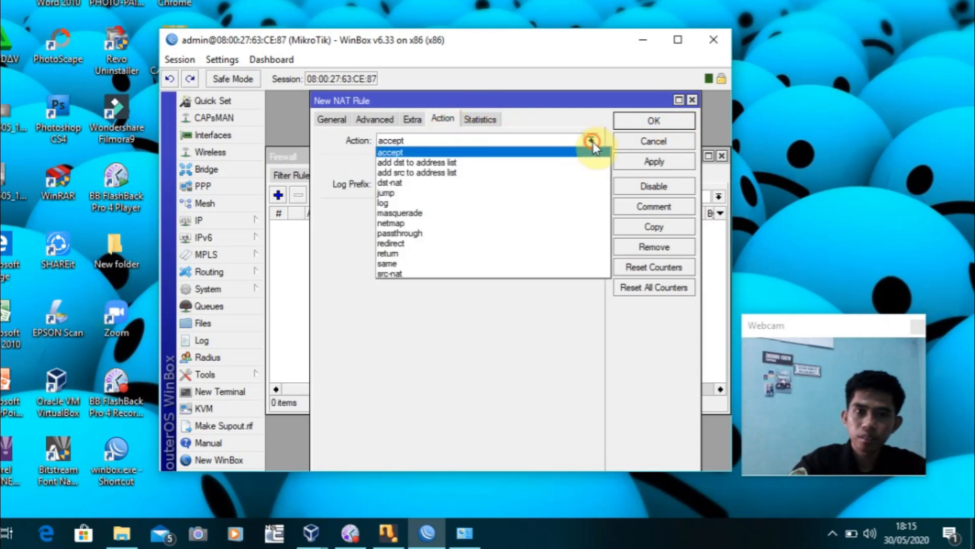
pyautogui.click(429, 213)
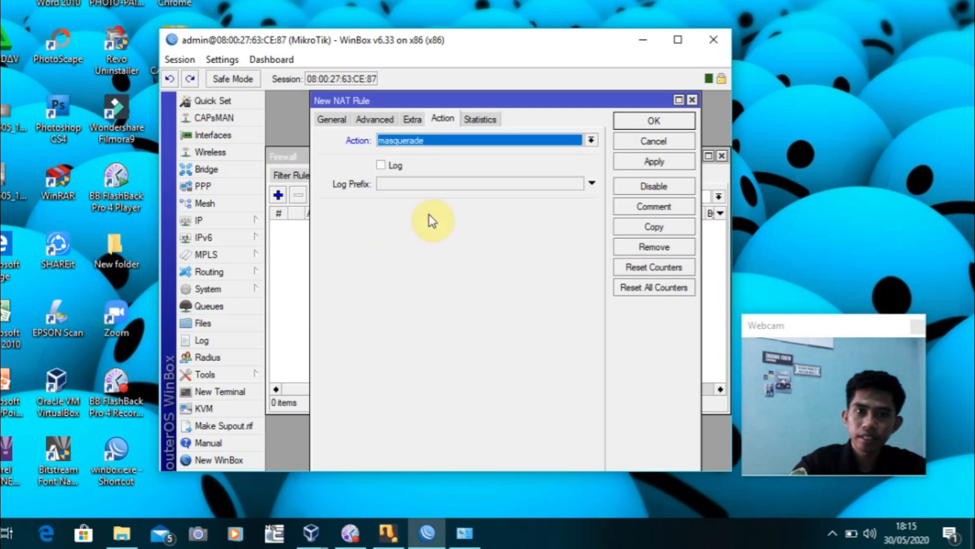
pyautogui.click(660, 162)
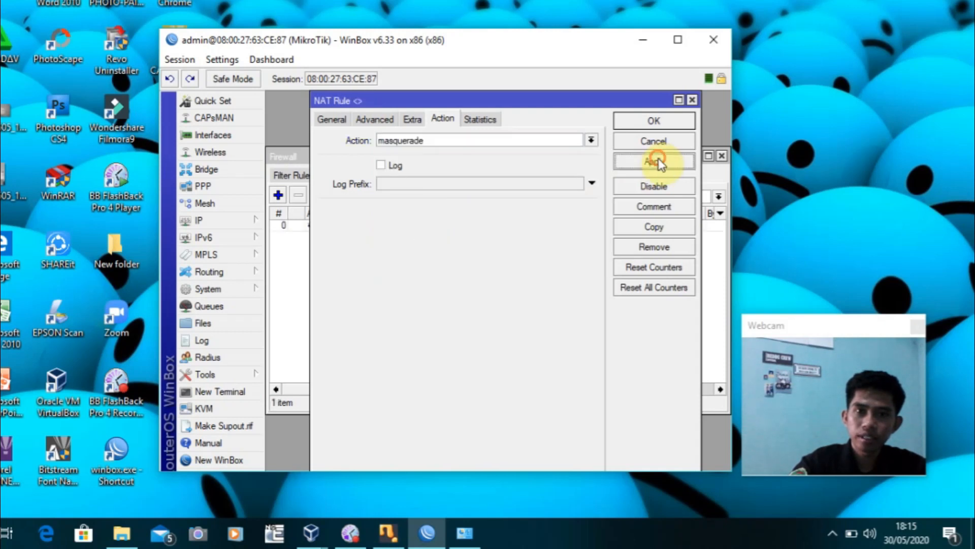
pyautogui.click(654, 120)
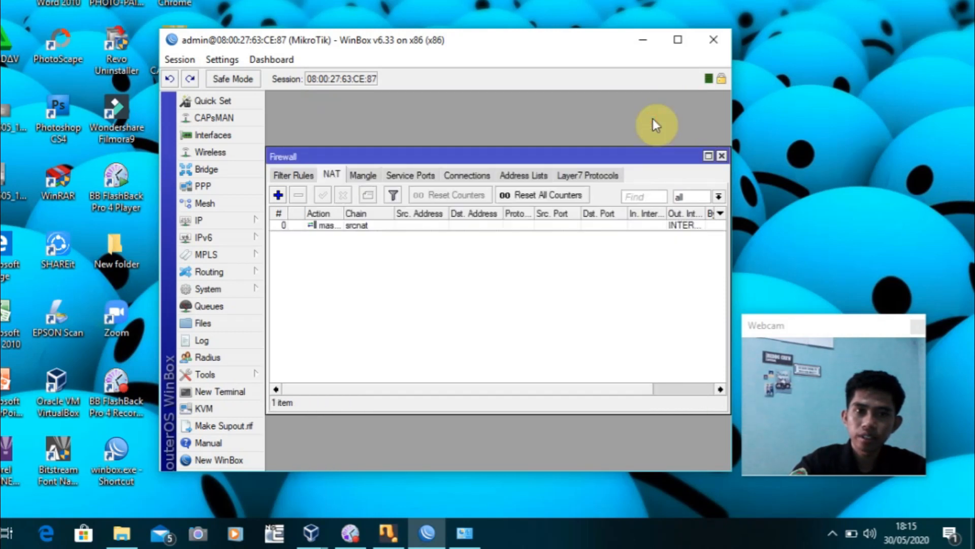
pyautogui.click(722, 156)
# Start Hotspot Setup on HOTSPOT, accepting address 192.168.100.1/26, the pool, no certificate and no SMTP
pyautogui.click(250, 220)
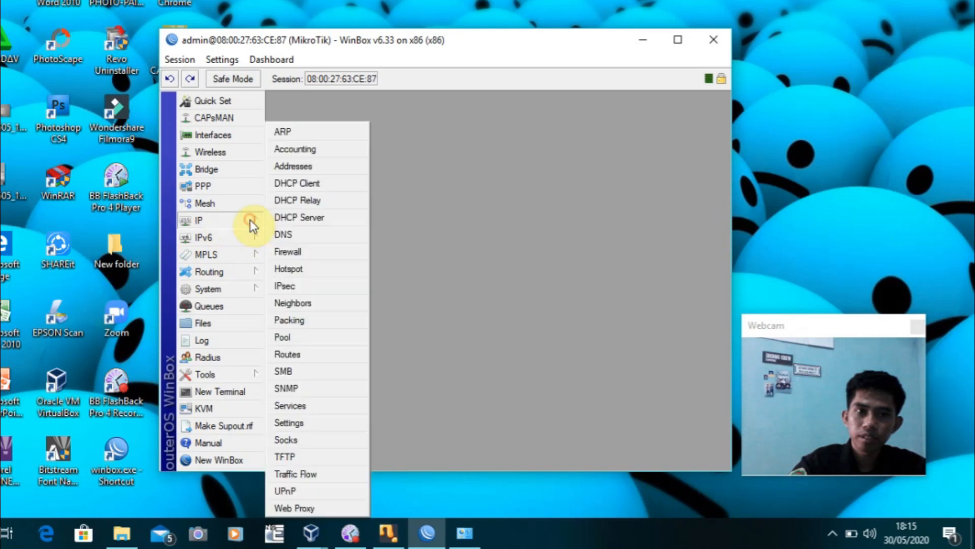
pyautogui.click(320, 269)
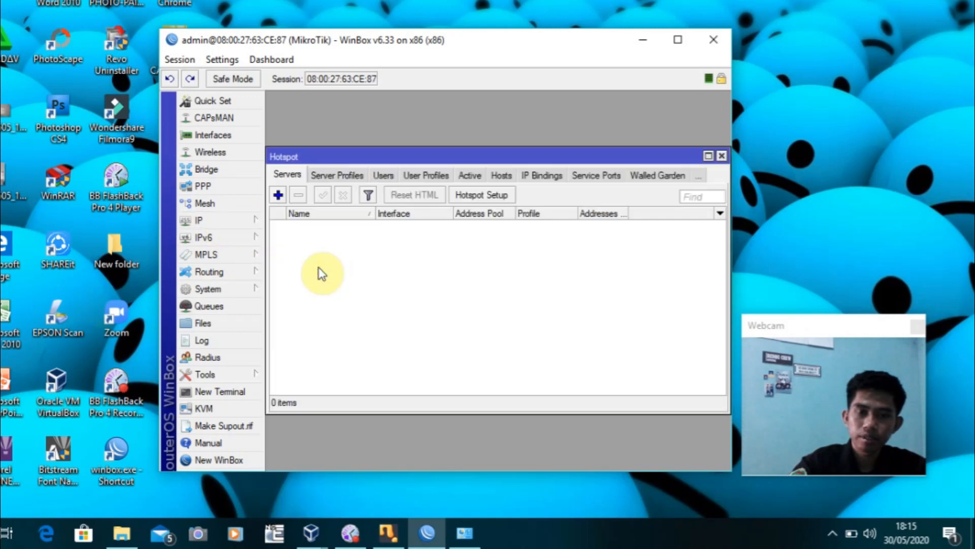
pyautogui.click(496, 196)
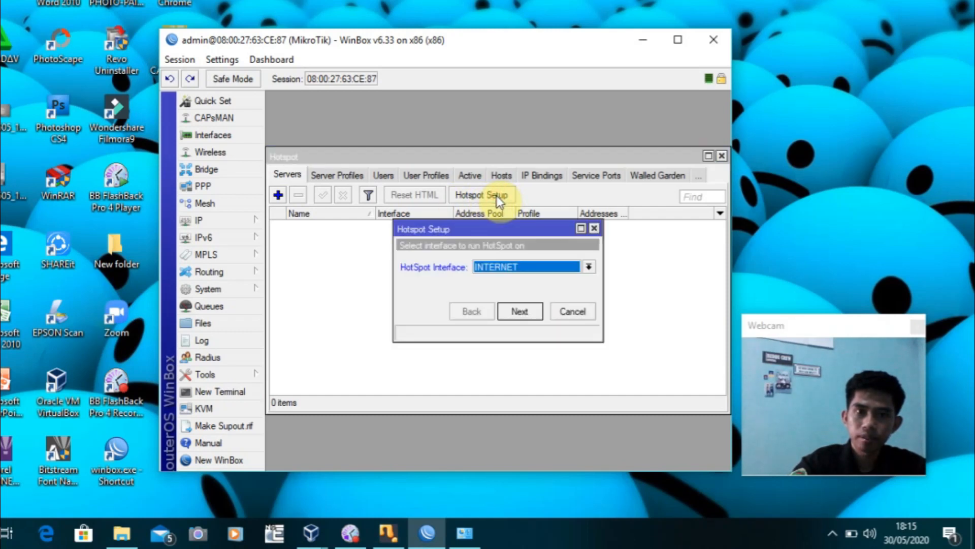
pyautogui.click(589, 266)
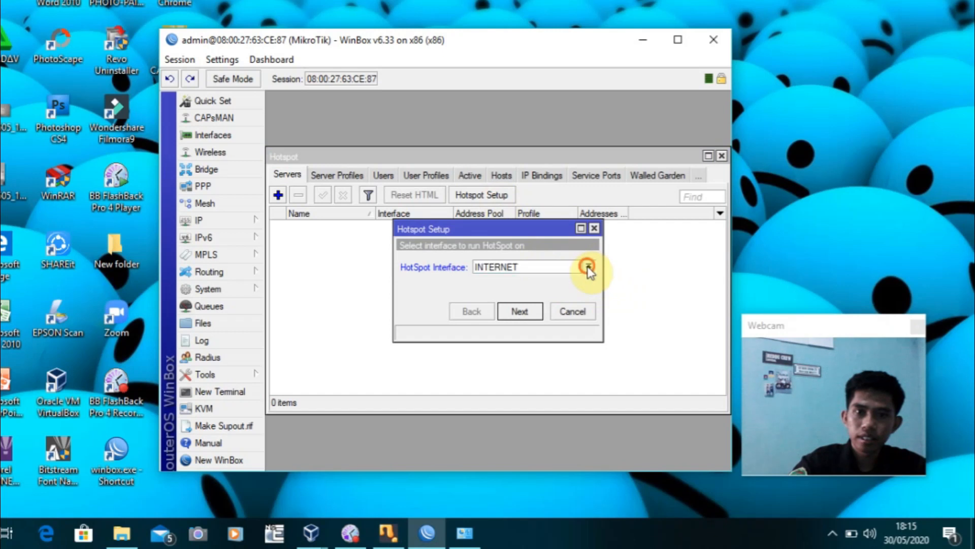
pyautogui.click(511, 278)
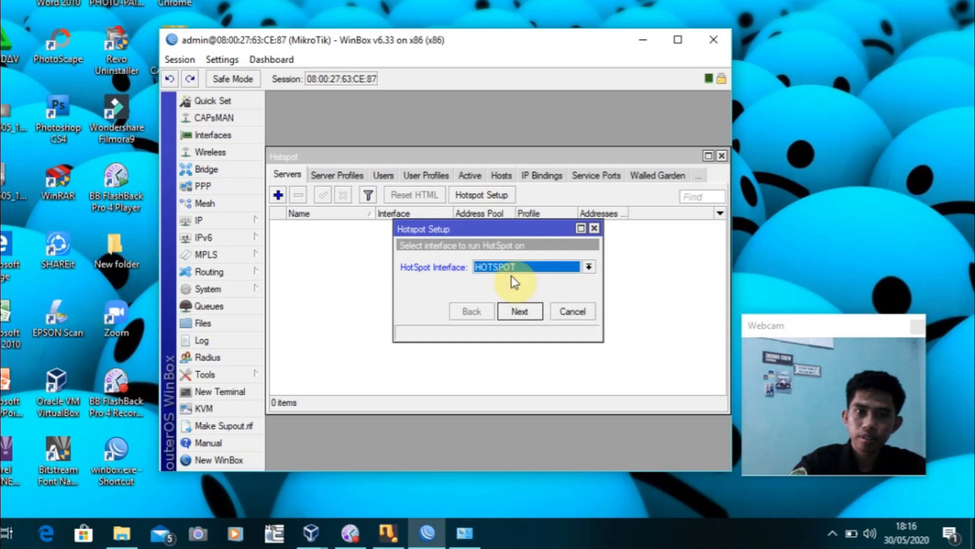
pyautogui.click(531, 313)
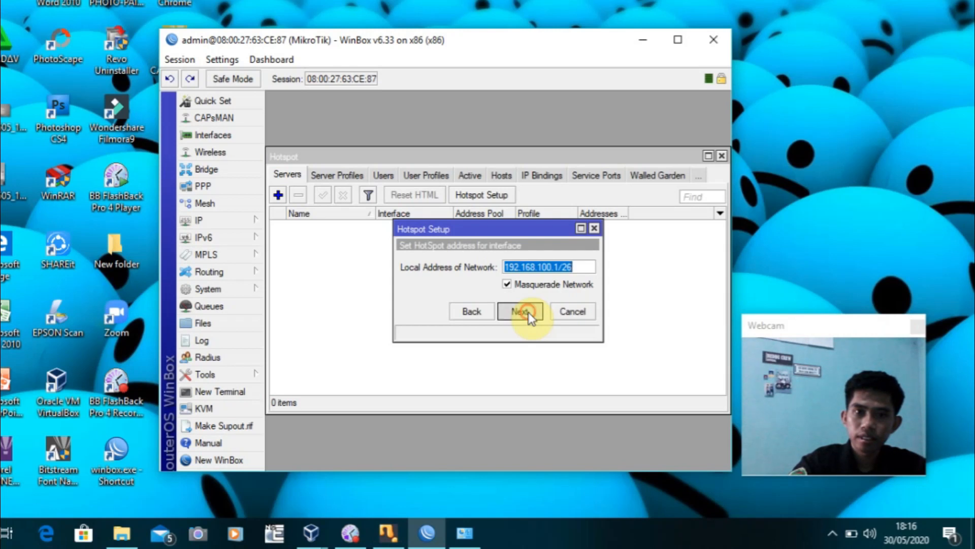
pyautogui.click(521, 311)
pyautogui.click(521, 310)
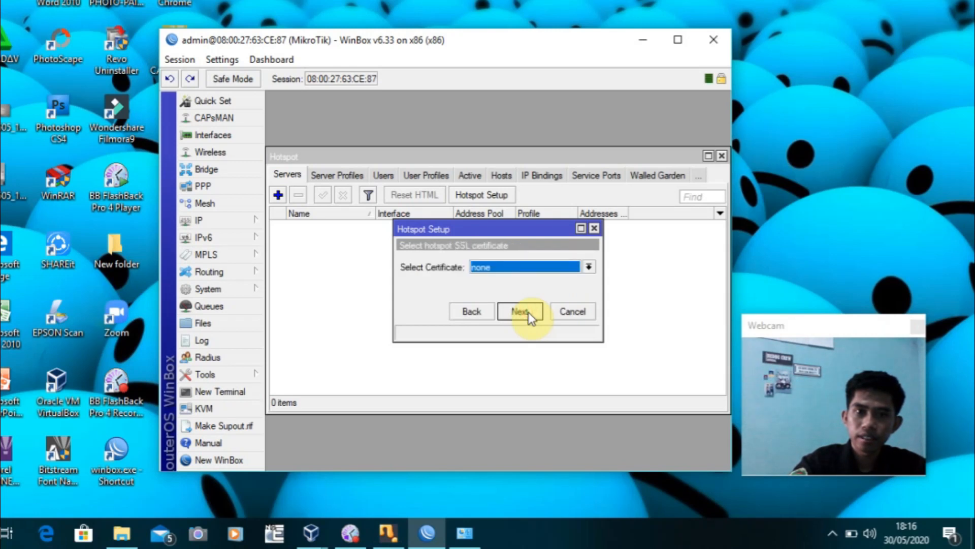
pyautogui.click(529, 311)
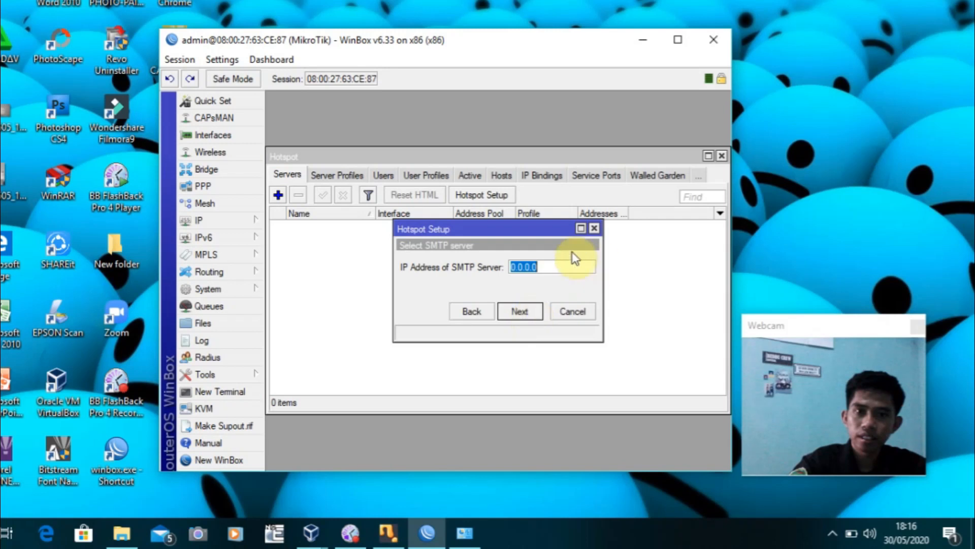
pyautogui.click(528, 312)
# Keep DNS server 8.8.8.8 and enter a .co.id domain as the hotspot DNS name
pyautogui.click(493, 266)
pyautogui.moveTo(492, 266); pyautogui.dragTo(414, 265)
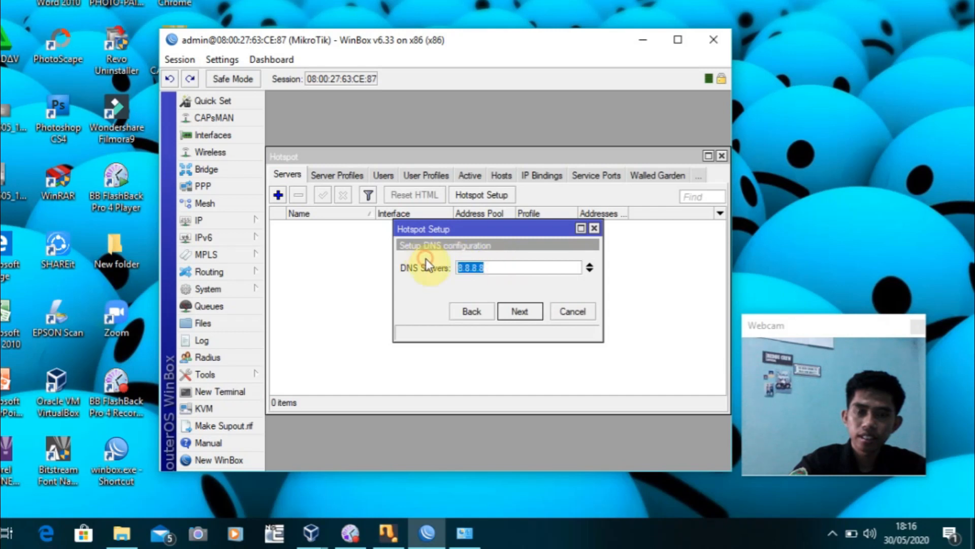
pyautogui.click(489, 265)
pyautogui.moveTo(485, 266); pyautogui.dragTo(445, 266)
pyautogui.click(538, 267)
pyautogui.click(521, 313)
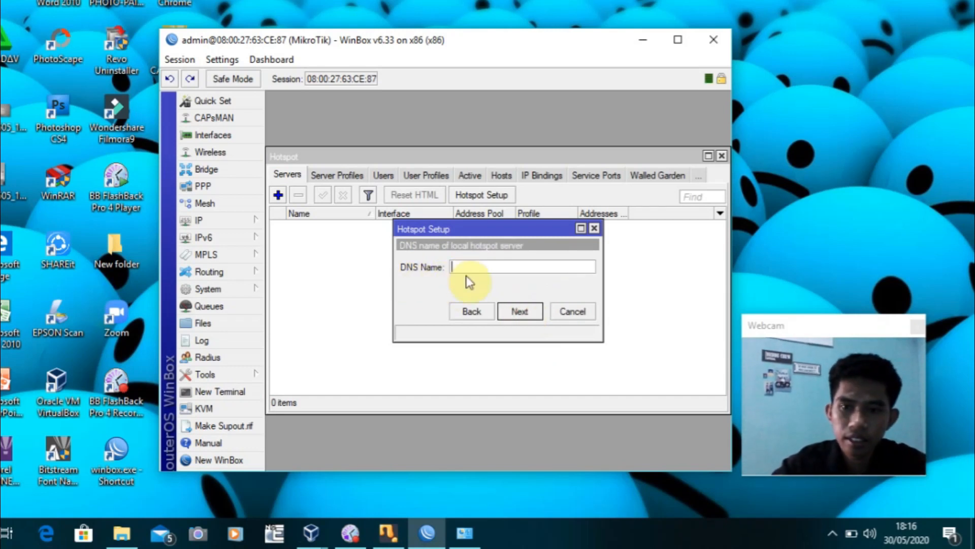
pyautogui.write('YOKO')
pyautogui.press('BackSpace')
pyautogui.press('BackSpace')
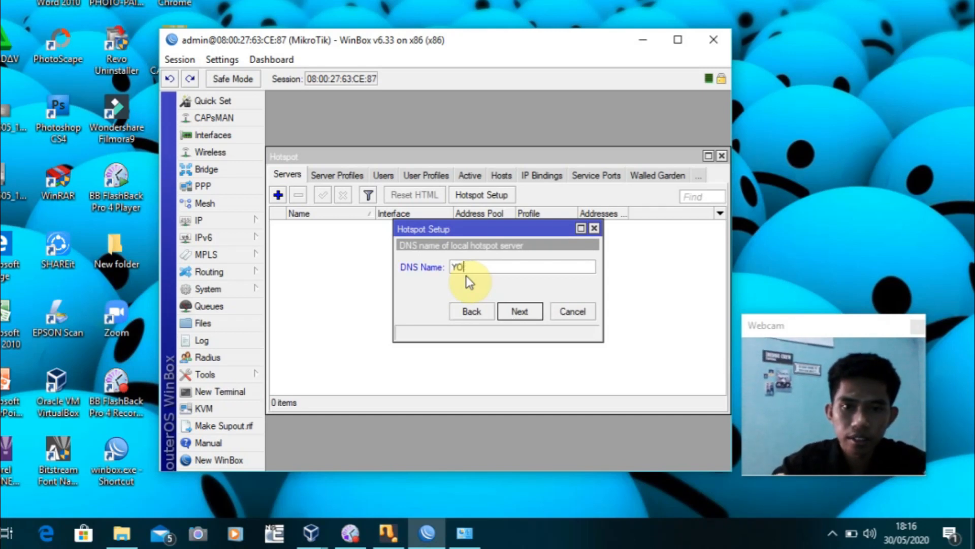
pyautogui.press('BackSpace')
pyautogui.press('BackSpace')
pyautogui.write('yokofebrian')
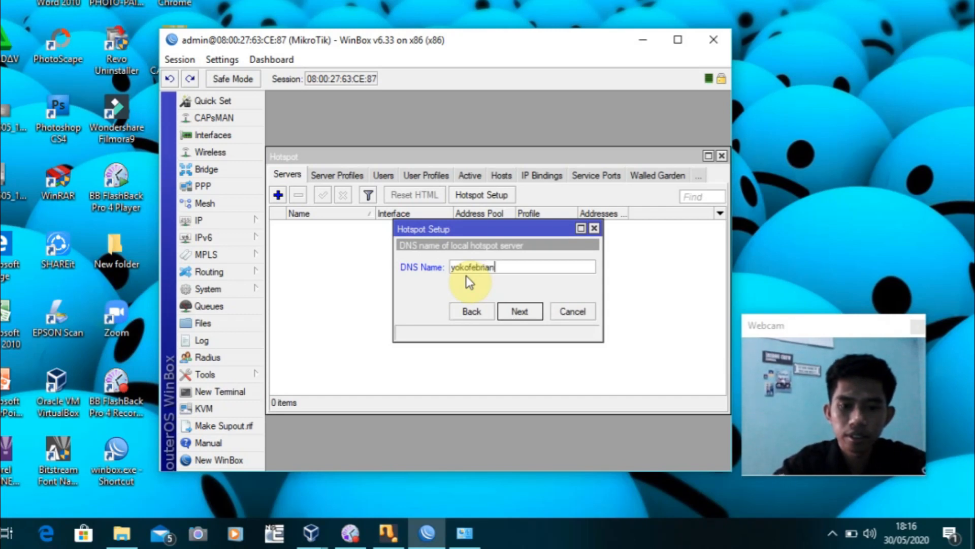
pyautogui.write('to.co')
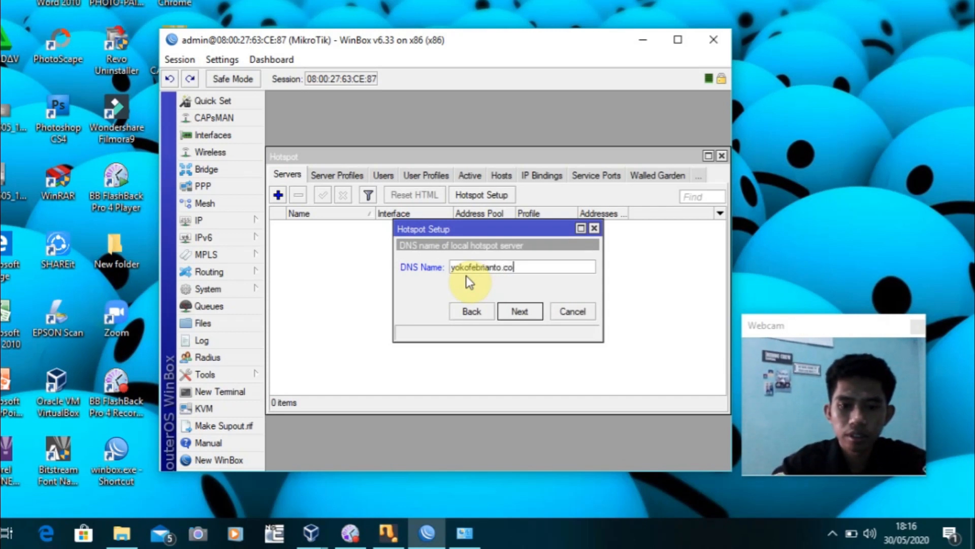
pyautogui.write('.id')
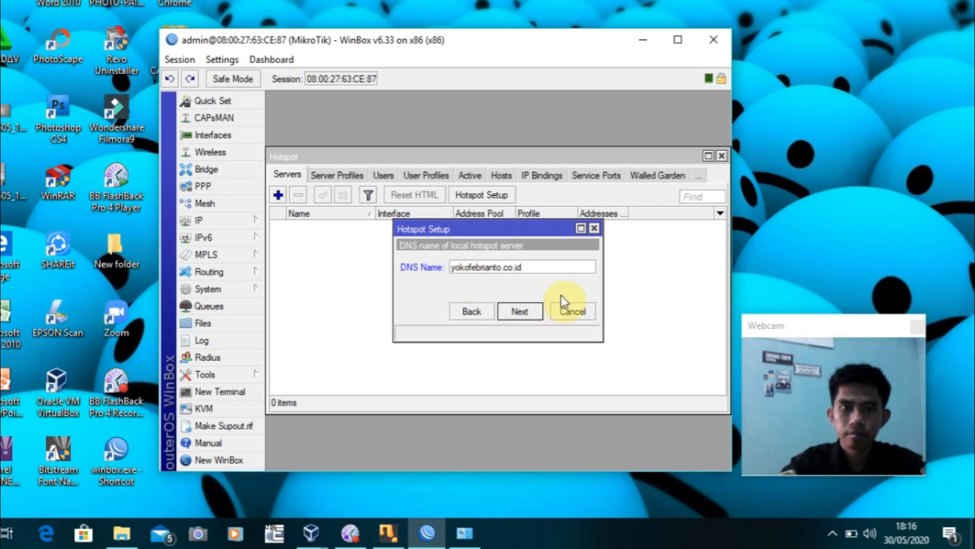
pyautogui.click(519, 311)
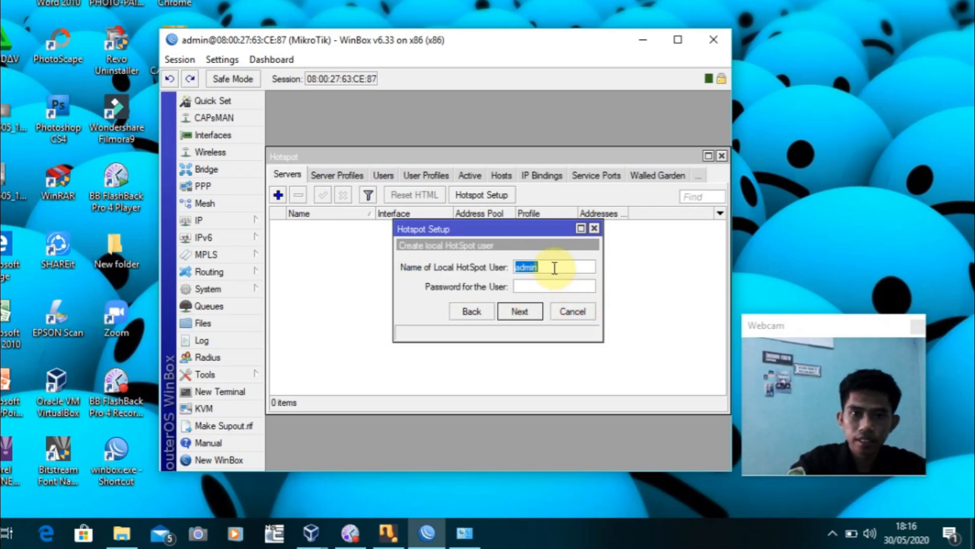
# Replace the default admin login with a local user and password, and finish the setup
pyautogui.moveTo(555, 268); pyautogui.dragTo(513, 265)
pyautogui.press('BackSpace')
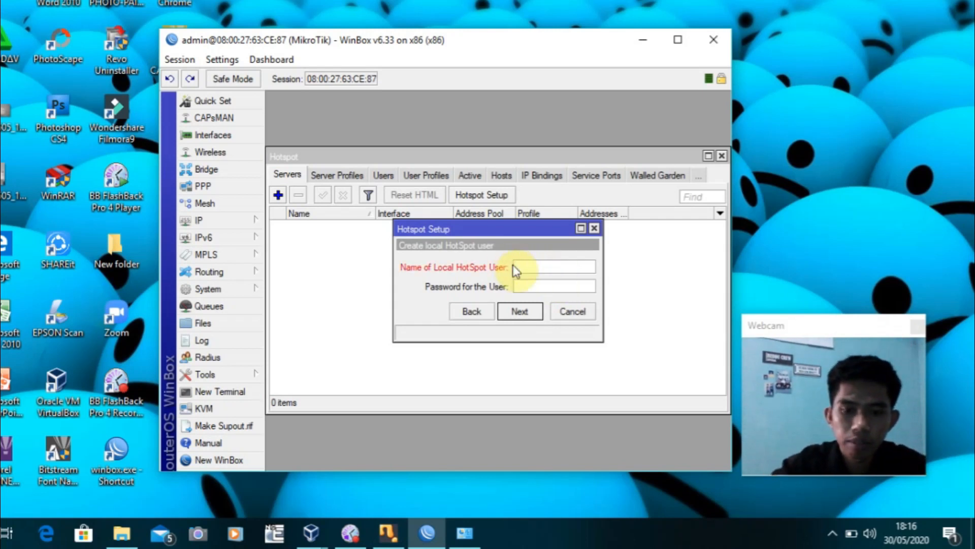
pyautogui.click(533, 286)
pyautogui.write('123')
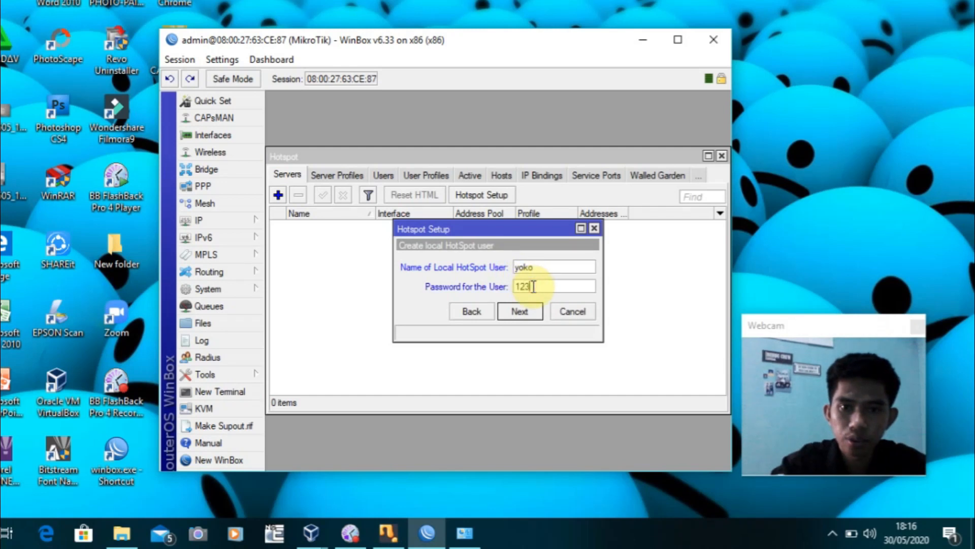
pyautogui.click(531, 311)
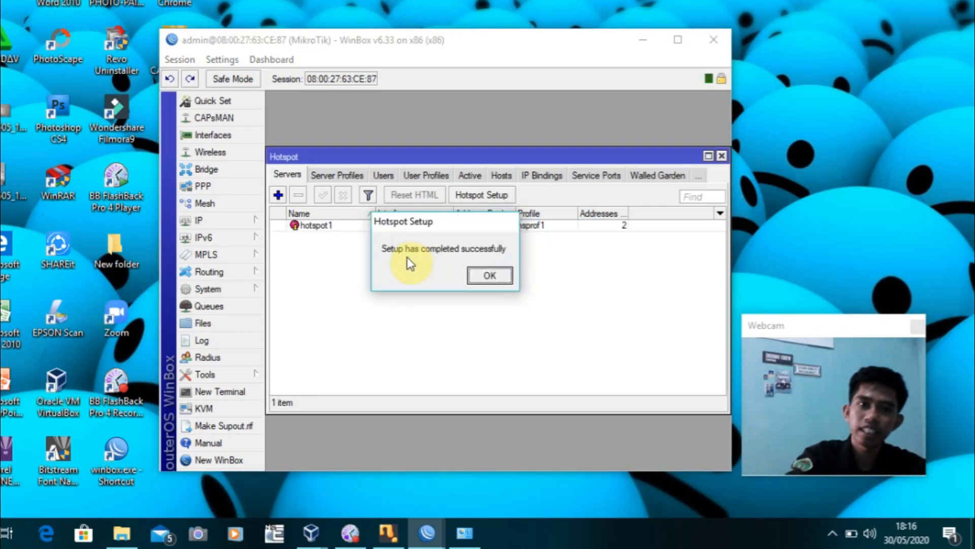
pyautogui.click(487, 279)
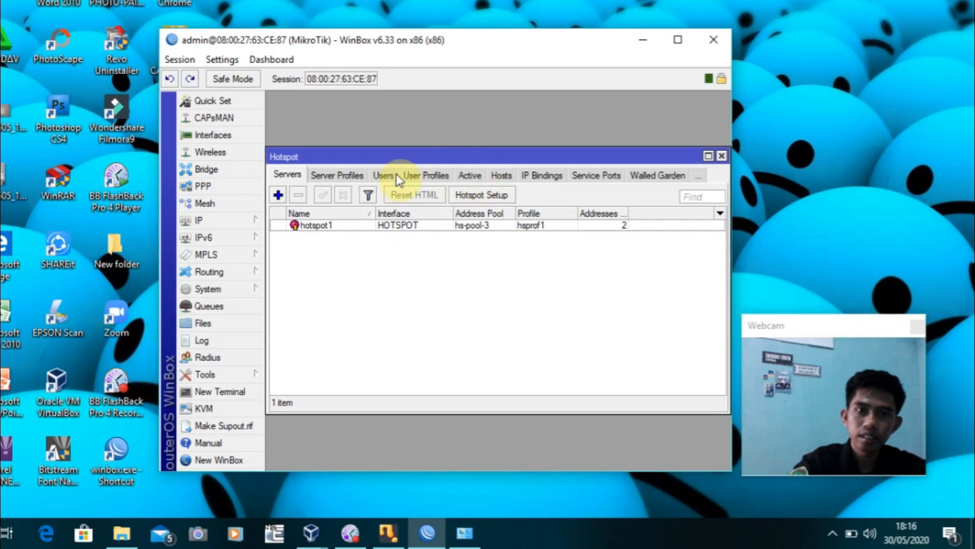
# Add user profile USER1 with rate limit 512K/1M, toggle transparent proxy, and save it
pyautogui.click(441, 175)
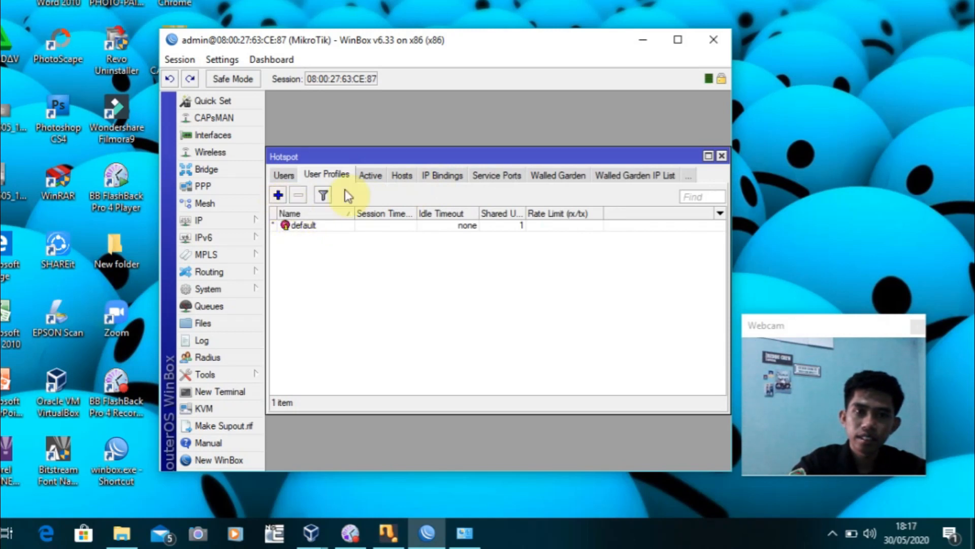
pyautogui.click(278, 196)
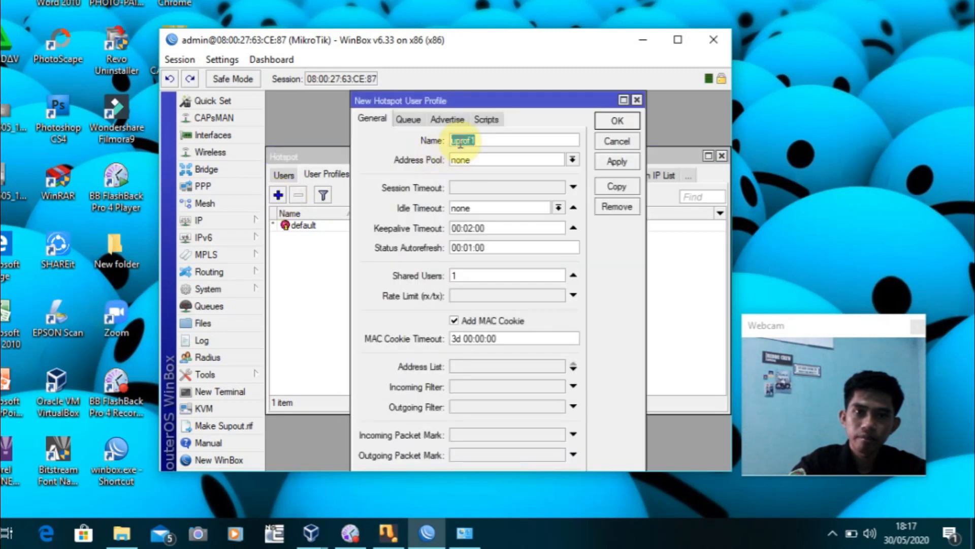
pyautogui.click(502, 140)
pyautogui.press('BackSpace')
pyautogui.press('BackSpace')
pyautogui.press('BackSpace')
pyautogui.press('BackSpace')
pyautogui.press('BackSpace')
pyautogui.press('BackSpace')
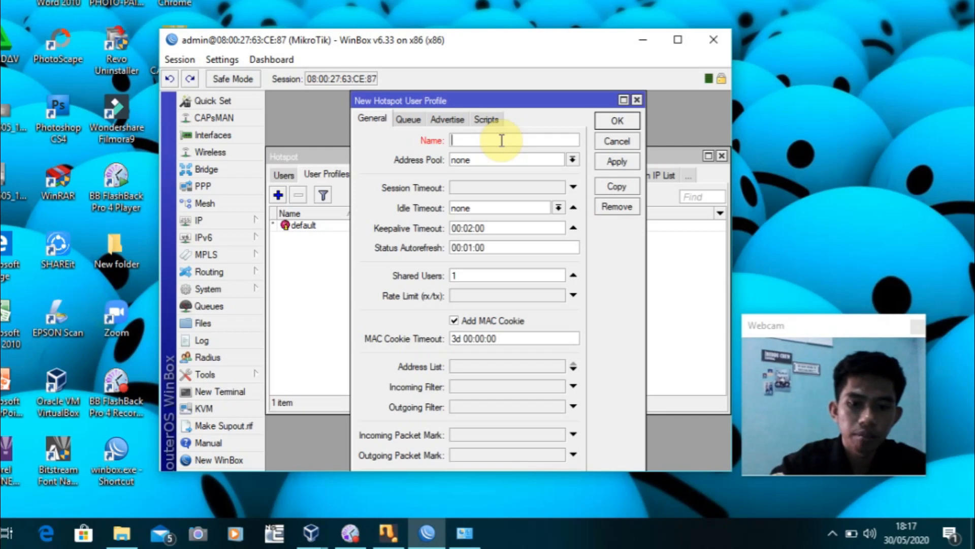
pyautogui.write('USER1')
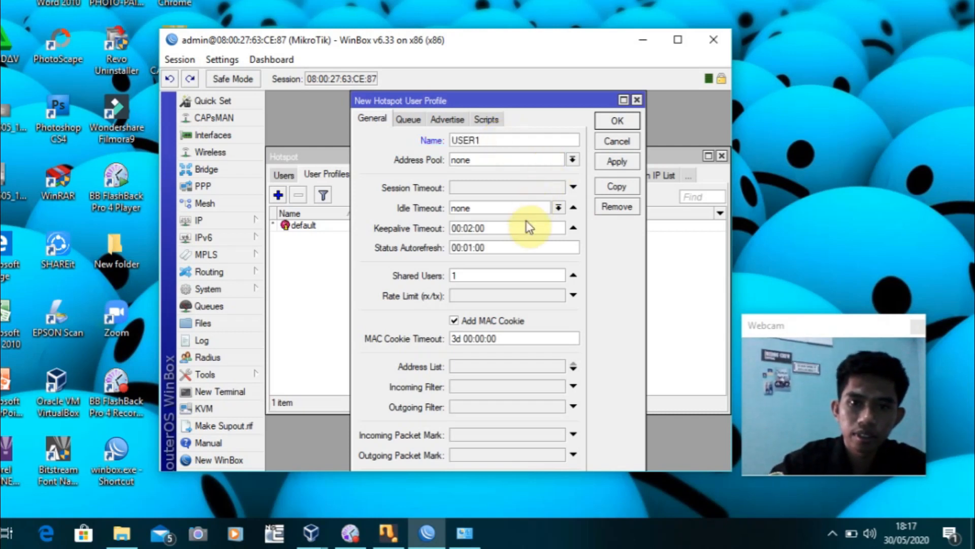
pyautogui.click(469, 294)
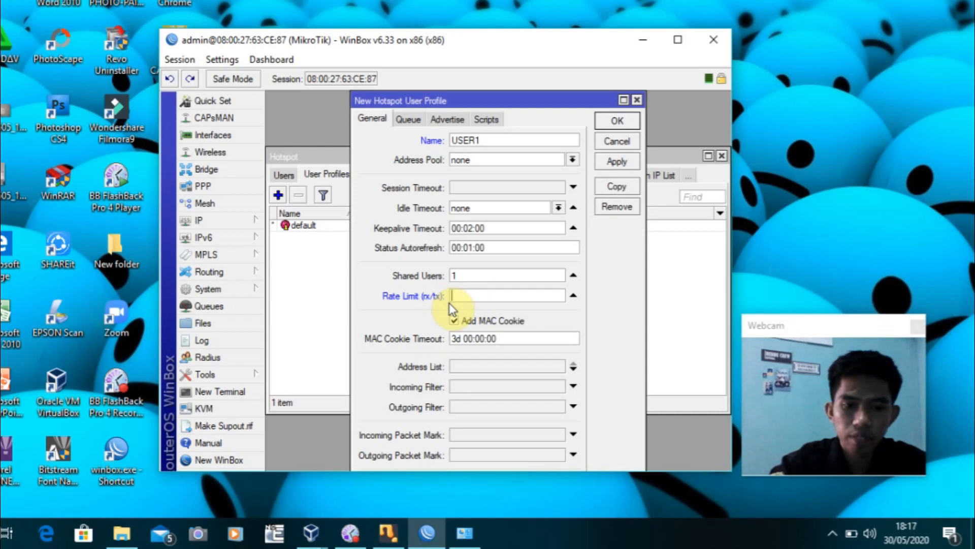
pyautogui.write('512')
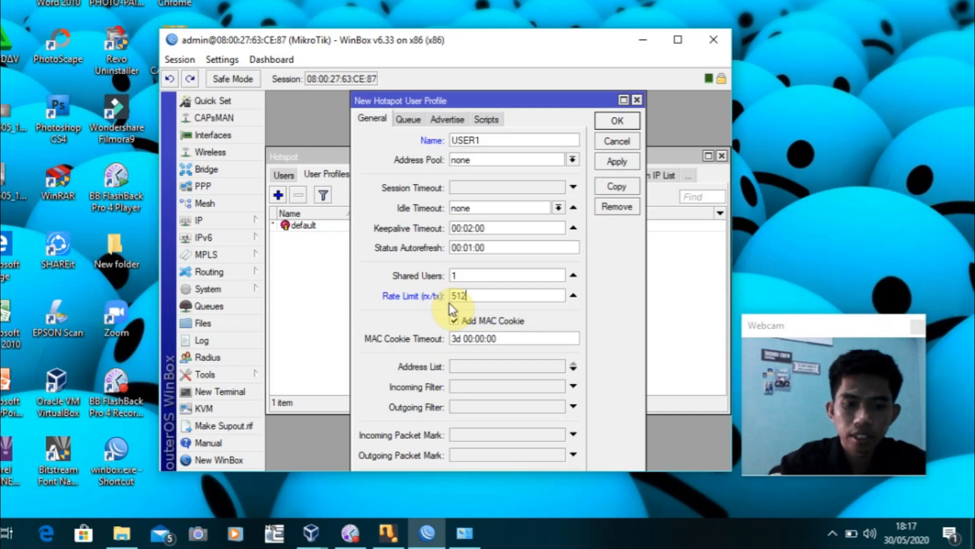
pyautogui.write('kK/1M')
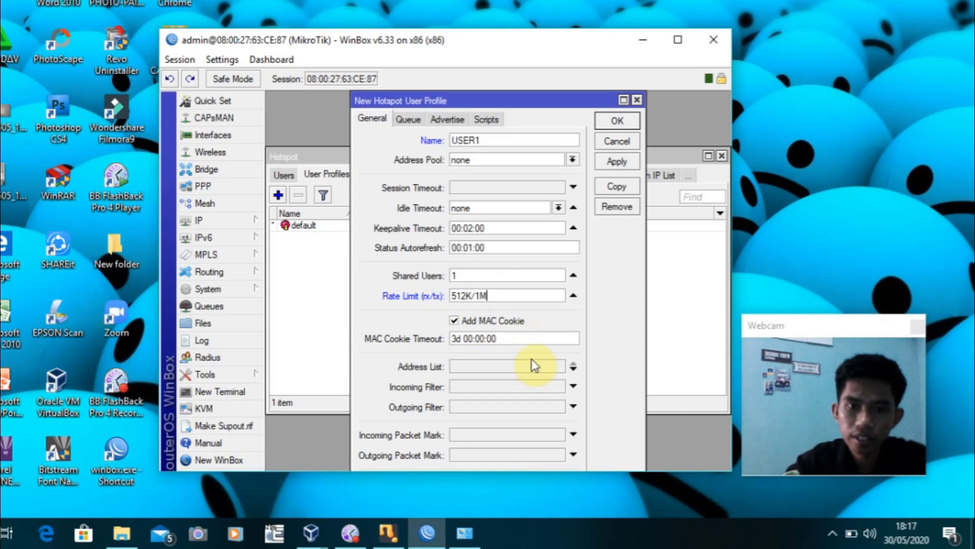
pyautogui.moveTo(576, 93); pyautogui.dragTo(555, 63)
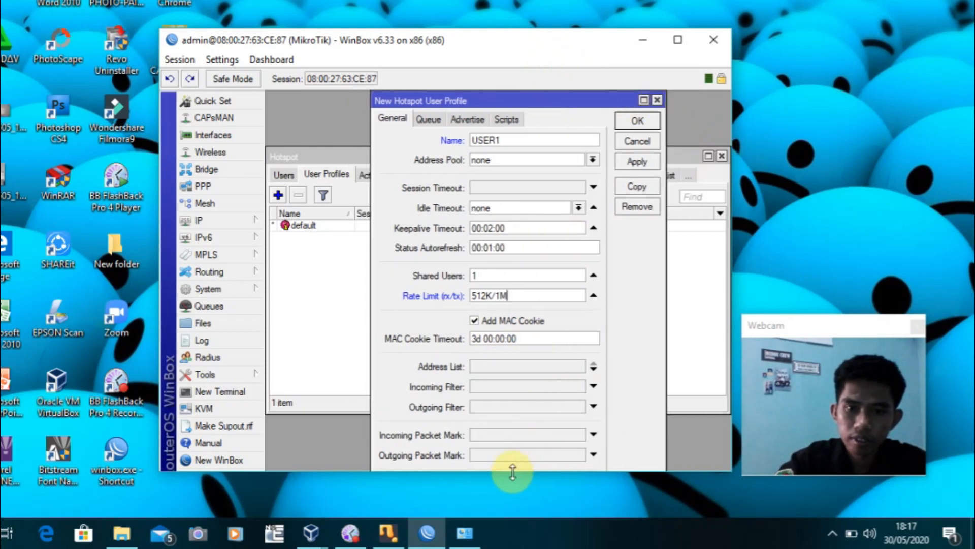
pyautogui.moveTo(489, 474); pyautogui.dragTo(492, 496)
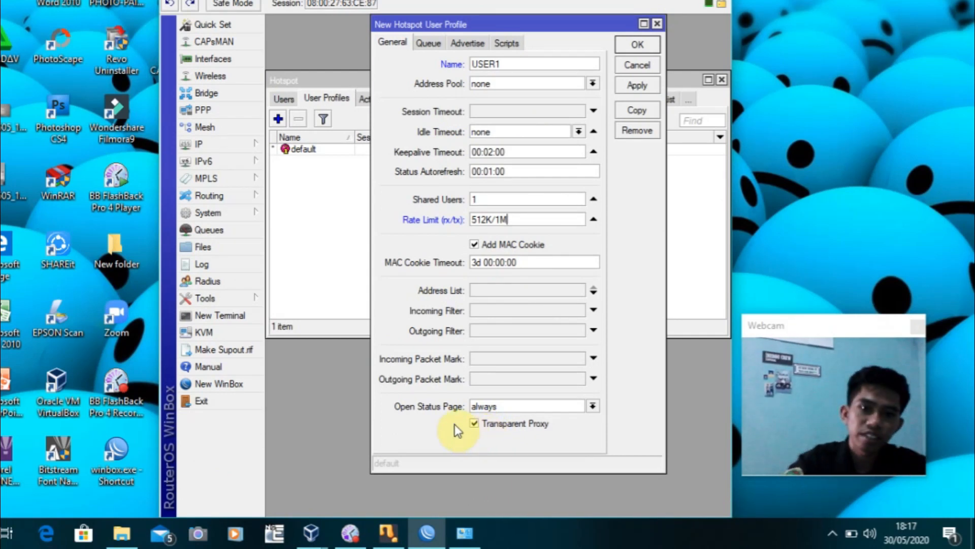
pyautogui.click(476, 423)
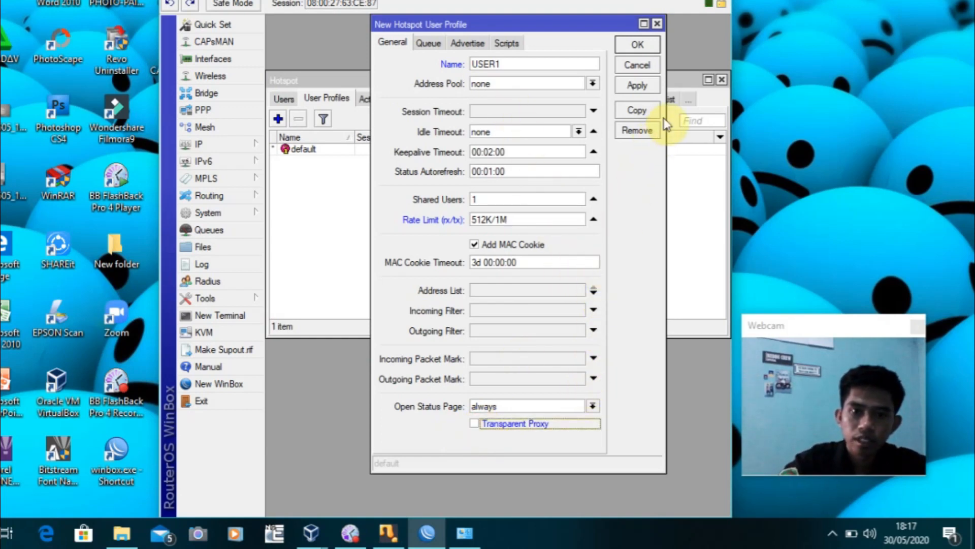
pyautogui.click(633, 84)
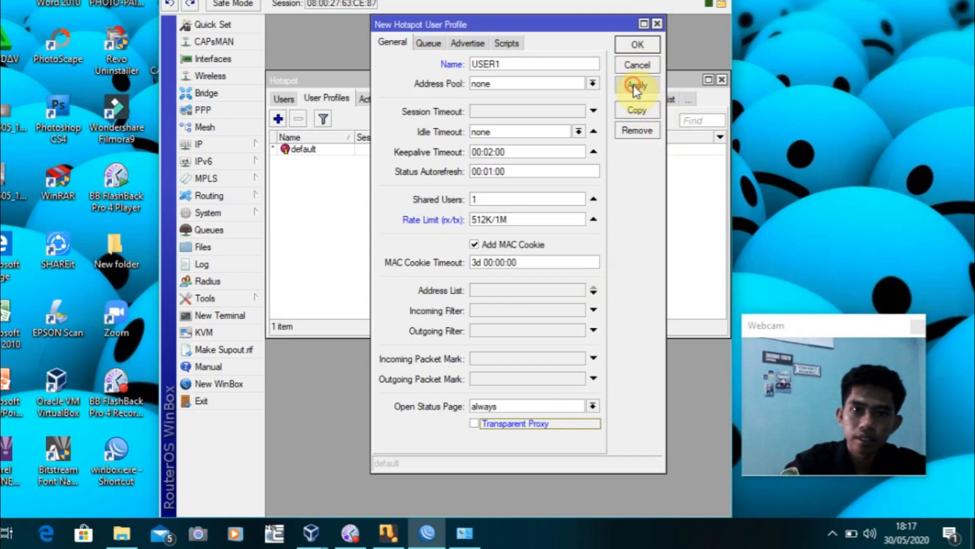
pyautogui.click(637, 44)
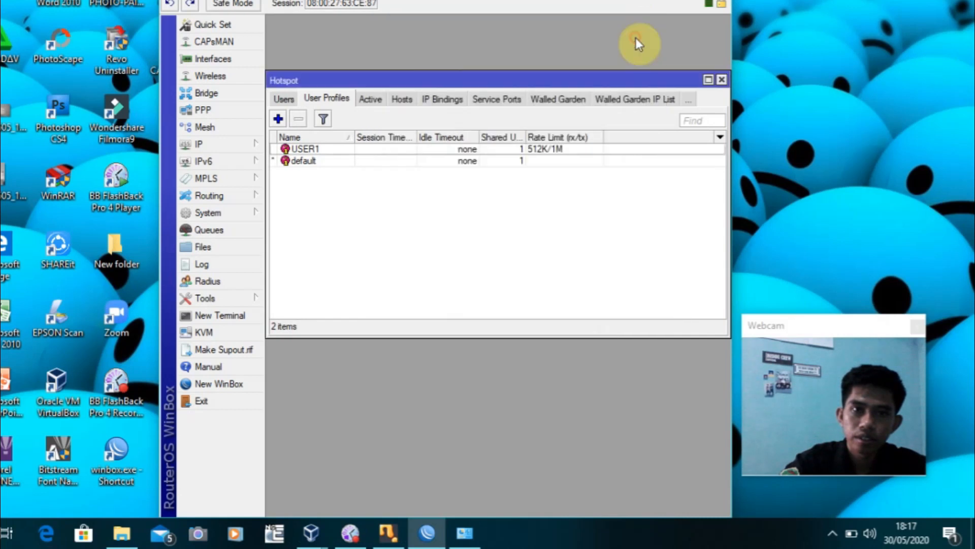
# Create profile USER2 with rate limit 512K/2M and Transparent Proxy unchecked, and save it
pyautogui.click(281, 122)
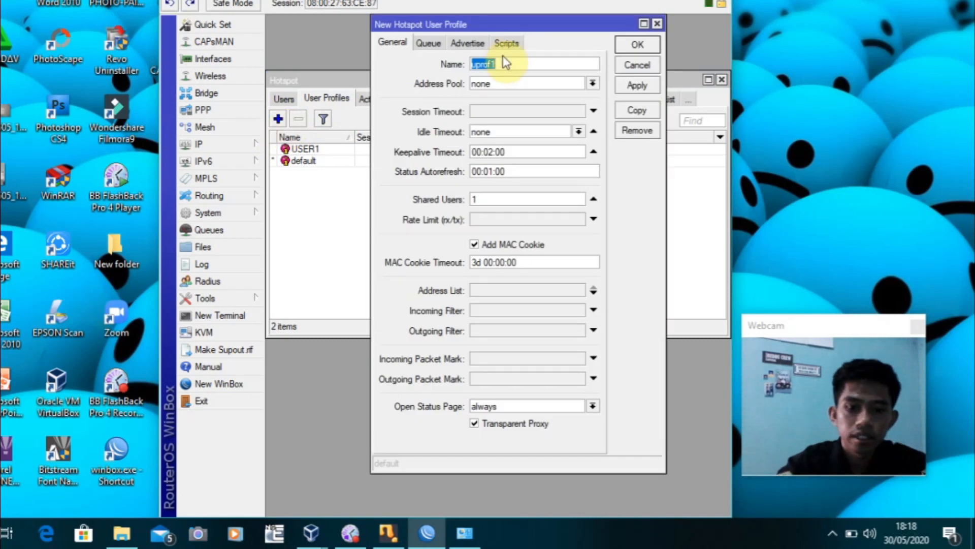
pyautogui.write('USER2')
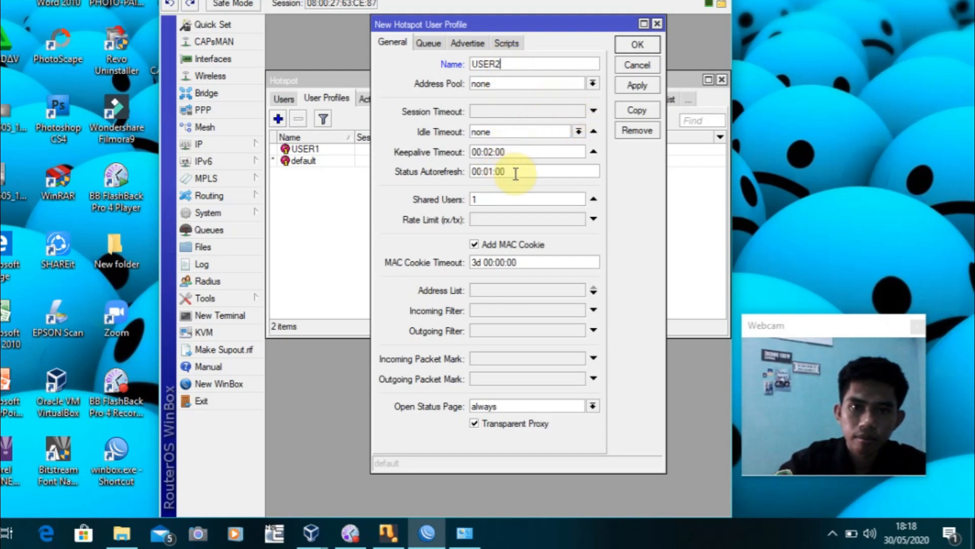
pyautogui.click(489, 218)
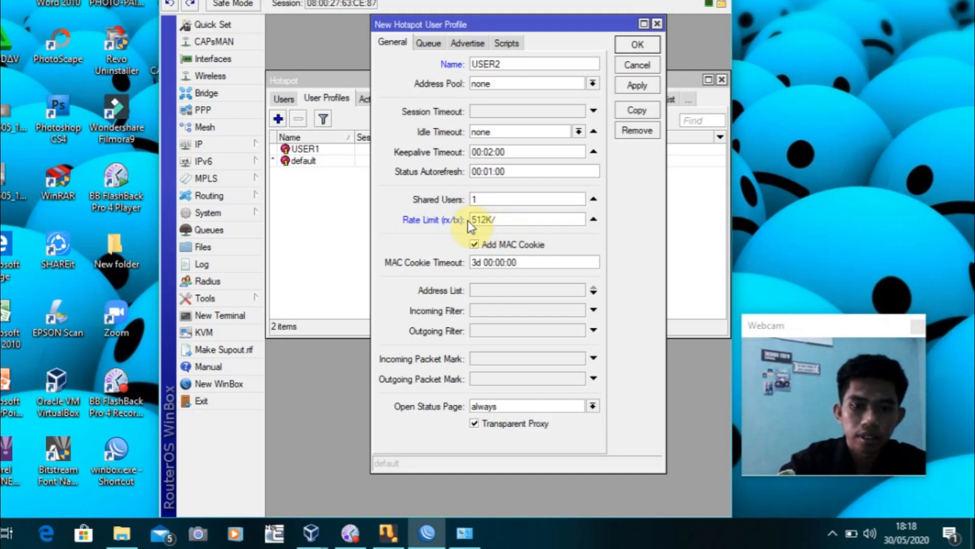
pyautogui.write('2M')
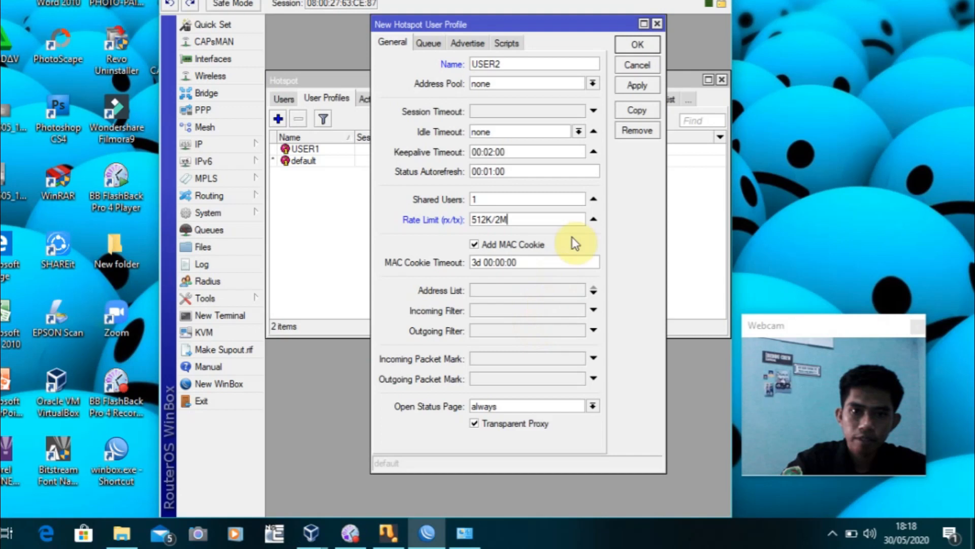
pyautogui.click(593, 290)
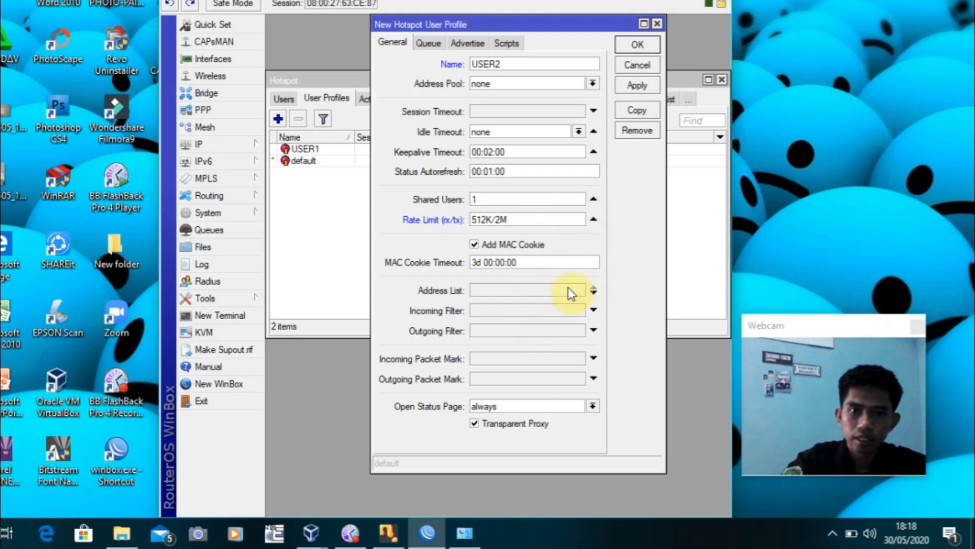
pyautogui.click(475, 422)
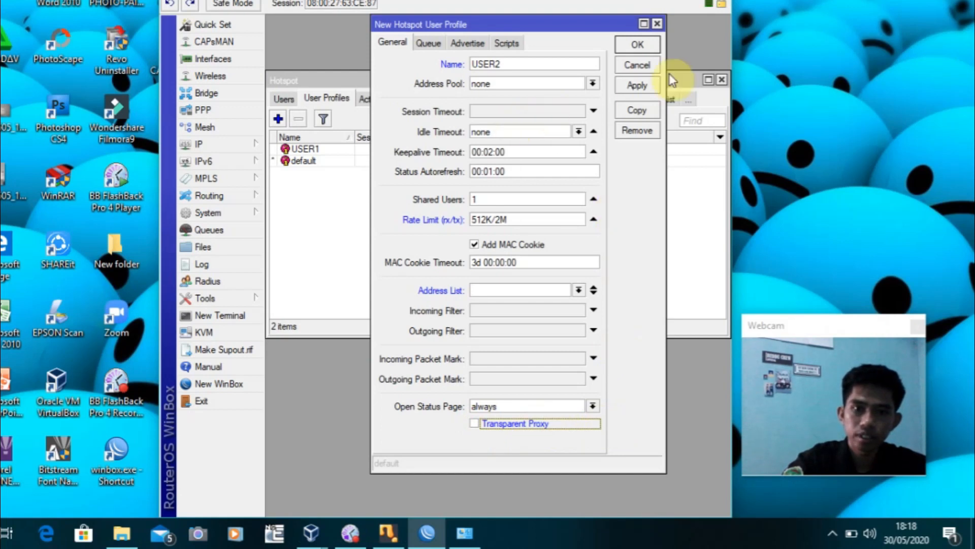
pyautogui.click(645, 90)
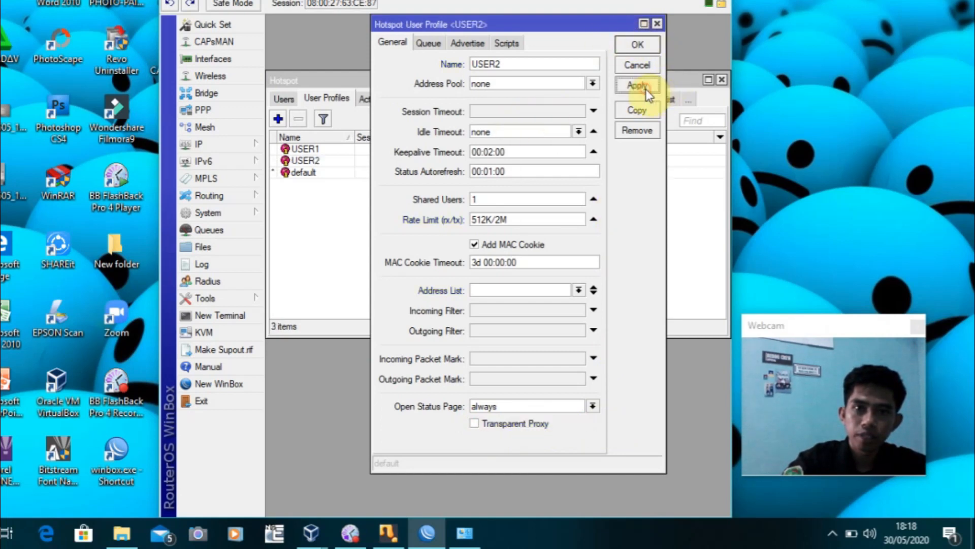
pyautogui.click(636, 43)
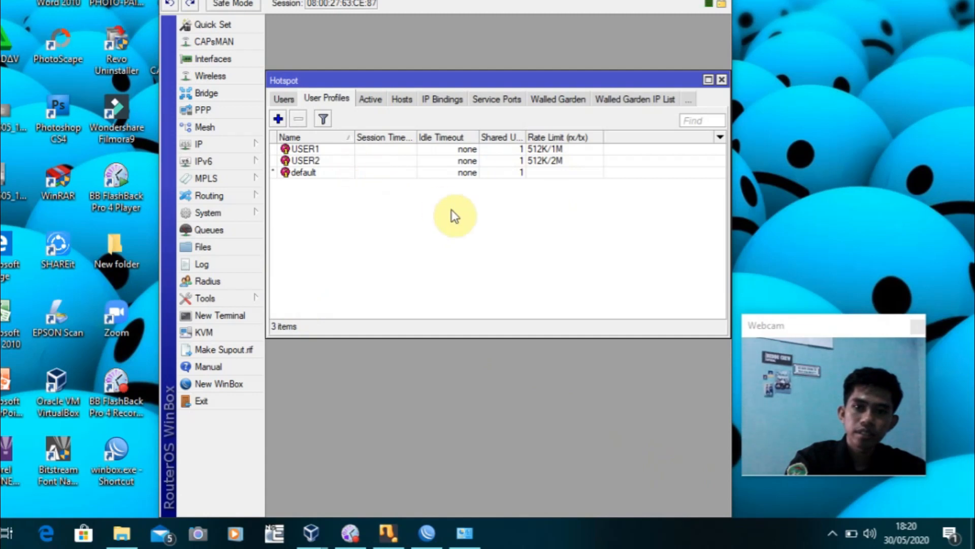
# Add hotspot user USER1 on profile USER1 and set its password
pyautogui.click(285, 98)
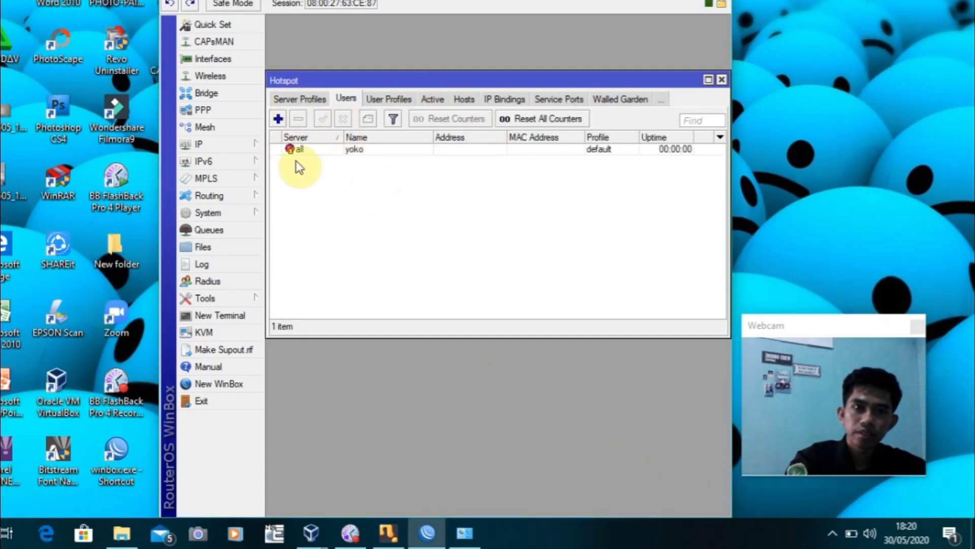
pyautogui.click(279, 118)
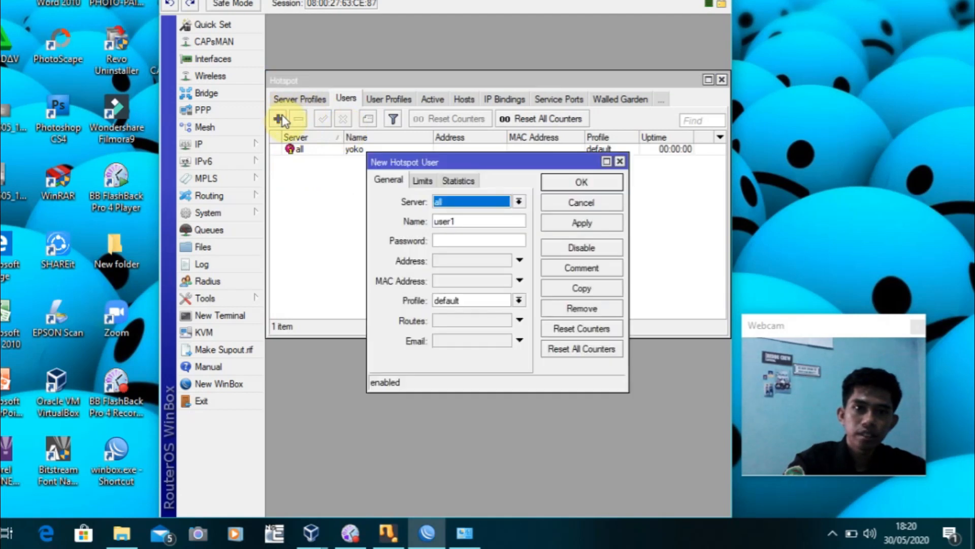
pyautogui.doubleClick(488, 222)
pyautogui.write('USER1')
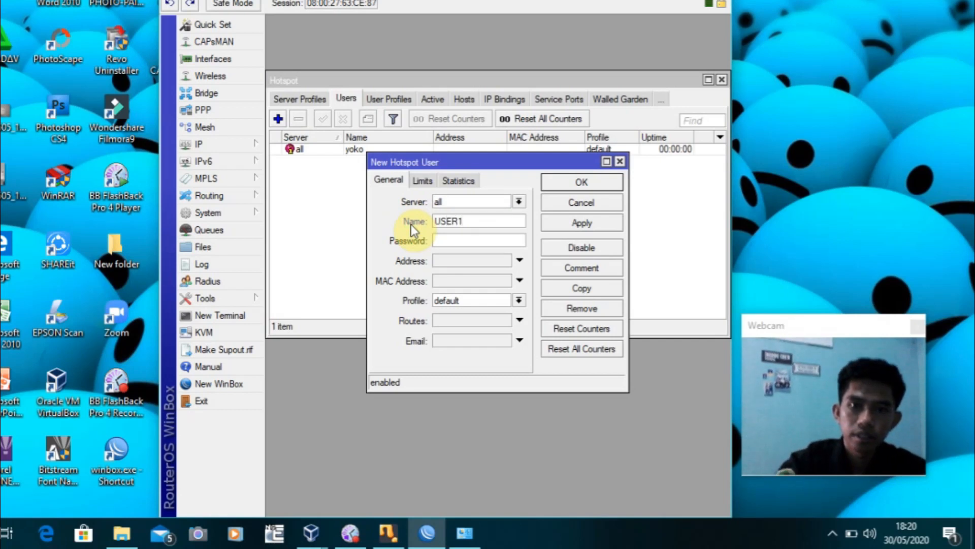
pyautogui.click(518, 300)
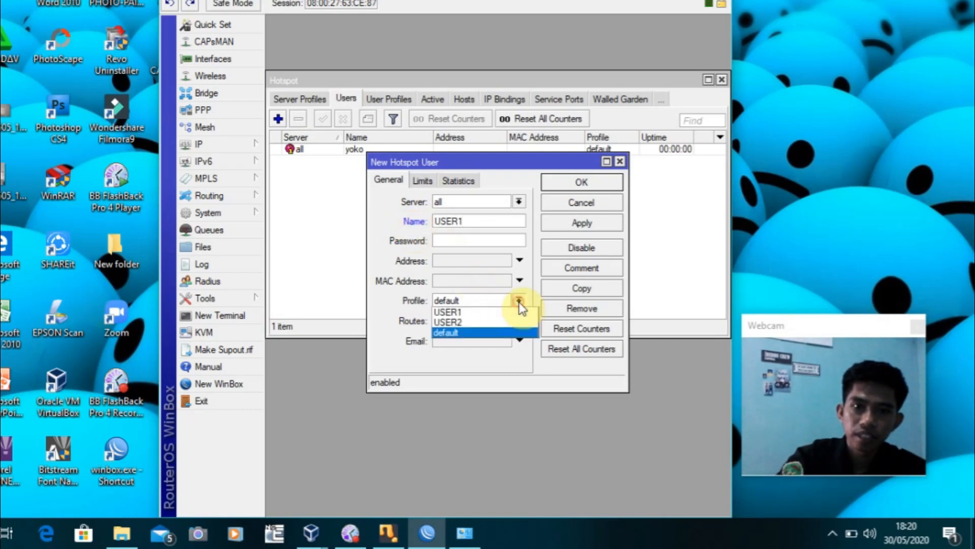
pyautogui.click(470, 312)
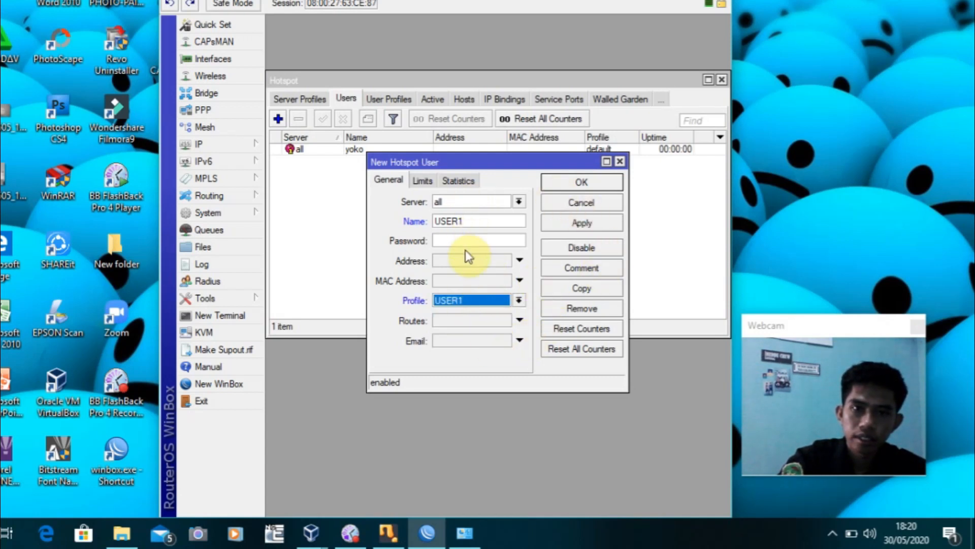
pyautogui.click(474, 238)
pyautogui.write('1')
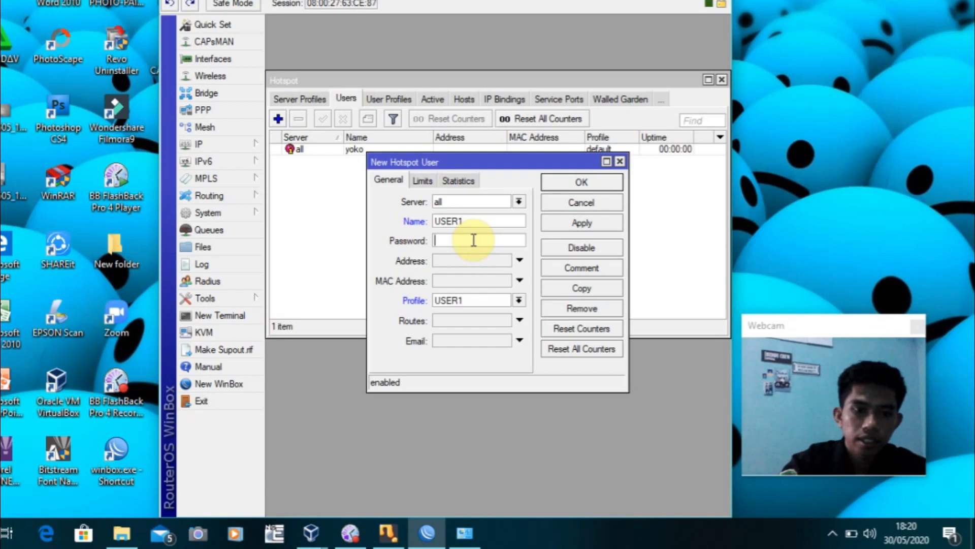
pyautogui.write('23')
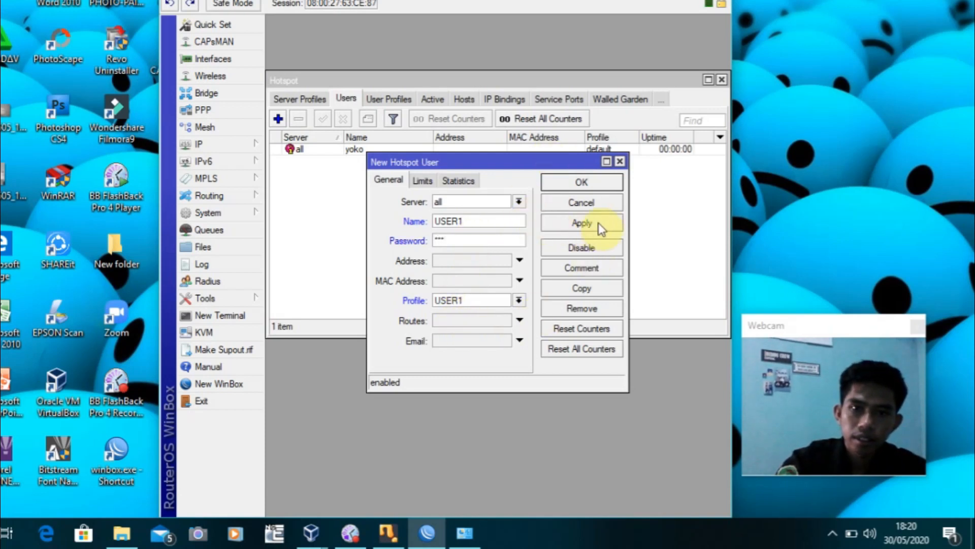
# Give USER1 a Limit Uptime of 00:30:00 and save the user
pyautogui.click(425, 181)
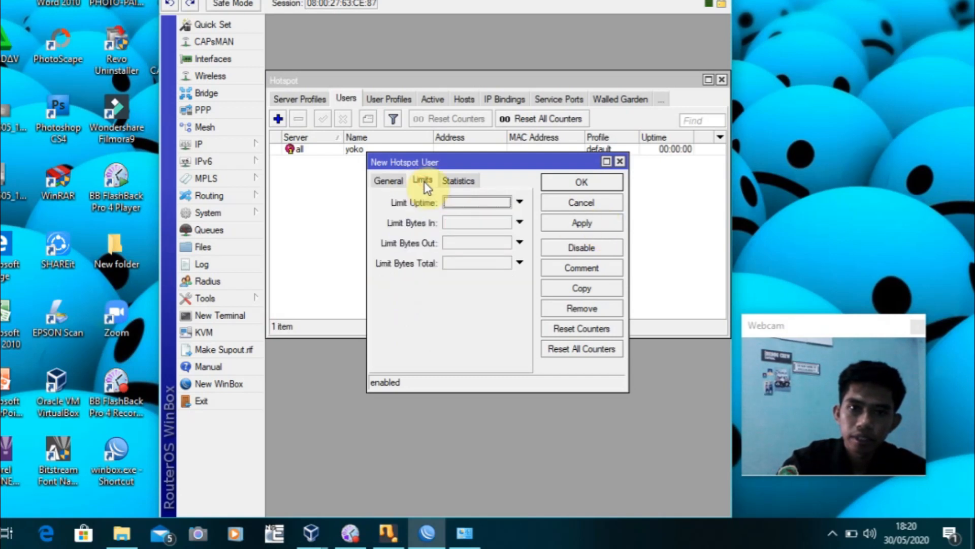
pyautogui.click(468, 202)
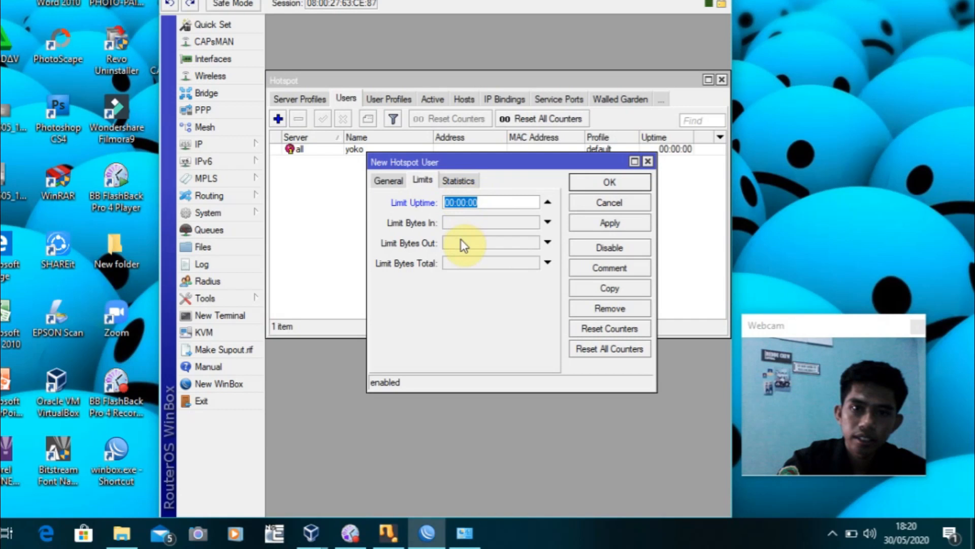
pyautogui.click(462, 204)
pyautogui.press('BackSpace')
pyautogui.write('3')
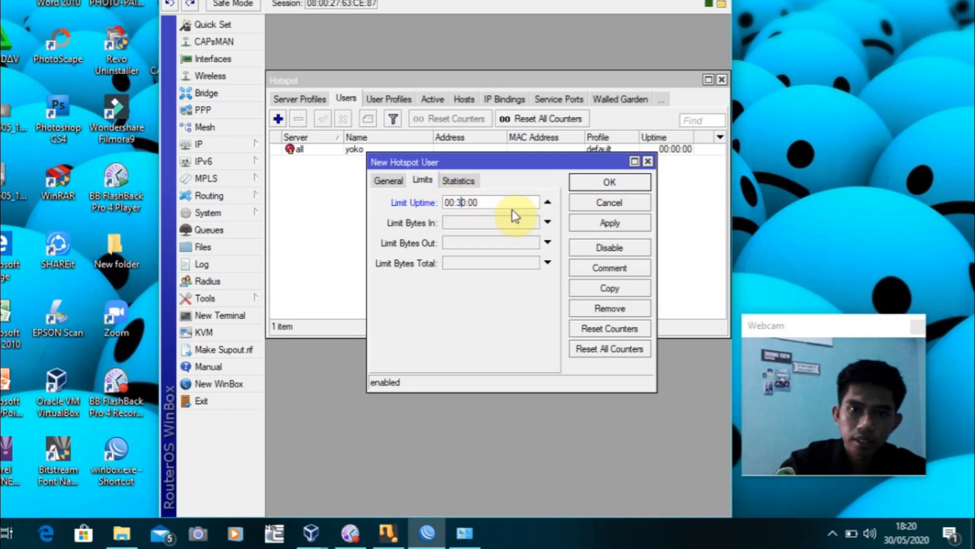
pyautogui.click(608, 186)
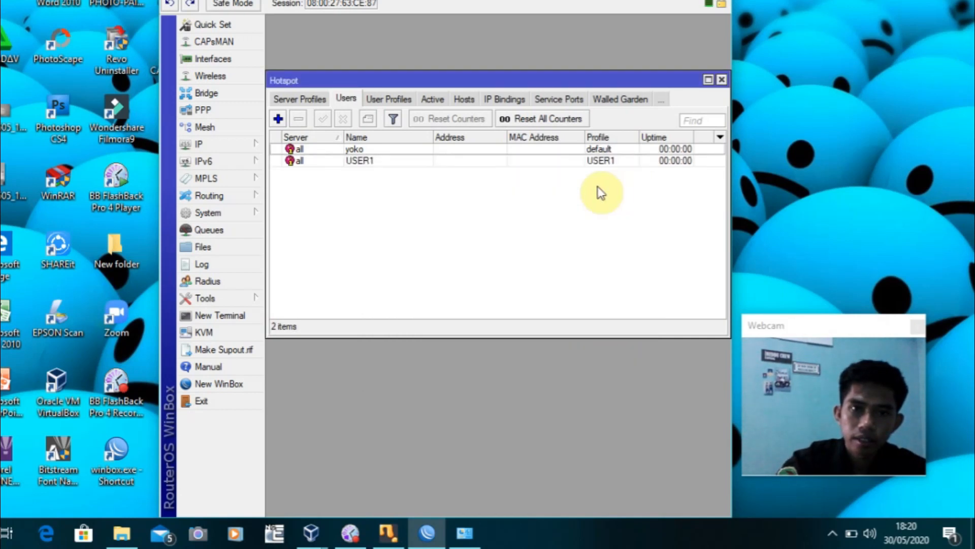
# Add a new hotspot user named USER2 and set its password
pyautogui.click(279, 118)
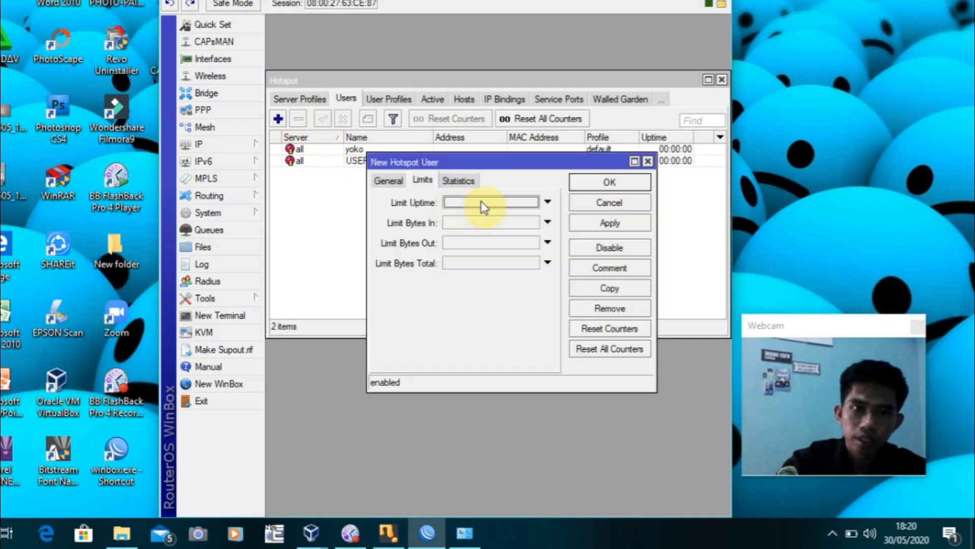
pyautogui.click(392, 180)
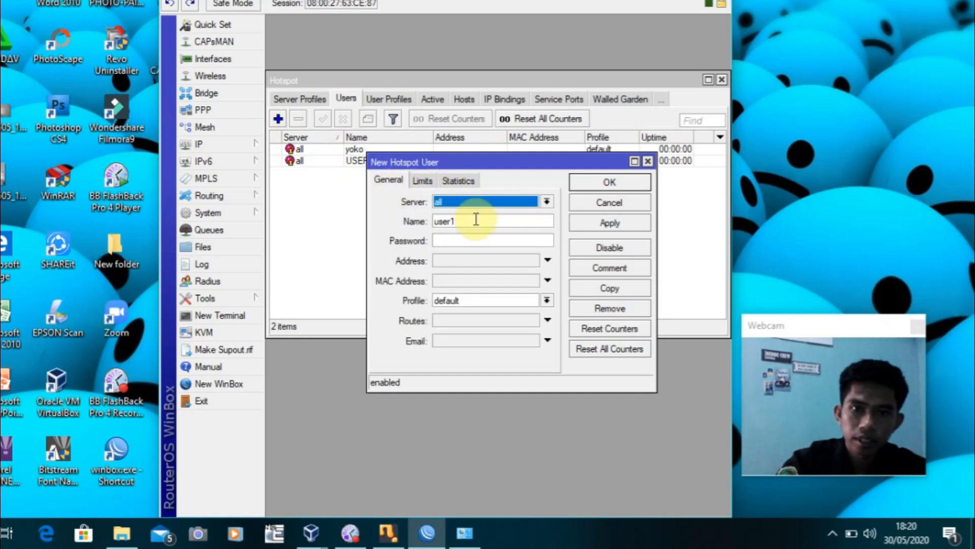
pyautogui.click(476, 219)
pyautogui.press('BackSpace')
pyautogui.press('BackSpace')
pyautogui.press('BackSpace')
pyautogui.press('BackSpace')
pyautogui.press('BackSpace')
pyautogui.write('USER')
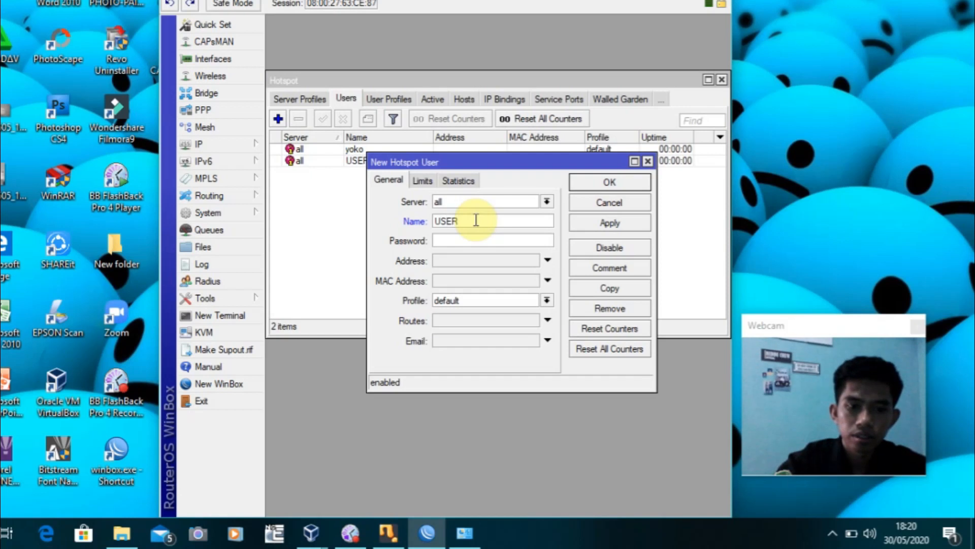
pyautogui.write('2')
pyautogui.click(476, 238)
pyautogui.write('***')
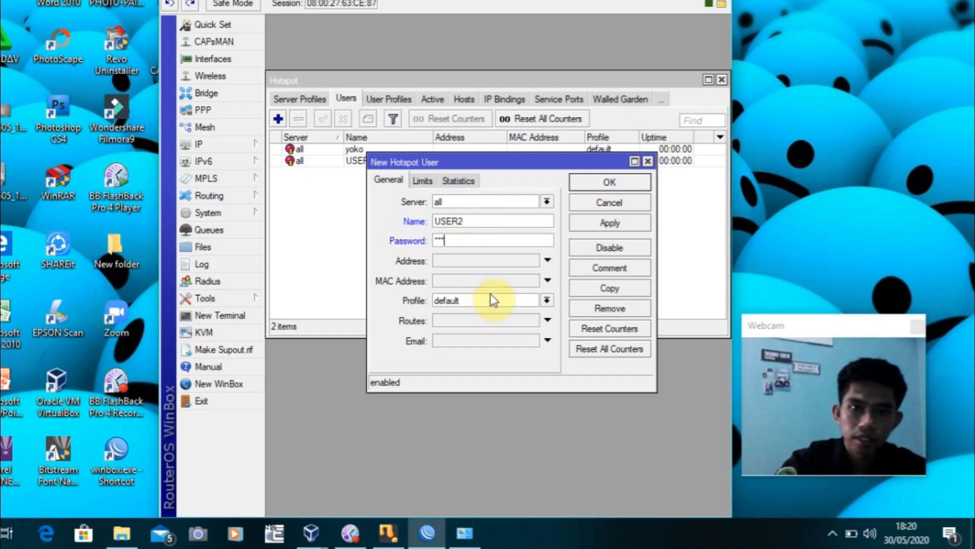
pyautogui.click(493, 261)
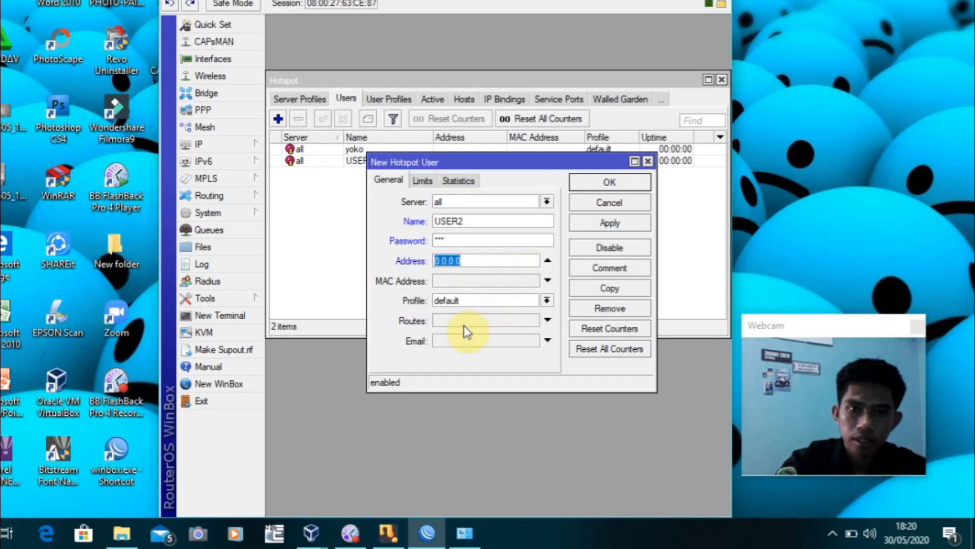
# Assign profile USER2, save the user, and close the Hotspot window
pyautogui.click(546, 301)
pyautogui.click(480, 322)
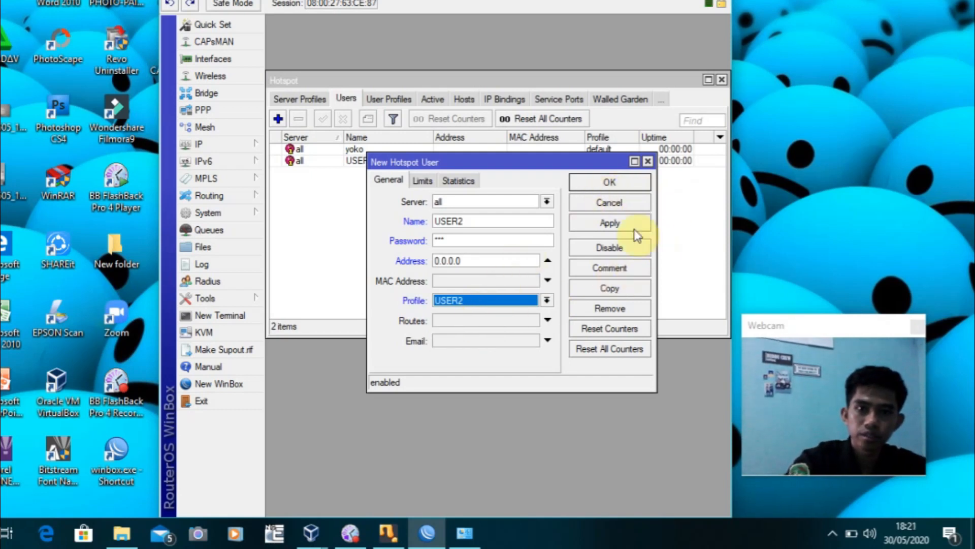
pyautogui.click(611, 183)
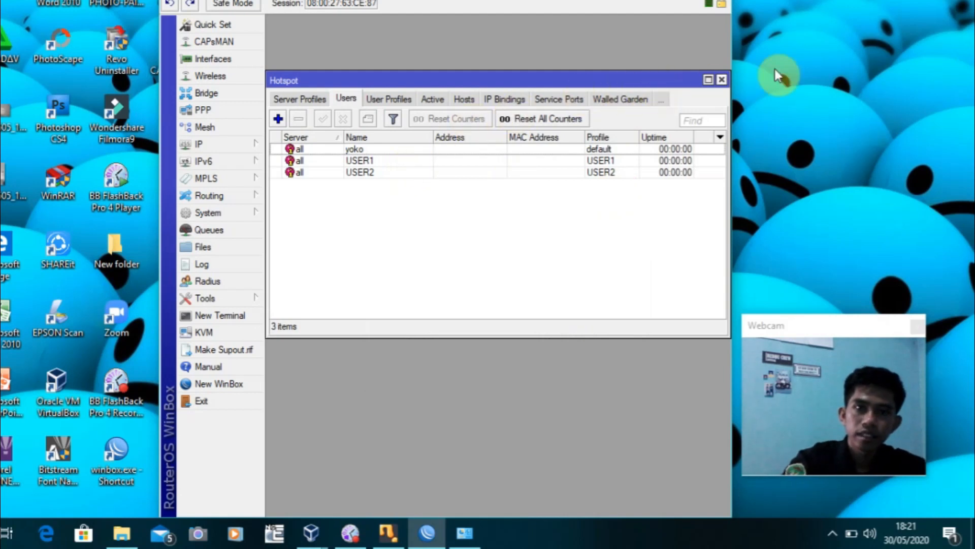
pyautogui.click(722, 81)
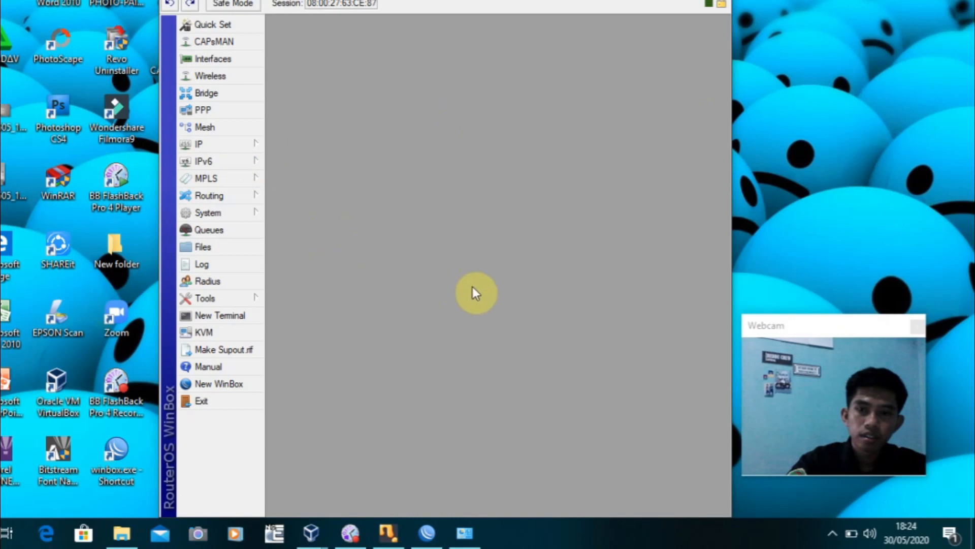
pyautogui.click(257, 143)
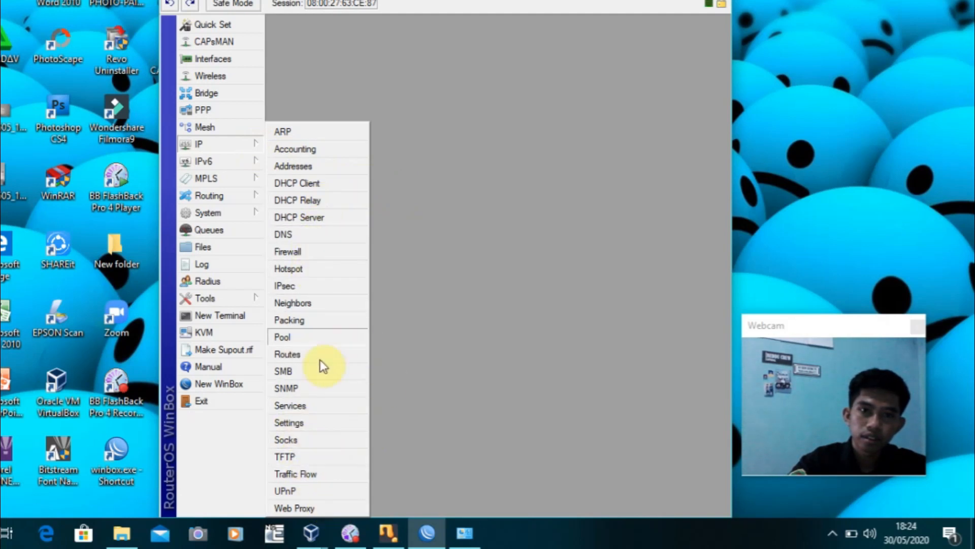
# Enable the web proxy, set Cache Administrator to the admin's e-mail, and tick Cache On Disk
pyautogui.click(304, 509)
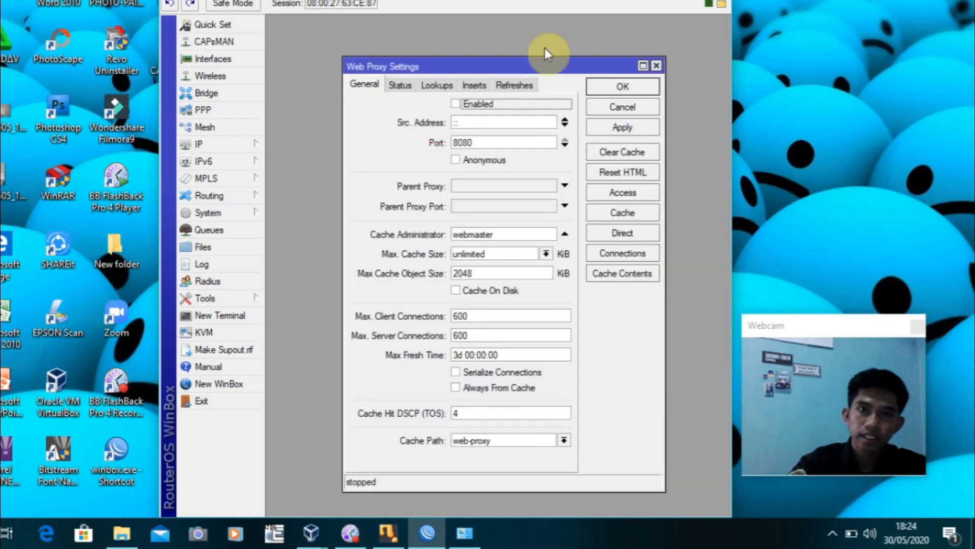
pyautogui.moveTo(490, 66); pyautogui.dragTo(452, 41)
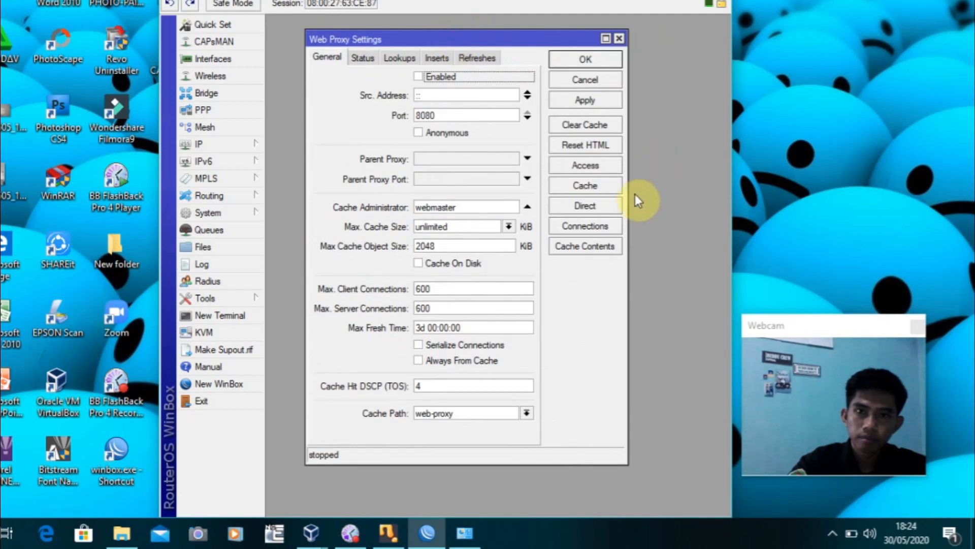
pyautogui.moveTo(628, 192); pyautogui.dragTo(694, 194)
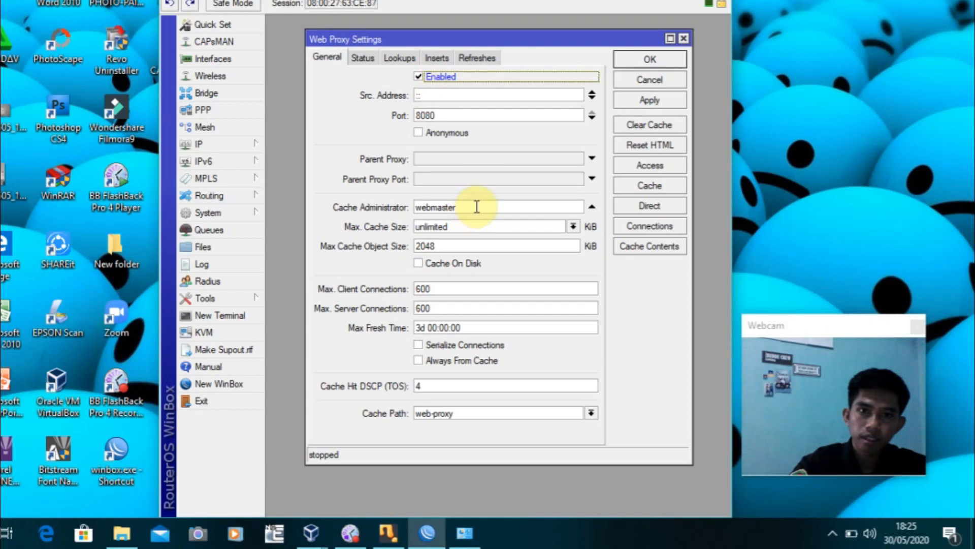
pyautogui.moveTo(477, 207); pyautogui.dragTo(419, 206)
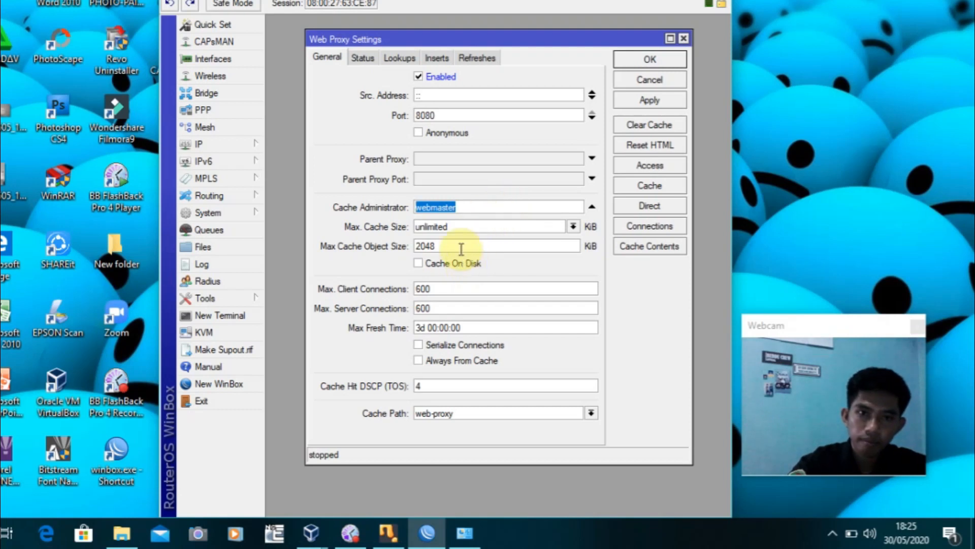
pyautogui.write('YONO')
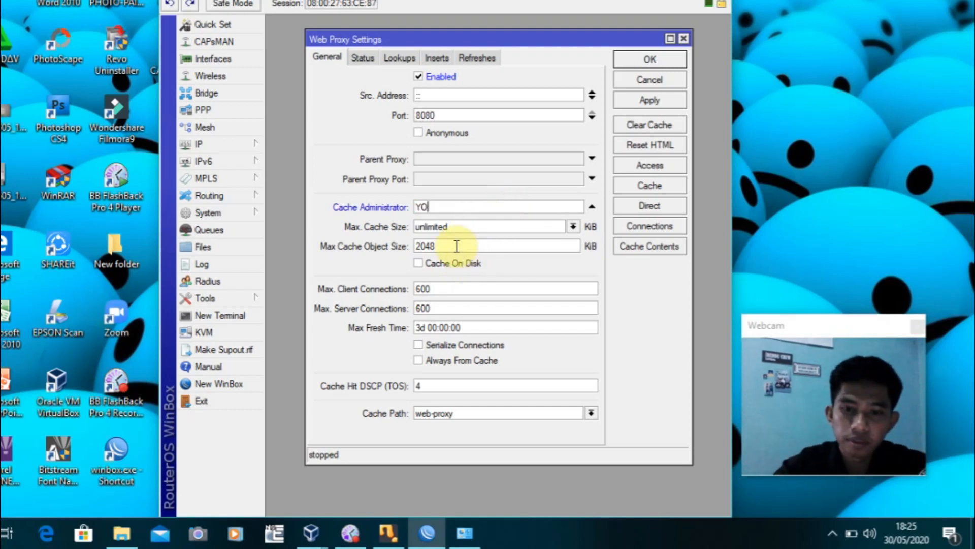
pyautogui.press('BackSpace')
pyautogui.press('BackSpace')
pyautogui.press('BackSpace')
pyautogui.press('BackSpace')
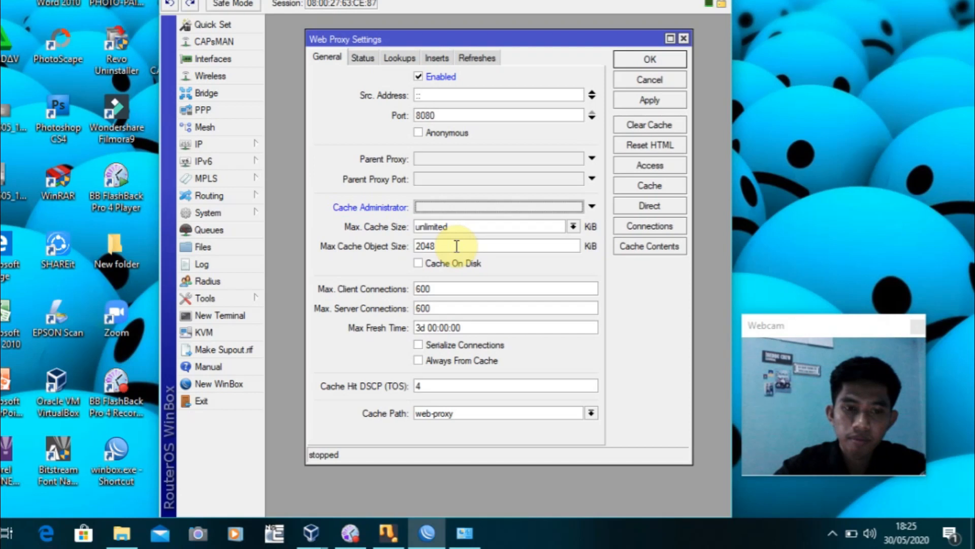
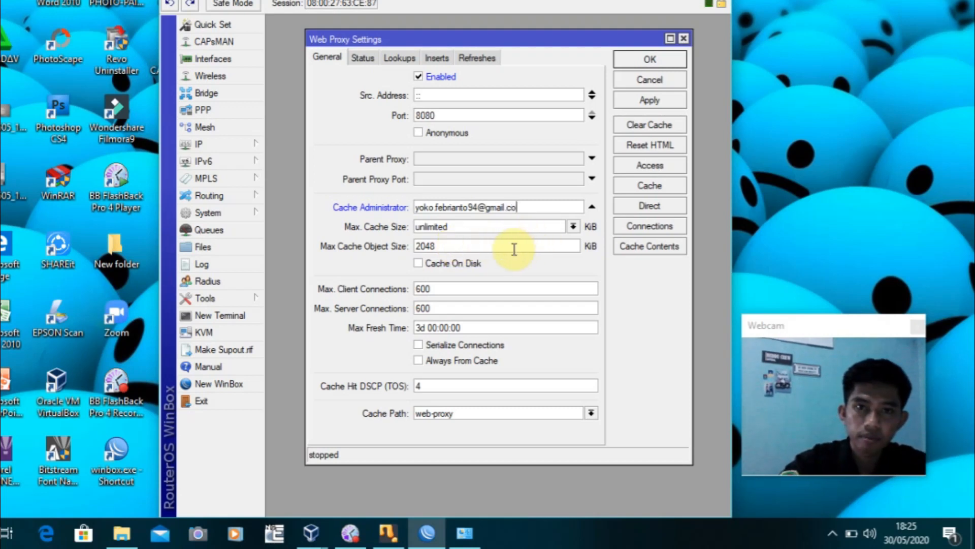
pyautogui.click(420, 264)
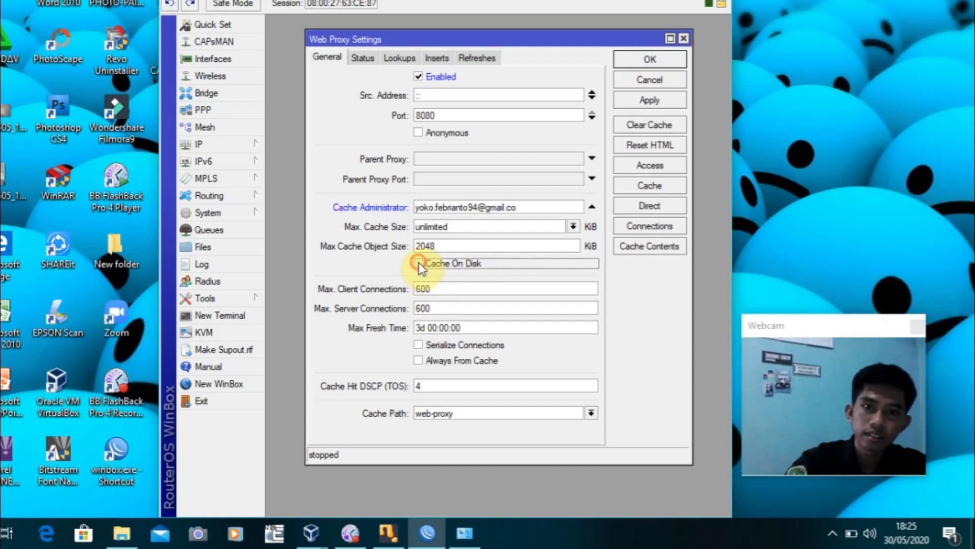
pyautogui.click(654, 170)
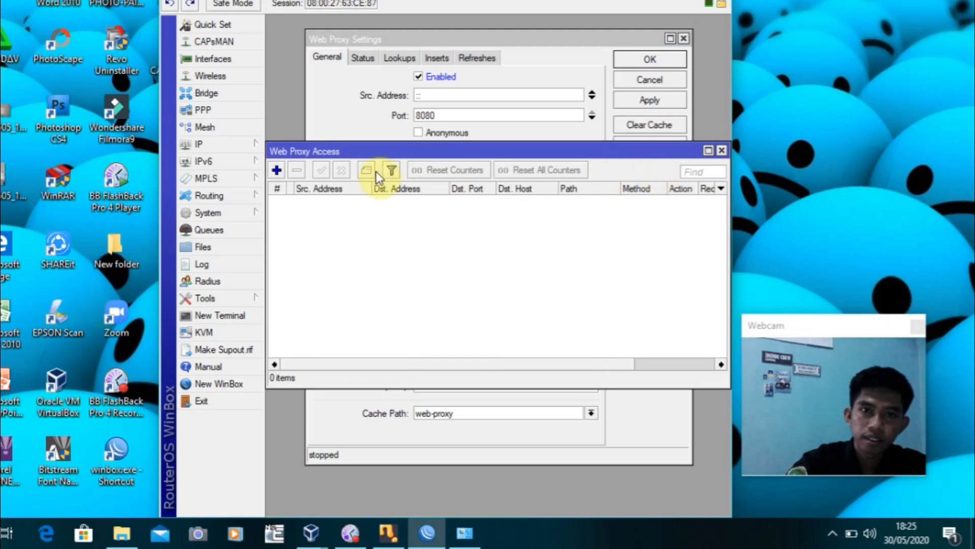
pyautogui.moveTo(464, 151)
pyautogui.mouseDown()
pyautogui.moveTo(491, 150)
pyautogui.moveTo(469, 148)
pyautogui.mouseUp()
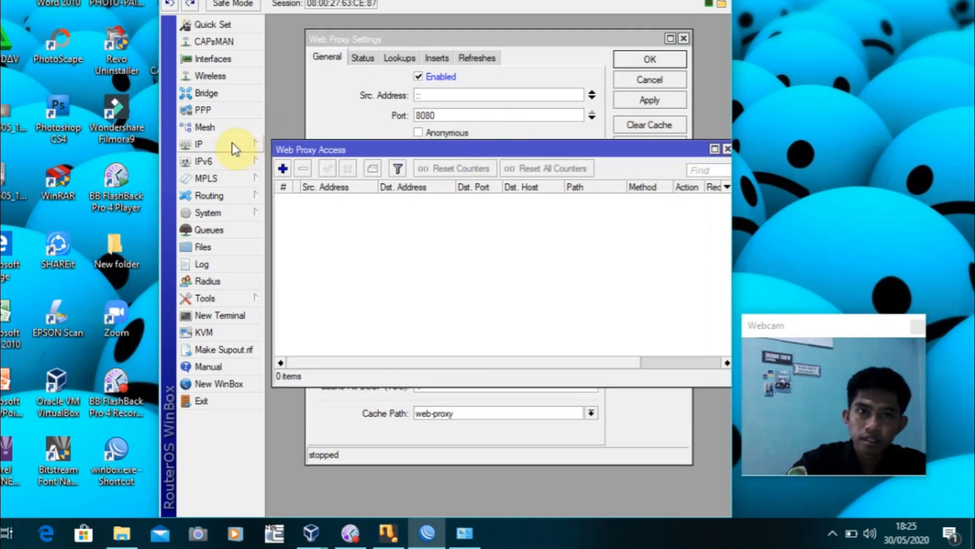
pyautogui.moveTo(156, 145); pyautogui.dragTo(95, 146)
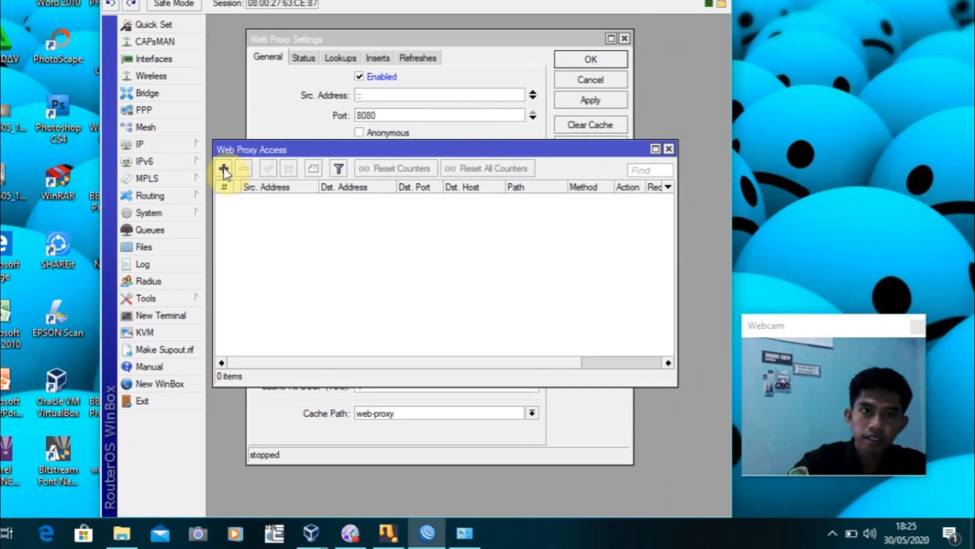
pyautogui.click(223, 167)
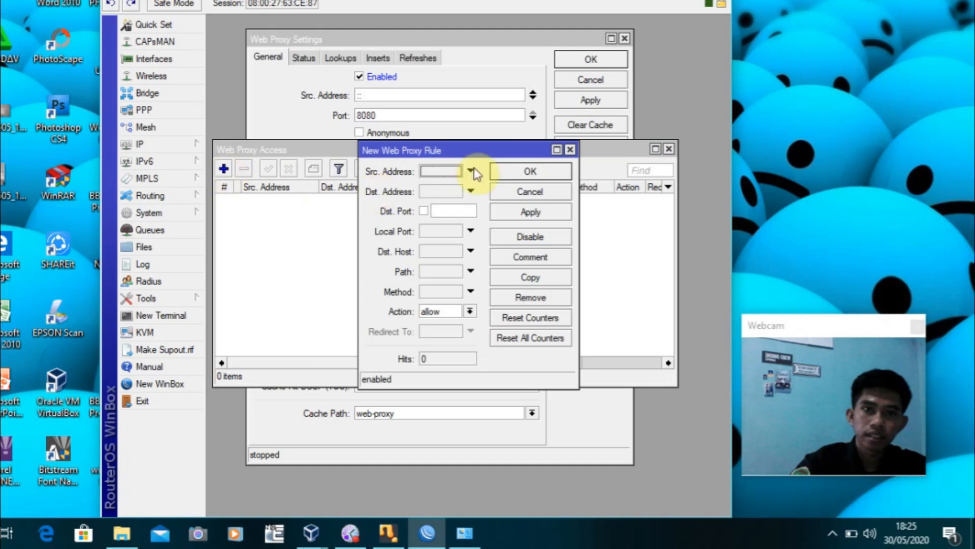
pyautogui.click(450, 212)
pyautogui.write('80')
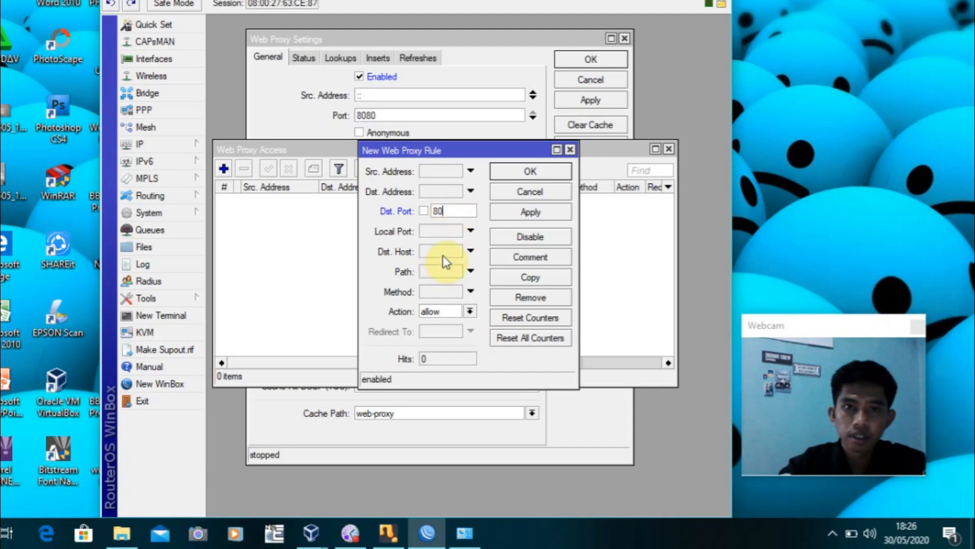
pyautogui.click(443, 251)
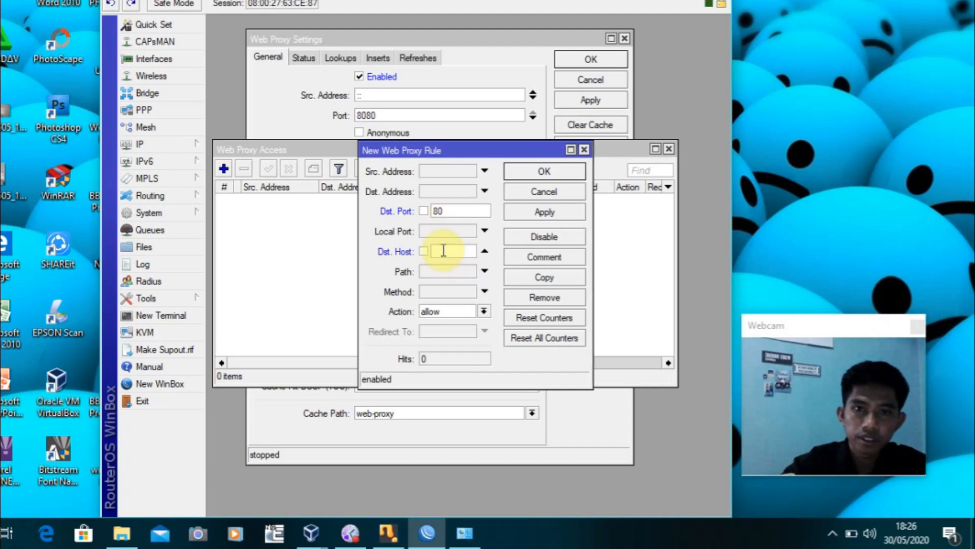
pyautogui.write('www')
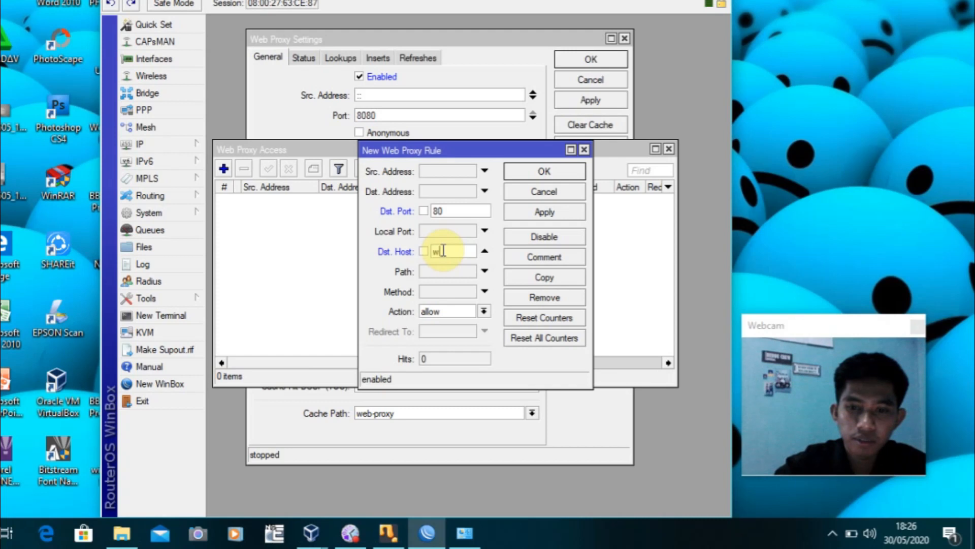
pyautogui.write('.kom')
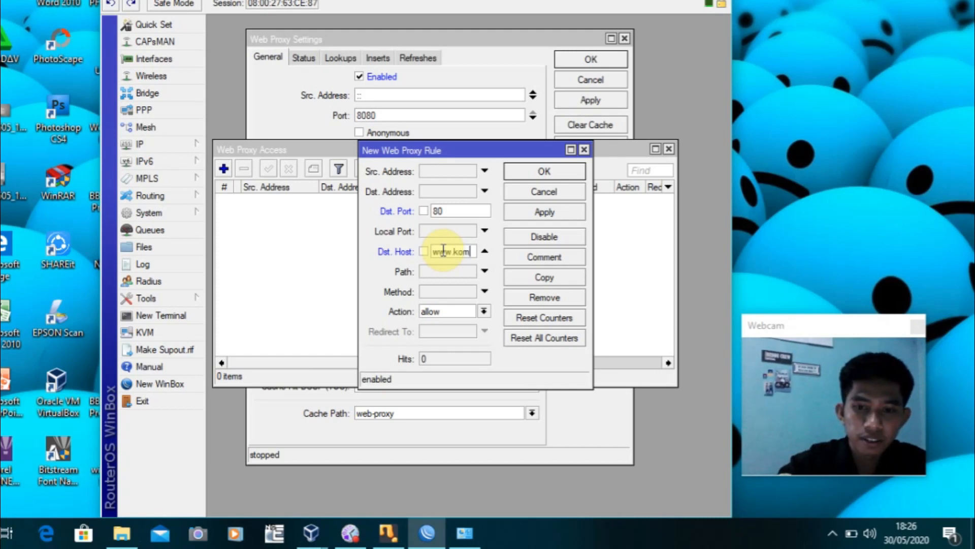
pyautogui.write('pasi')
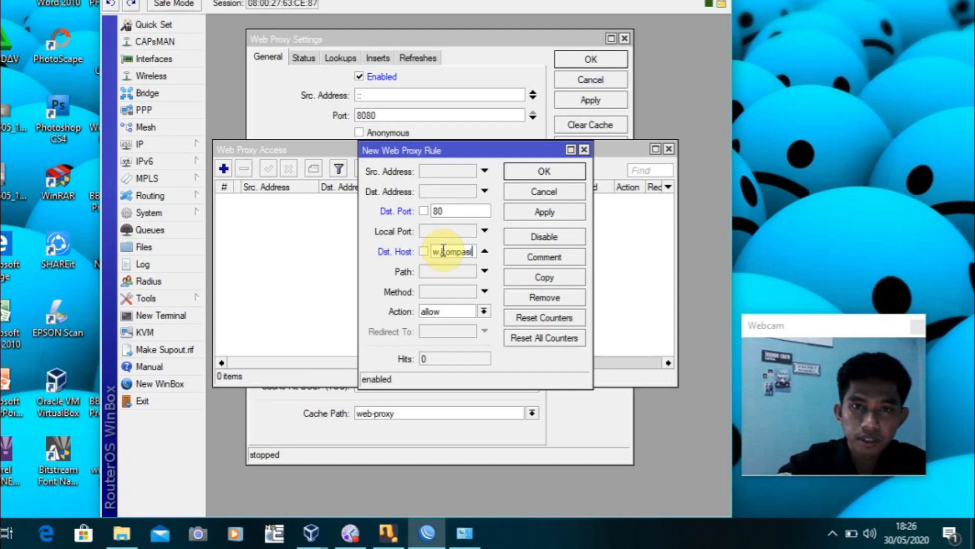
pyautogui.write('ana.com')
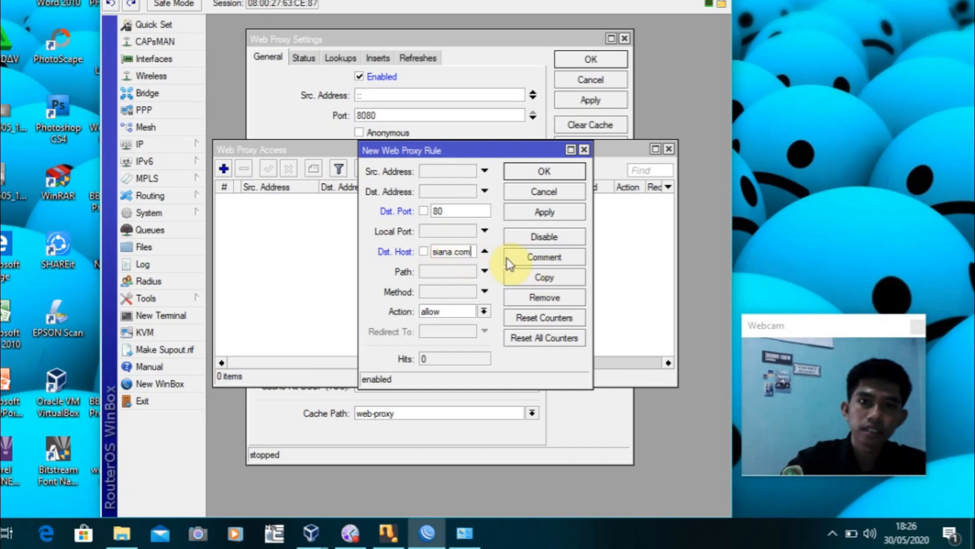
# Set the rule's action to deny, save it, and close the Access list
pyautogui.click(485, 311)
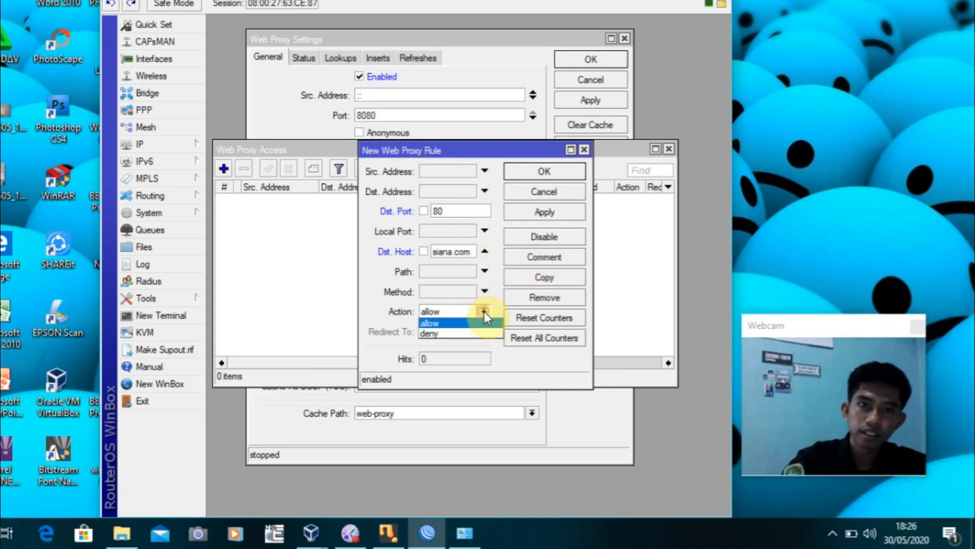
pyautogui.click(463, 331)
pyautogui.moveTo(360, 258); pyautogui.dragTo(297, 257)
pyautogui.click(535, 212)
pyautogui.click(556, 171)
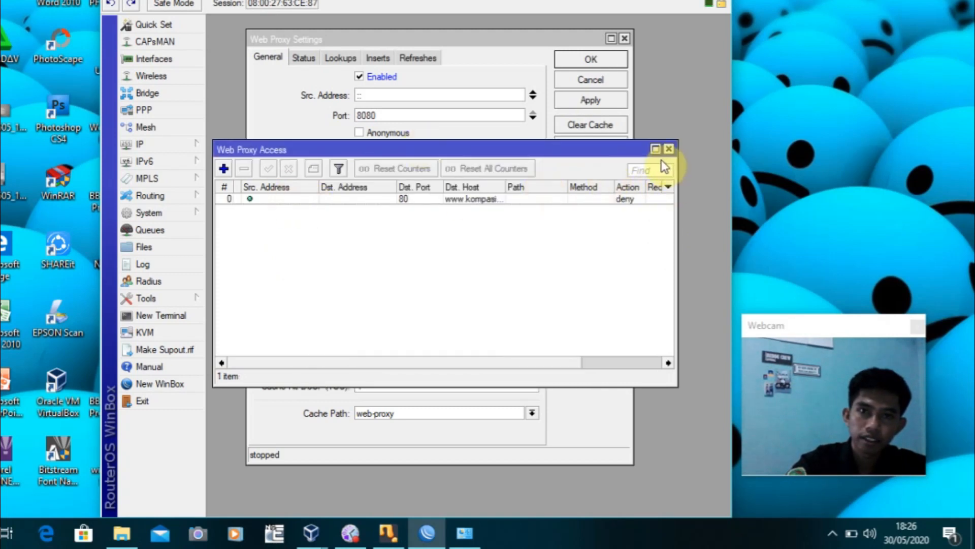
pyautogui.click(669, 149)
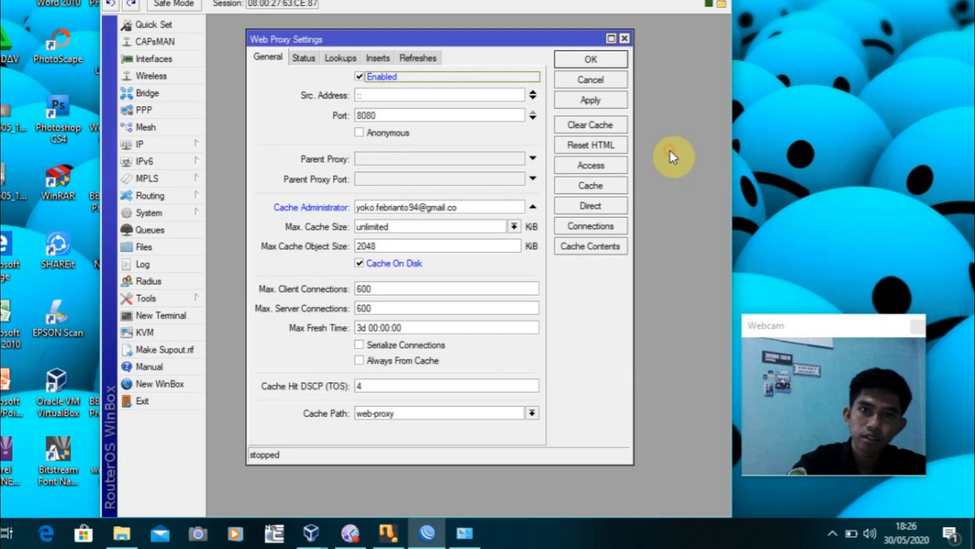
# Close the web proxy settings and start a new rule in the Firewall NAT list
pyautogui.click(606, 62)
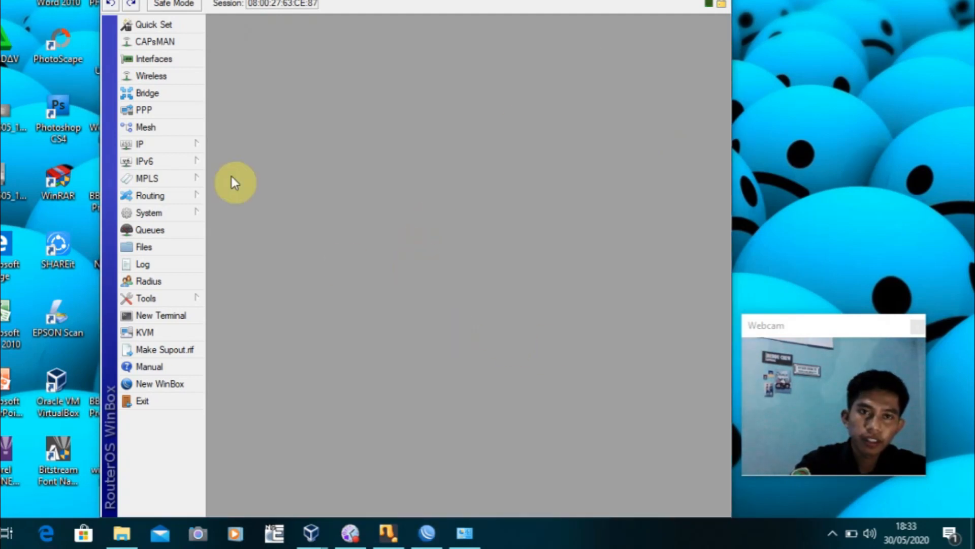
pyautogui.click(197, 147)
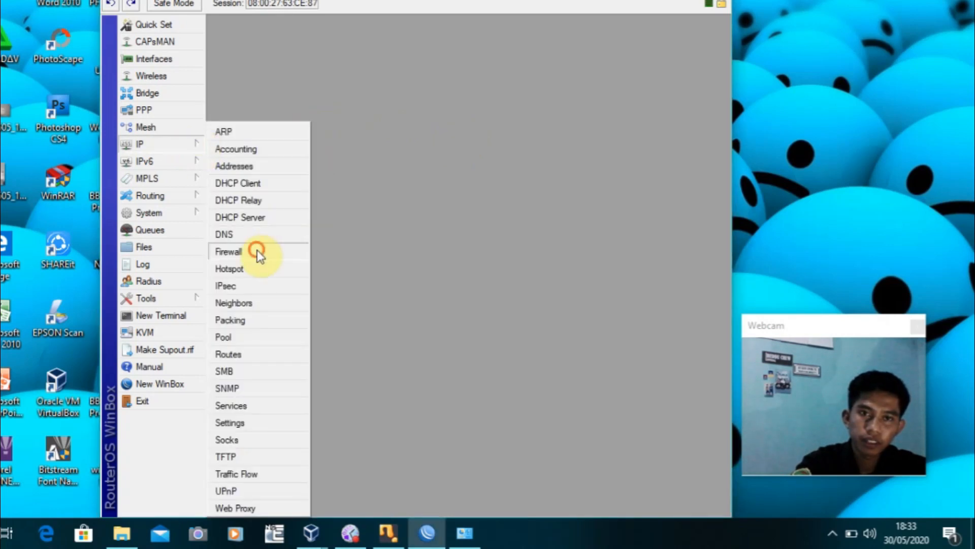
pyautogui.click(229, 251)
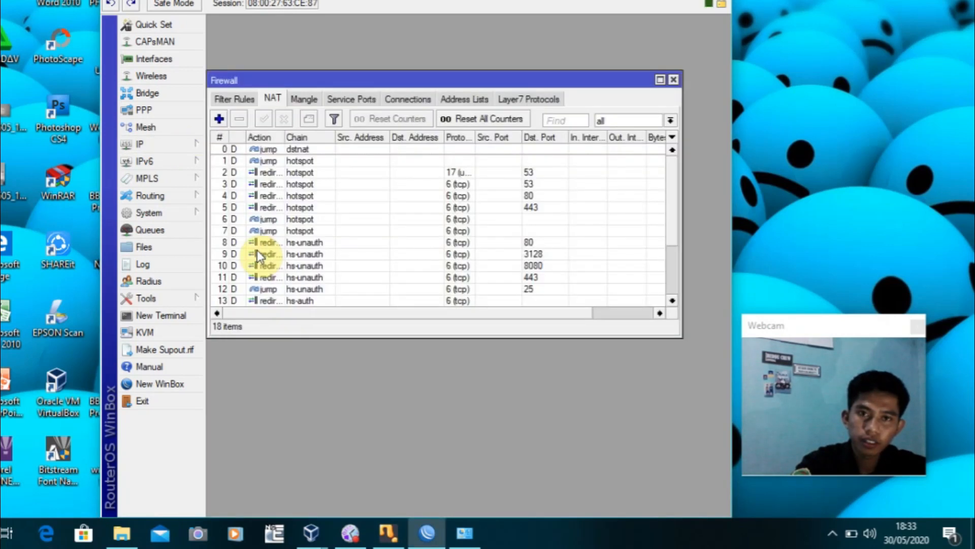
pyautogui.click(221, 116)
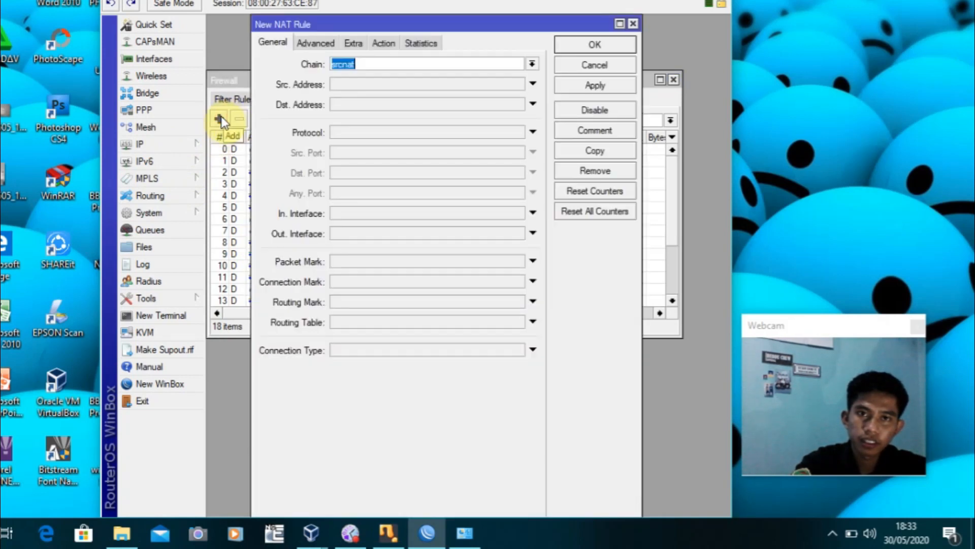
pyautogui.moveTo(499, 26); pyautogui.dragTo(492, 131)
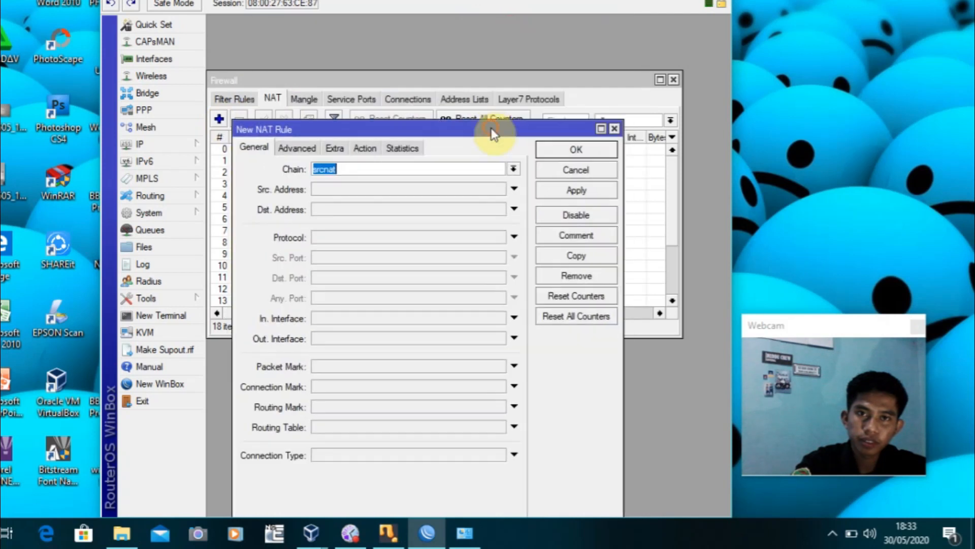
pyautogui.click(440, 77)
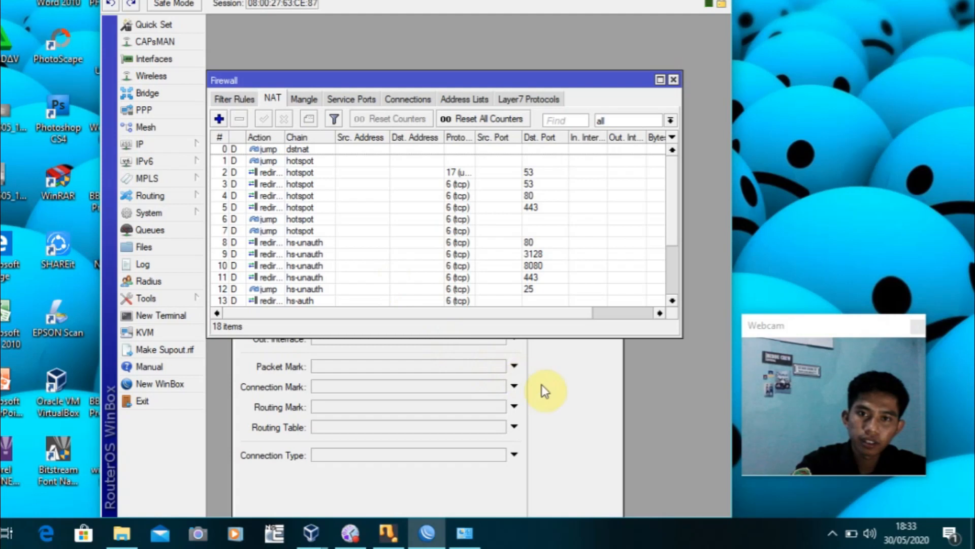
pyautogui.click(577, 386)
pyautogui.moveTo(490, 129); pyautogui.dragTo(496, 35)
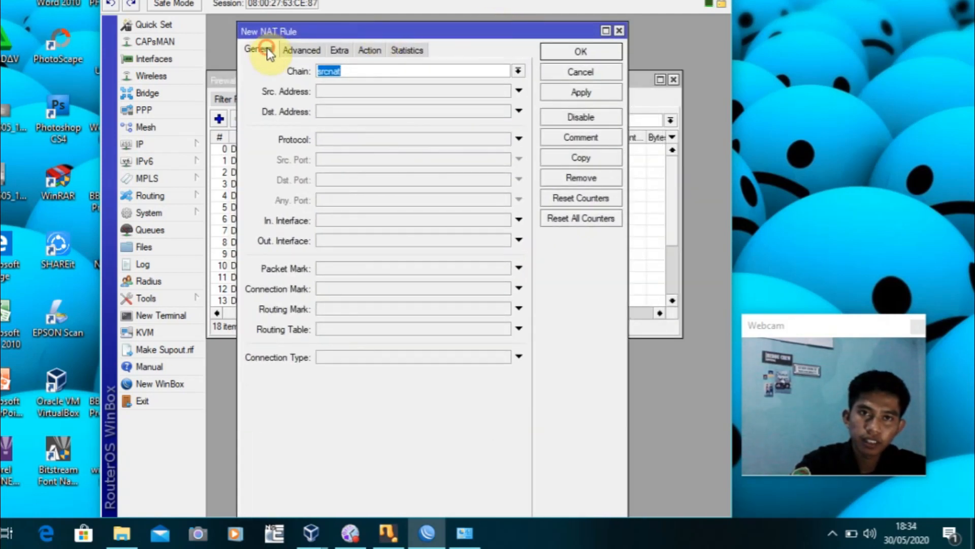
# Set the rule to chain dstnat, protocol tcp, destination ports 80,8080,8000
pyautogui.click(518, 71)
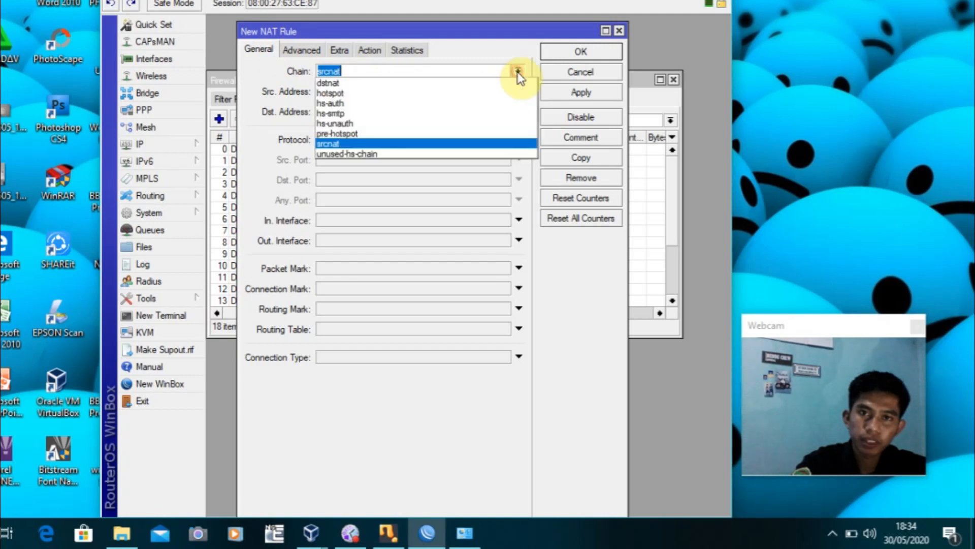
pyautogui.click(396, 87)
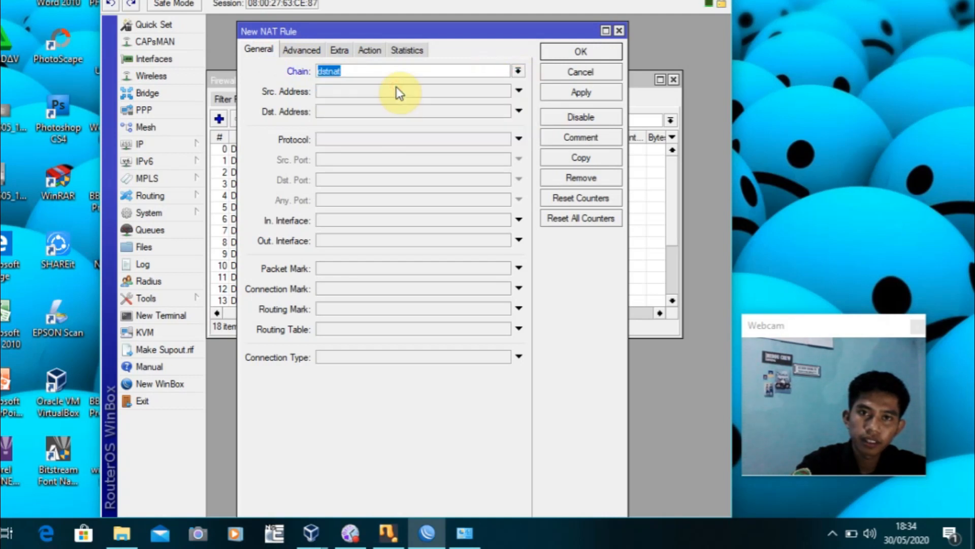
pyautogui.click(329, 142)
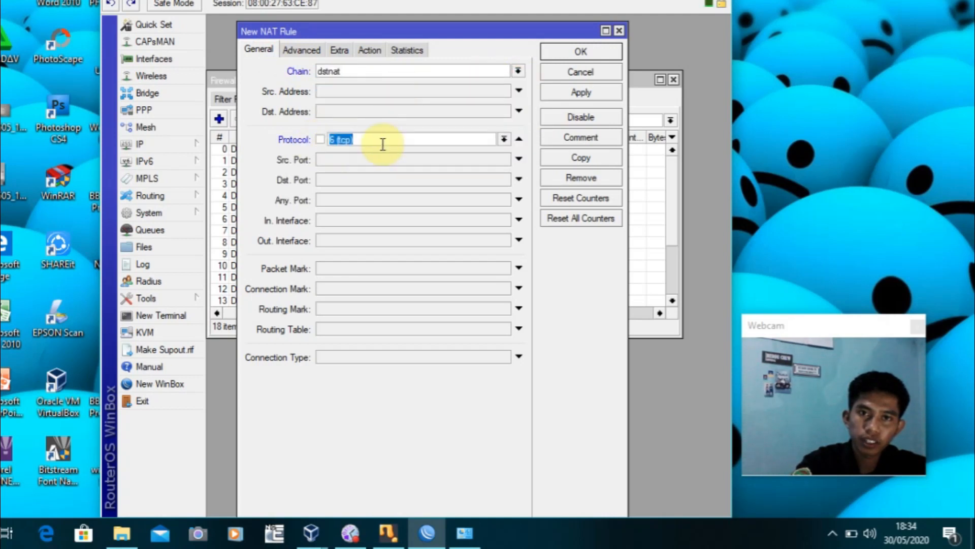
pyautogui.click(339, 180)
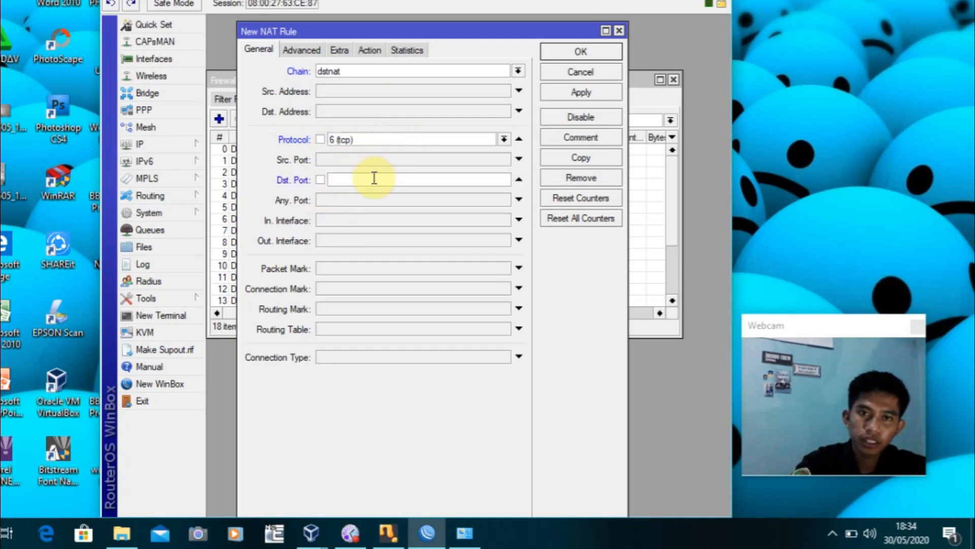
pyautogui.write('80')
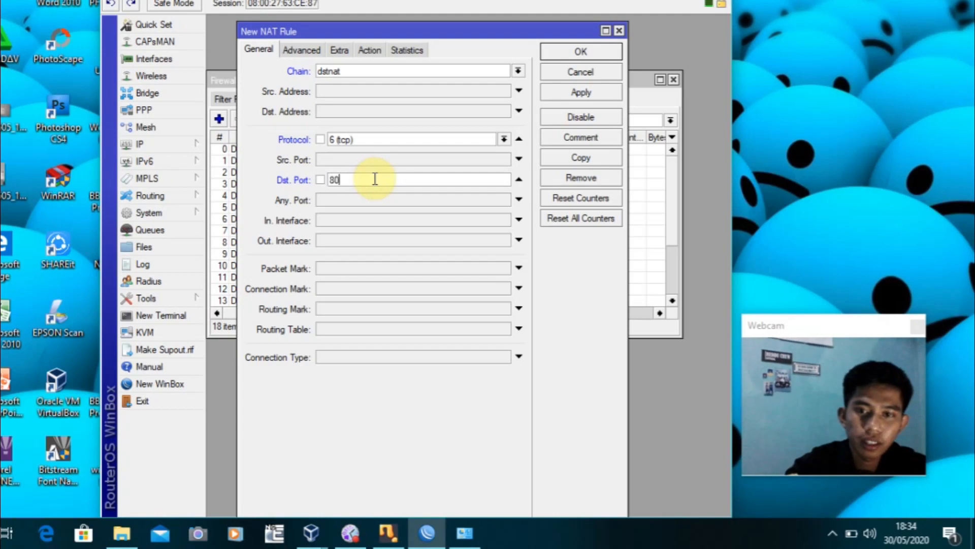
pyautogui.write(',8080,')
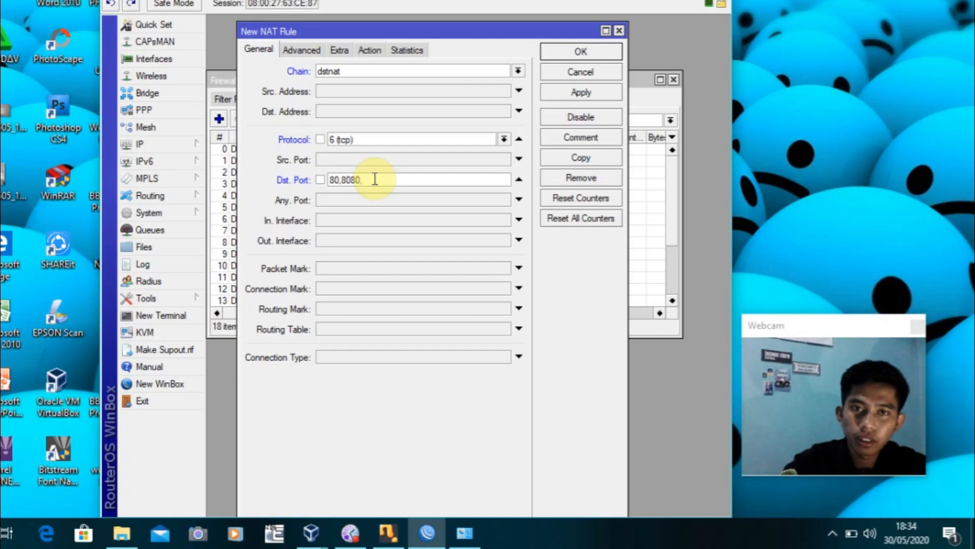
pyautogui.write('8000')
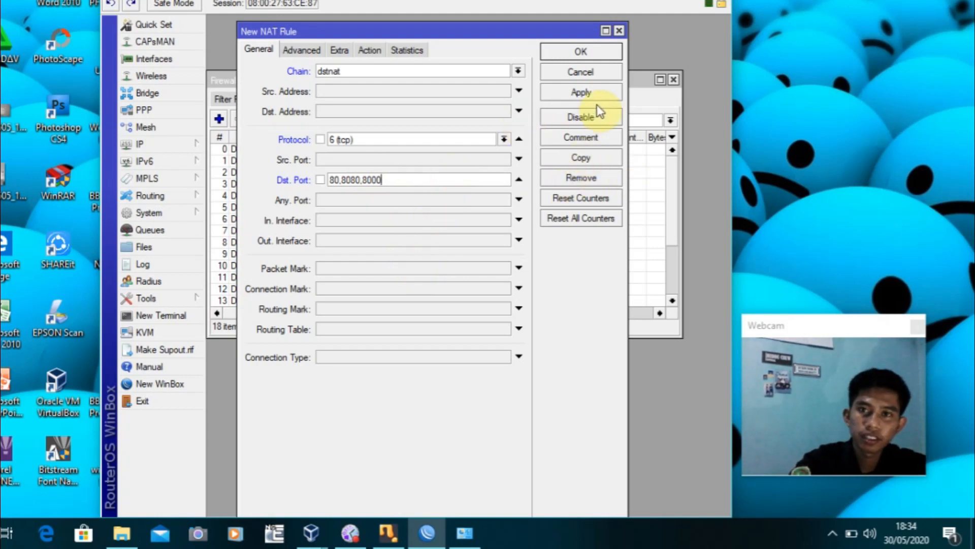
# Make the rule redirect to port 8080, save it, and close the Firewall window
pyautogui.click(370, 51)
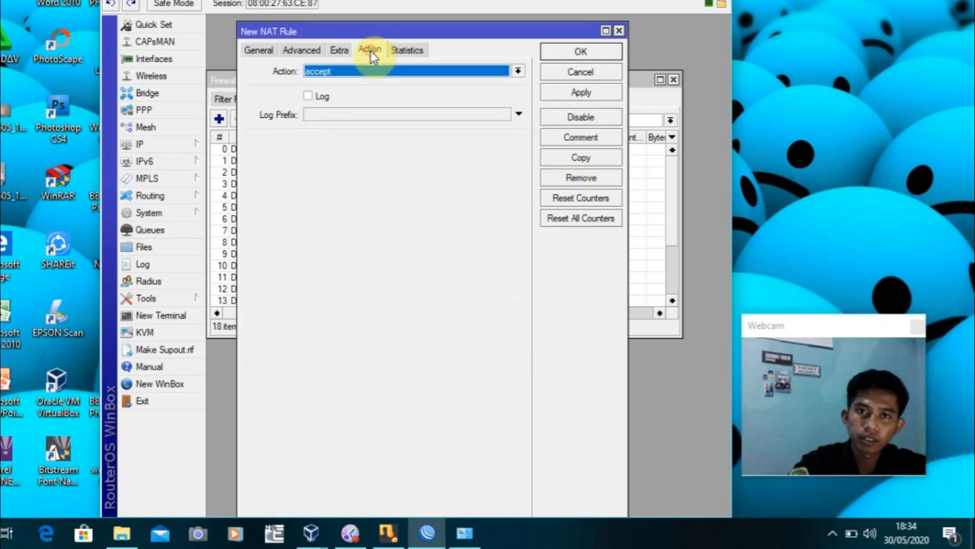
pyautogui.click(521, 69)
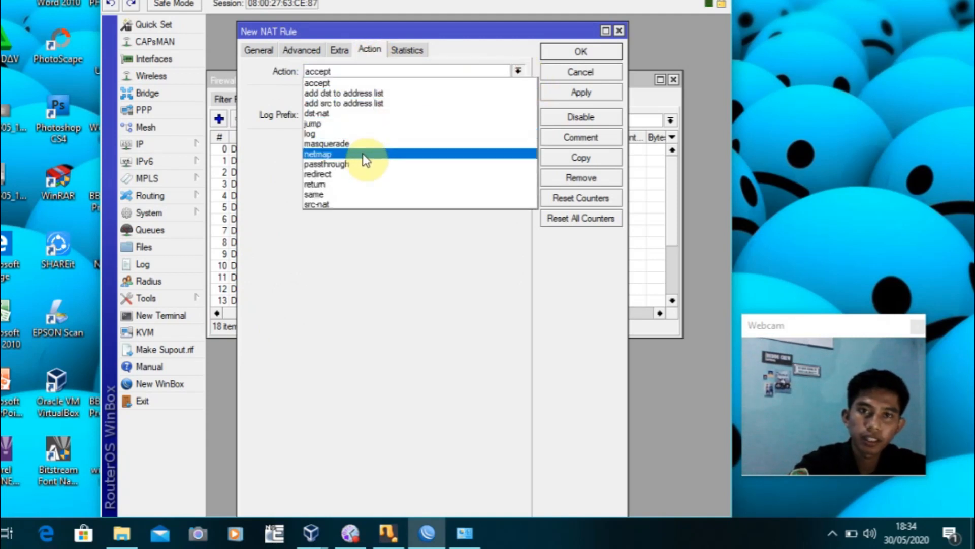
pyautogui.click(365, 174)
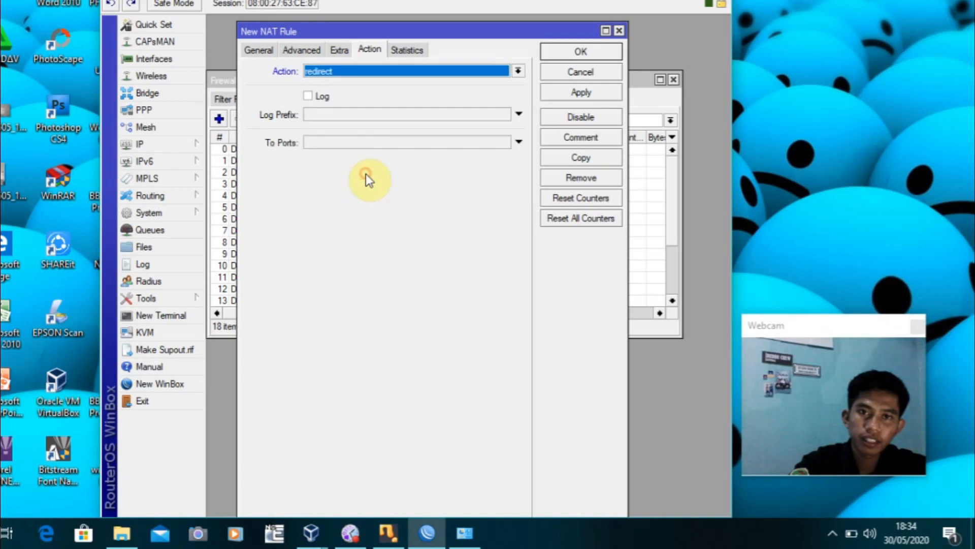
pyautogui.click(413, 142)
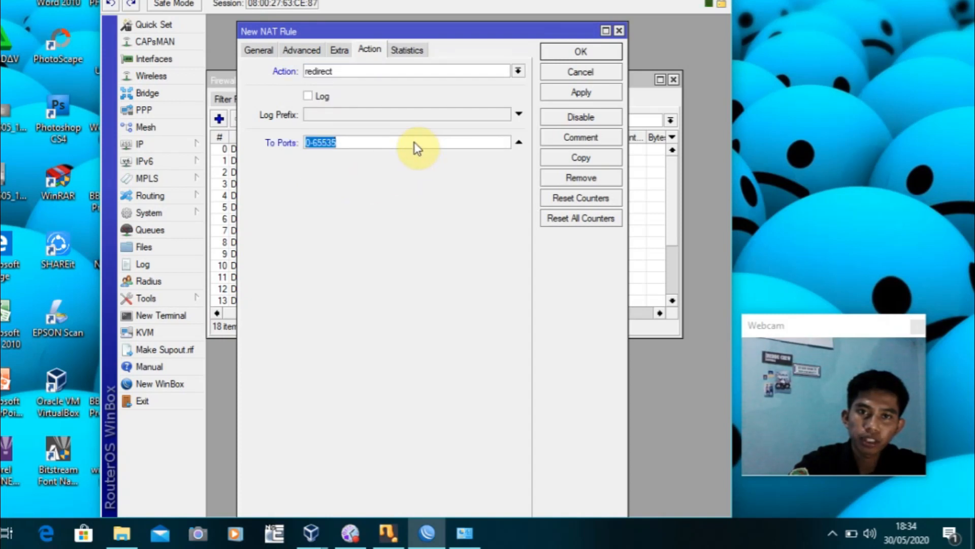
pyautogui.write('8080')
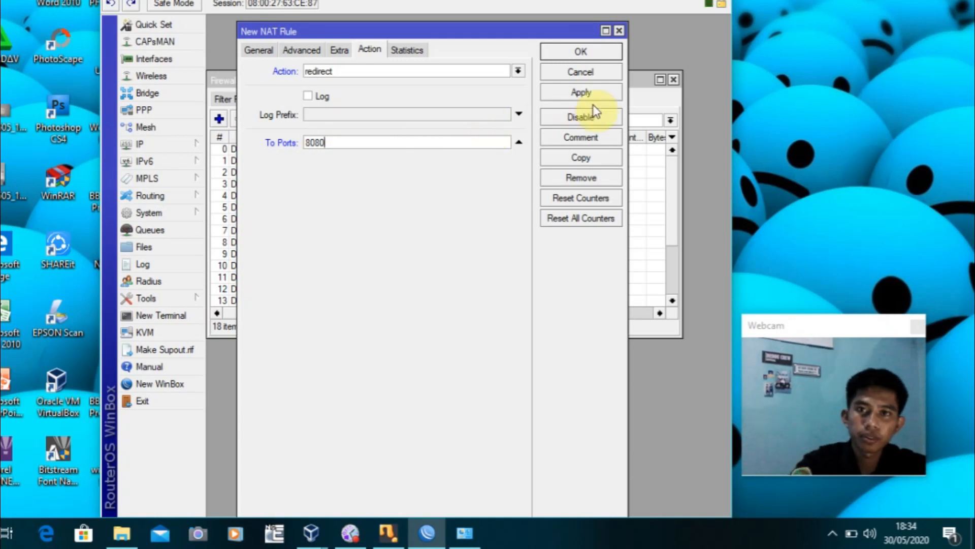
pyautogui.click(579, 94)
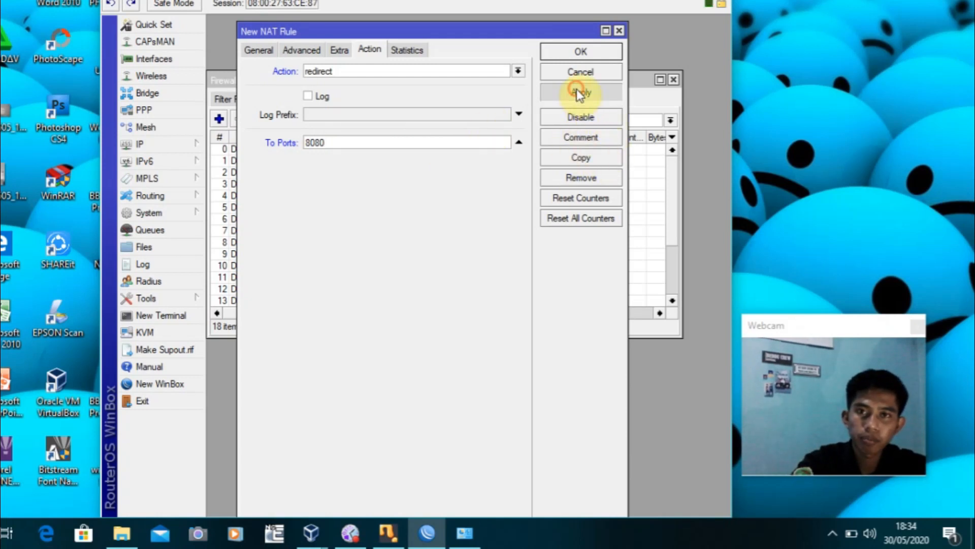
pyautogui.click(572, 53)
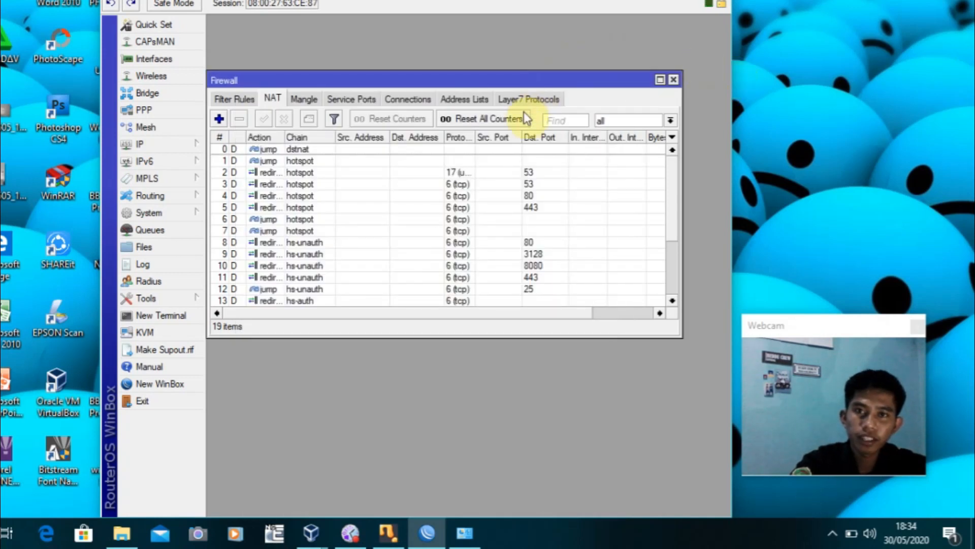
pyautogui.click(674, 81)
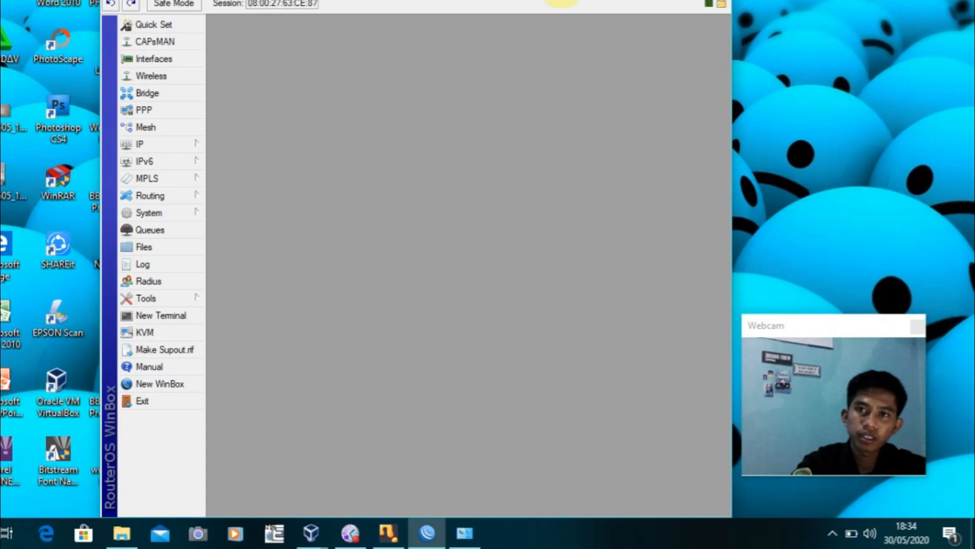
# Minimise WinBox and select the w7 Windows 7 machine in VirtualBox Manager
pyautogui.click(641, 0)
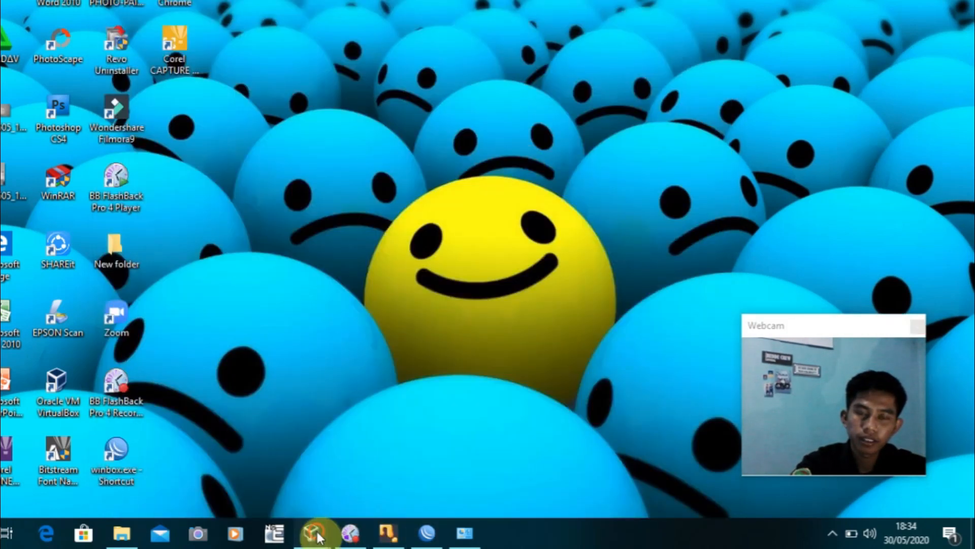
pyautogui.moveTo(317, 536)
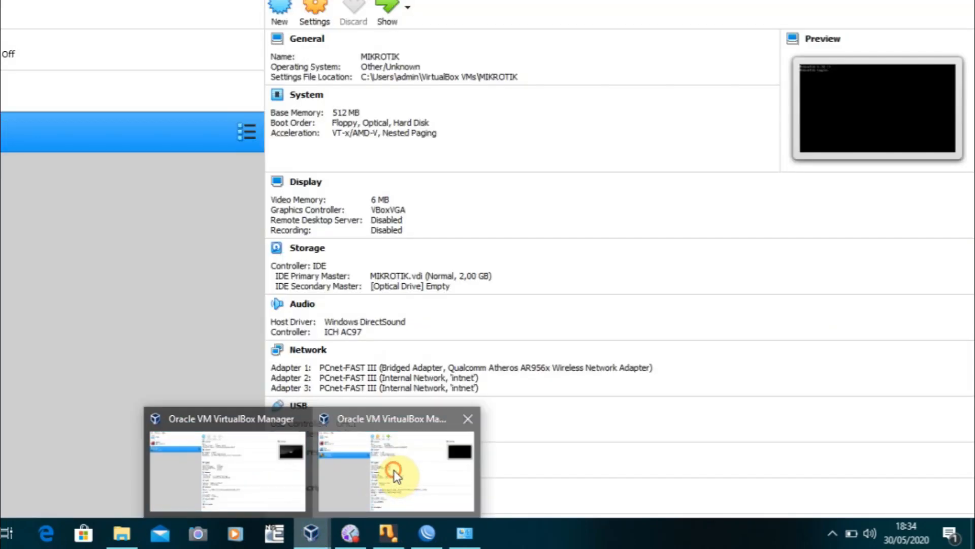
pyautogui.click(394, 470)
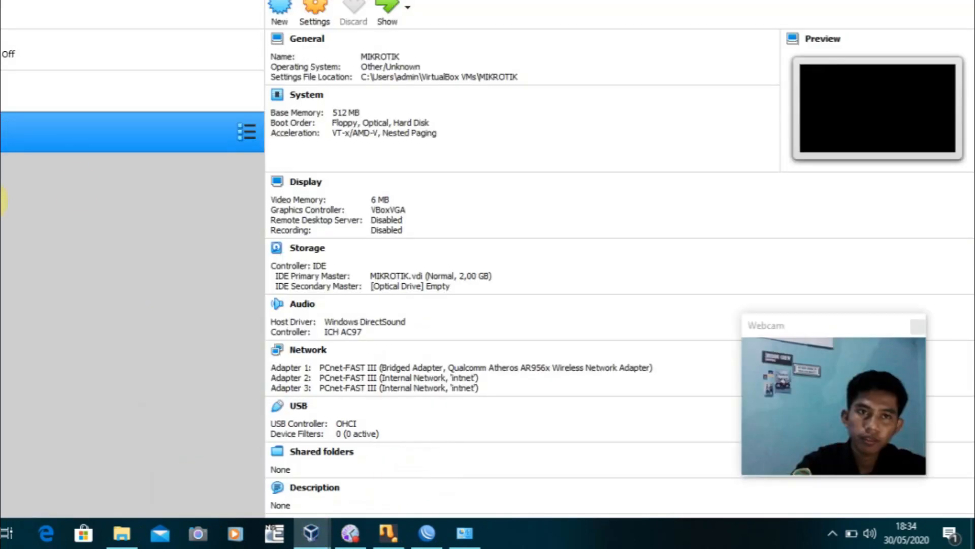
pyautogui.click(168, 92)
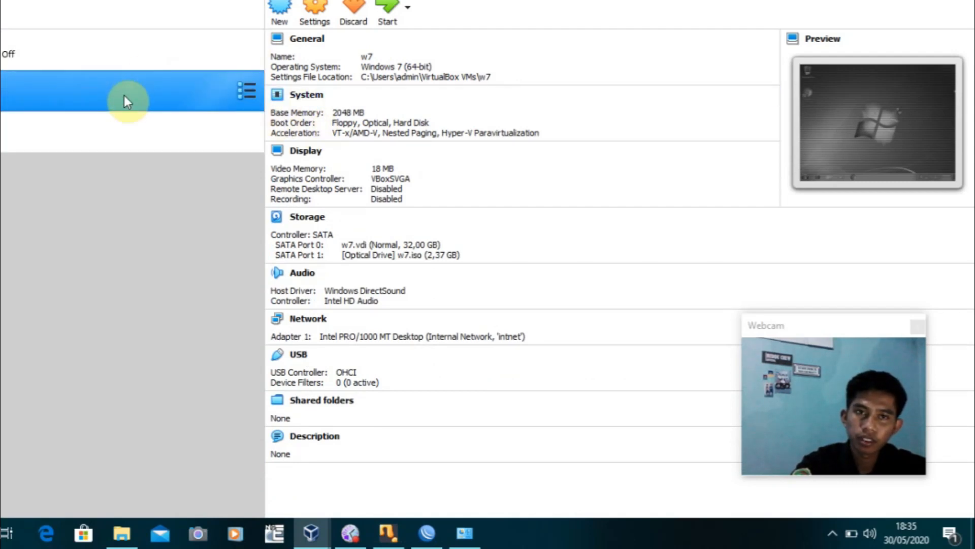
# Boot the w7 VM, open and close the log-on notice's browser, then open the Start menu
pyautogui.click(385, 7)
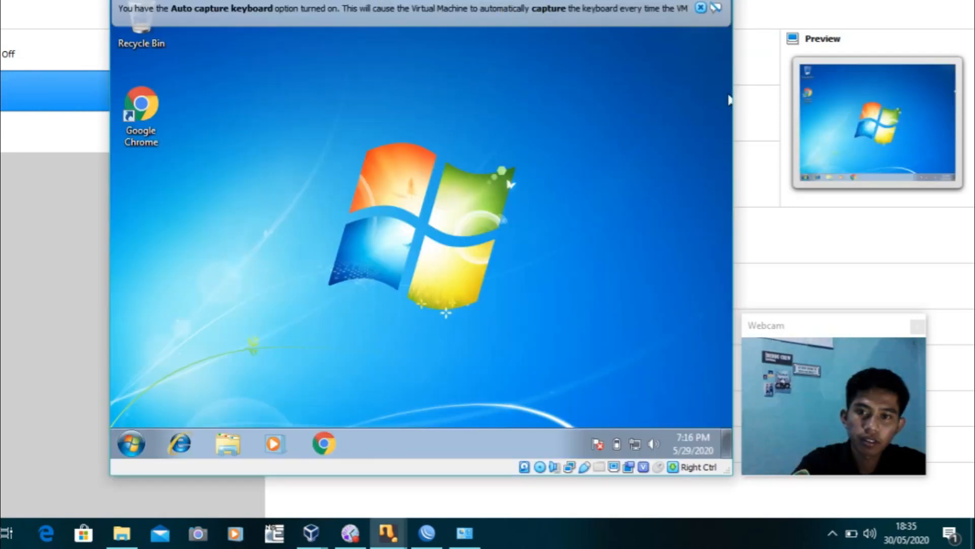
pyautogui.click(701, 9)
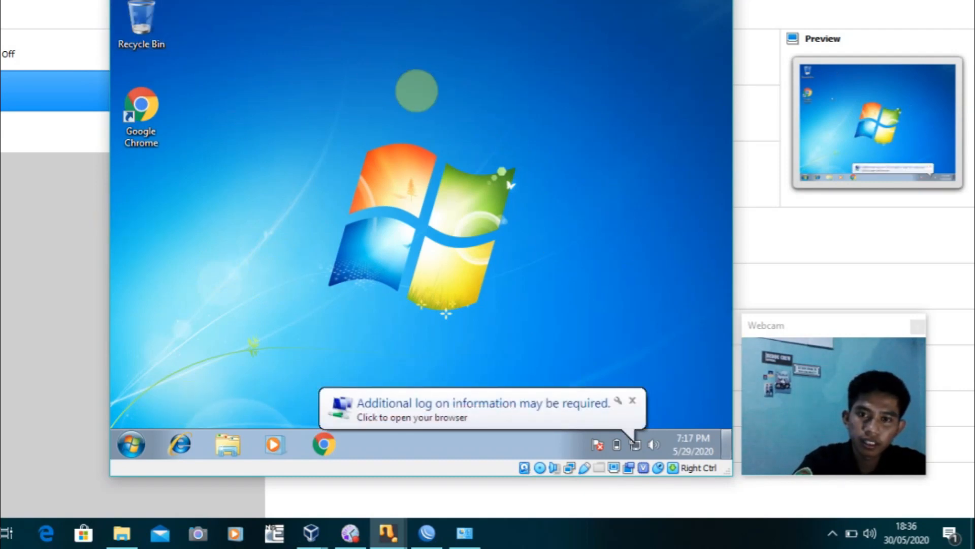
pyautogui.click(154, 106)
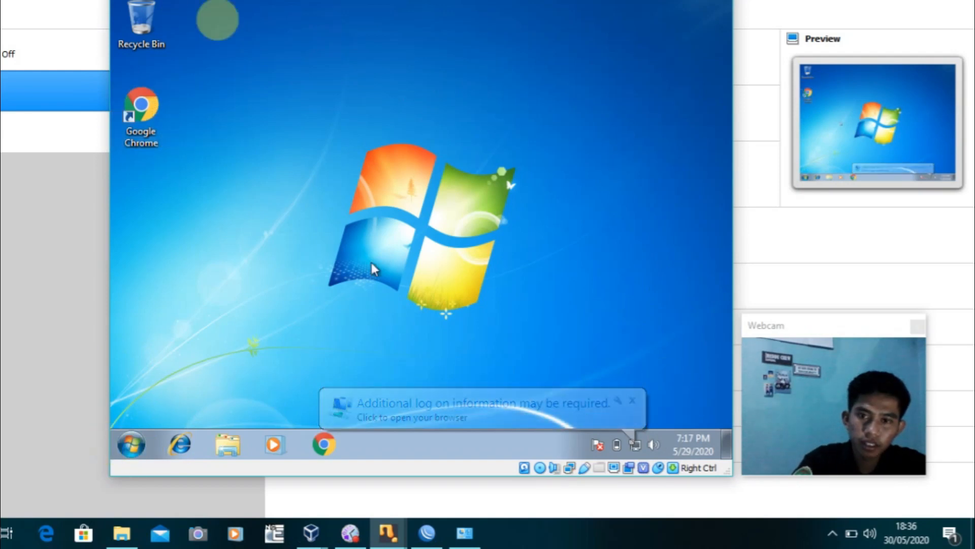
pyautogui.click(636, 448)
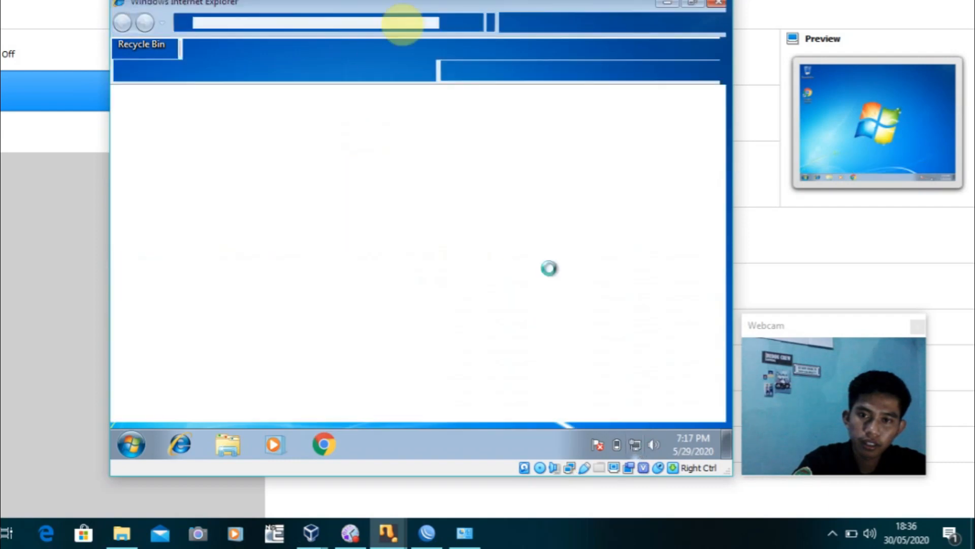
pyautogui.click(720, 4)
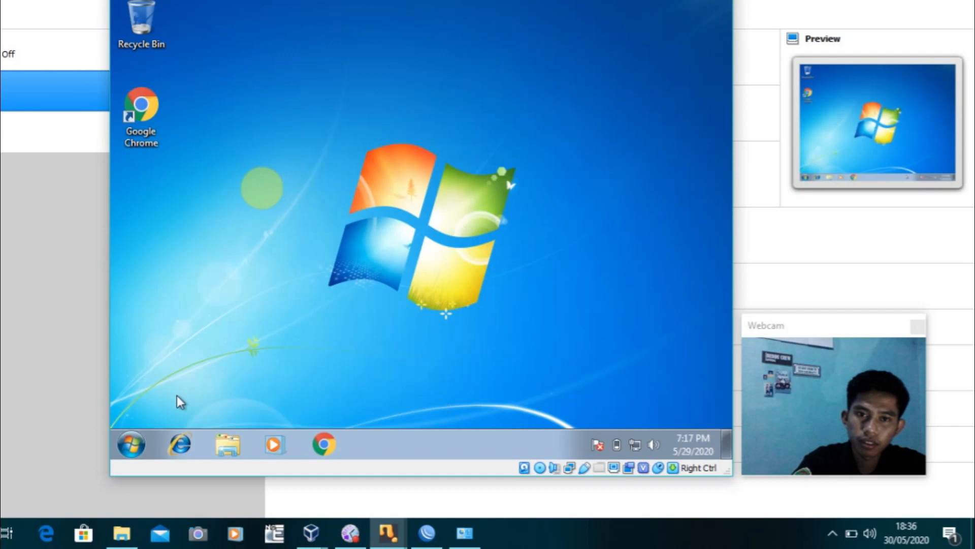
pyautogui.click(132, 444)
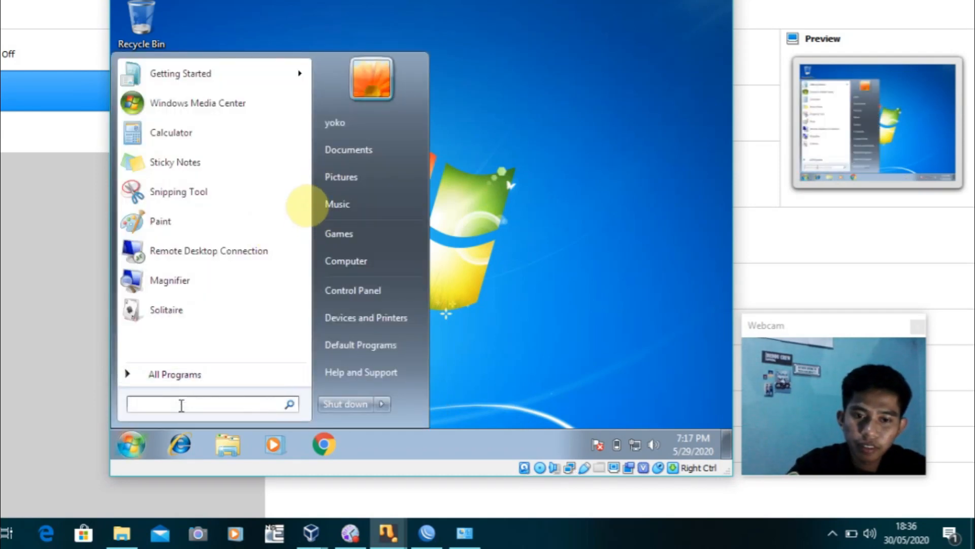
# Open the Local Area Connection's IPv4 properties from Control Panel's Network and Sharing Center
pyautogui.write('CONT')
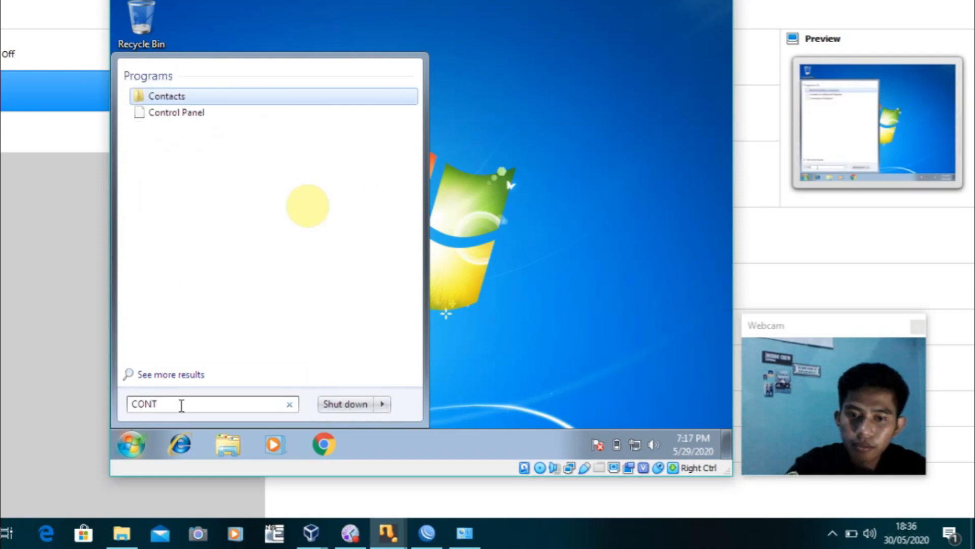
pyautogui.write('RO')
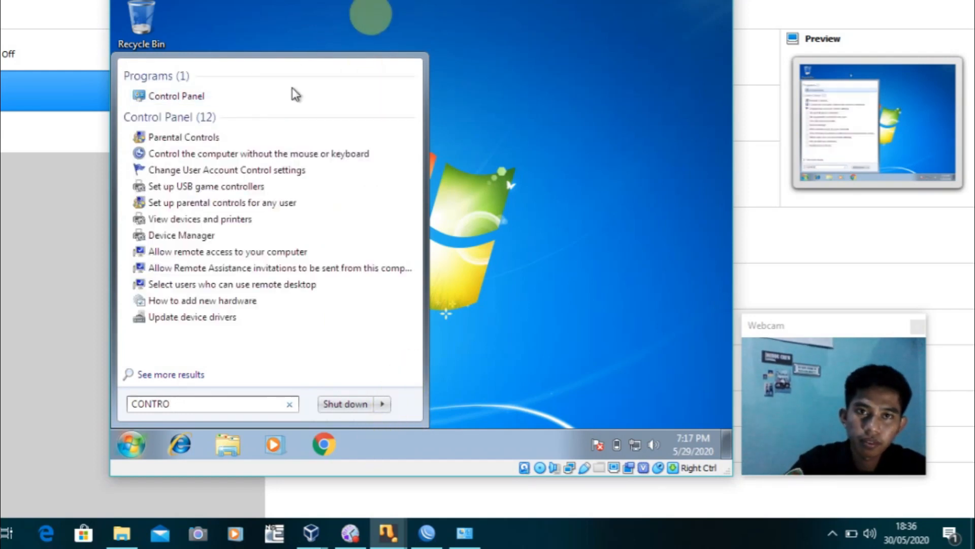
pyautogui.click(298, 101)
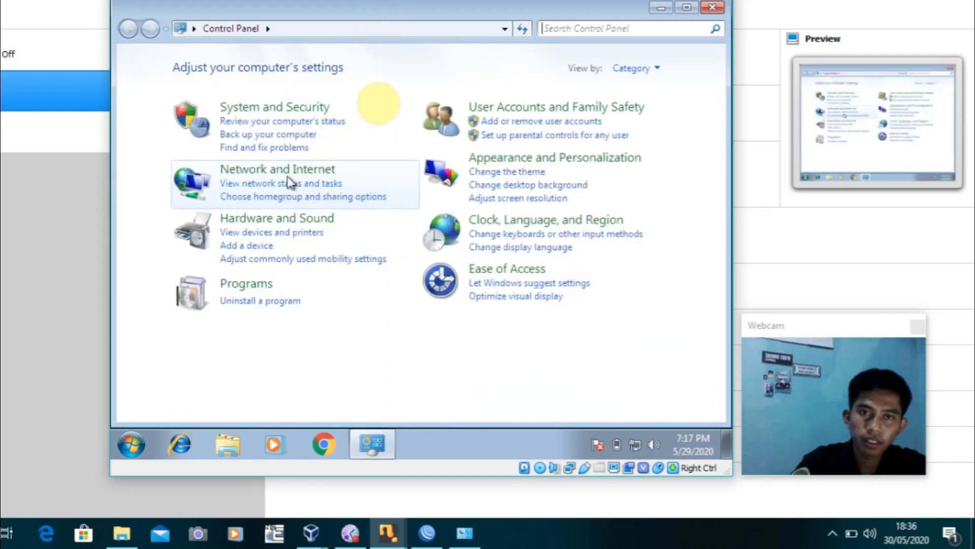
pyautogui.click(289, 175)
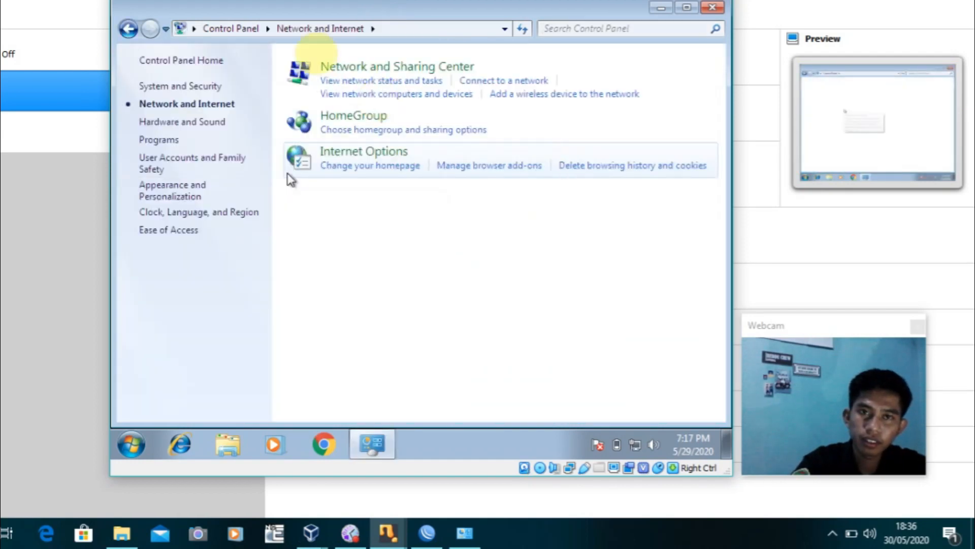
pyautogui.click(417, 69)
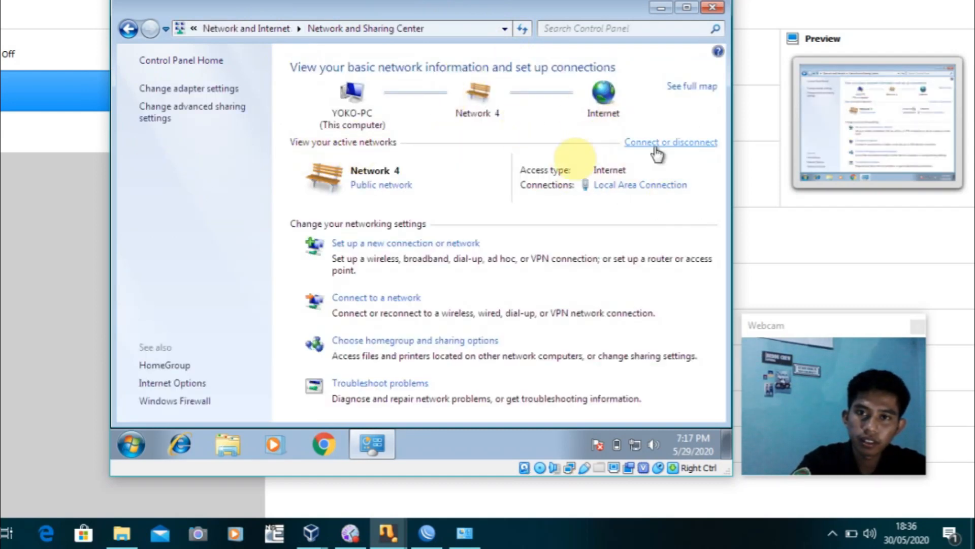
pyautogui.click(637, 185)
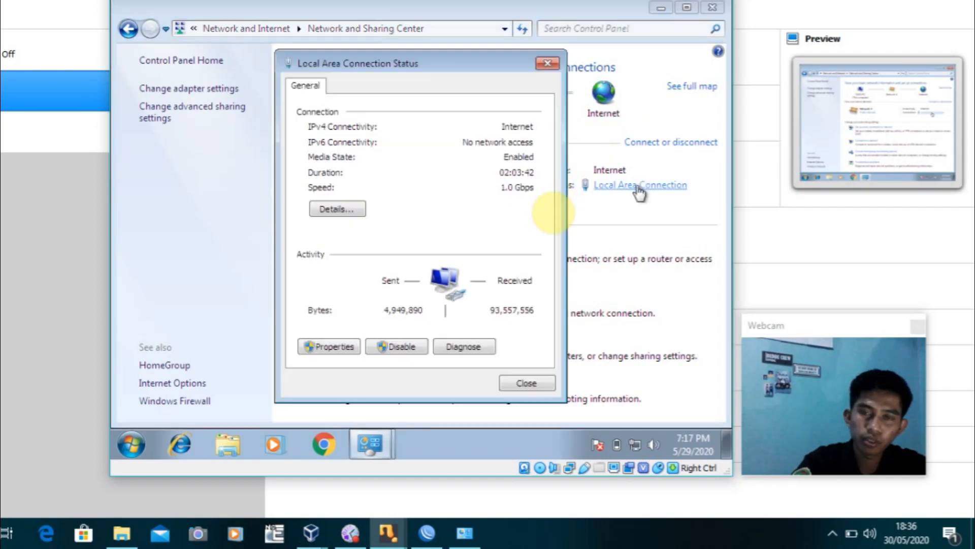
pyautogui.click(330, 348)
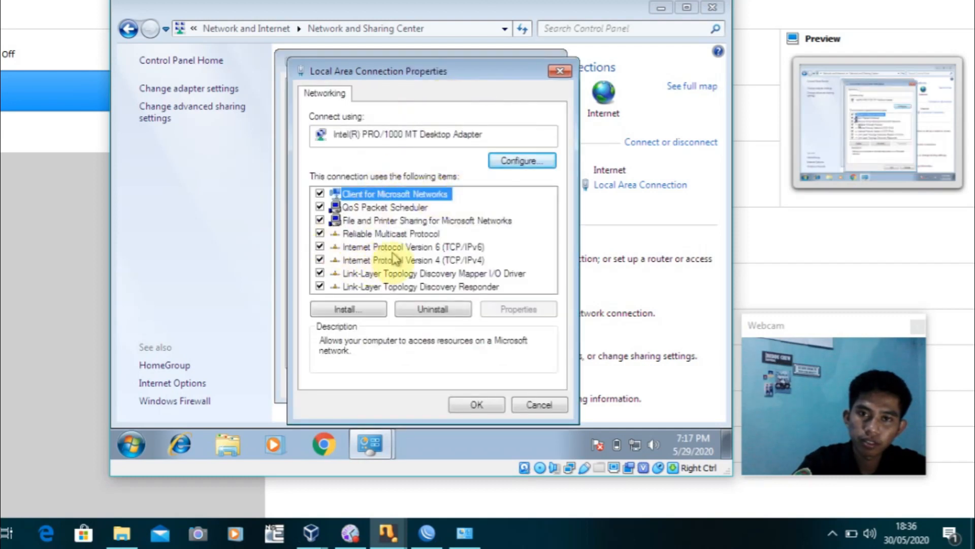
pyautogui.doubleClick(396, 260)
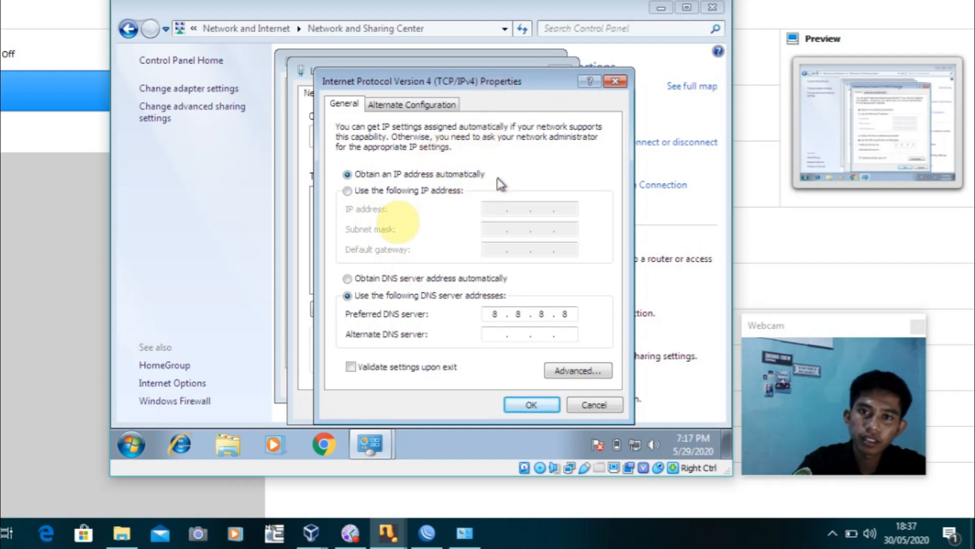
# Keep automatic IP with DNS 8.8.8.8 unchanged and close all the network windows
pyautogui.moveTo(513, 82)
pyautogui.mouseDown()
pyautogui.moveTo(489, 78)
pyautogui.moveTo(498, 81)
pyautogui.mouseUp()
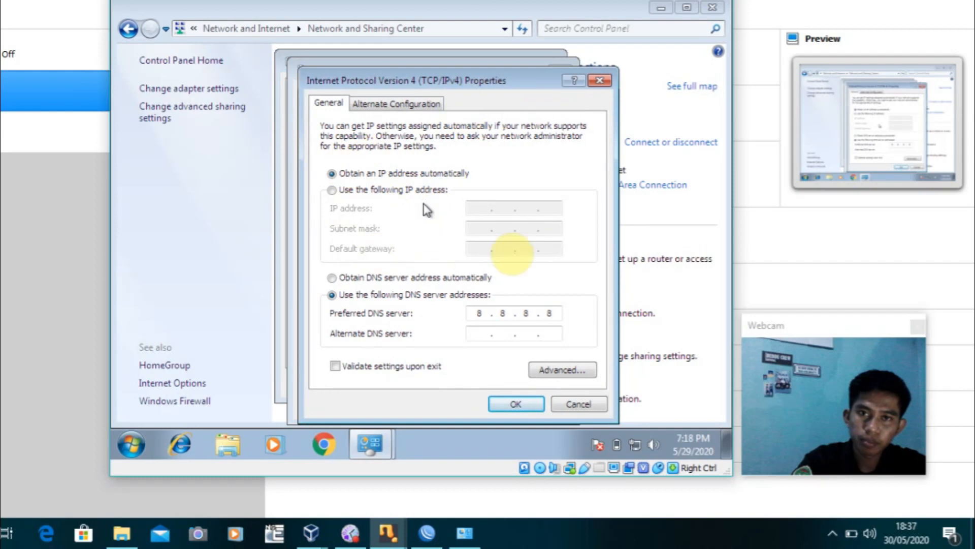
pyautogui.click(514, 410)
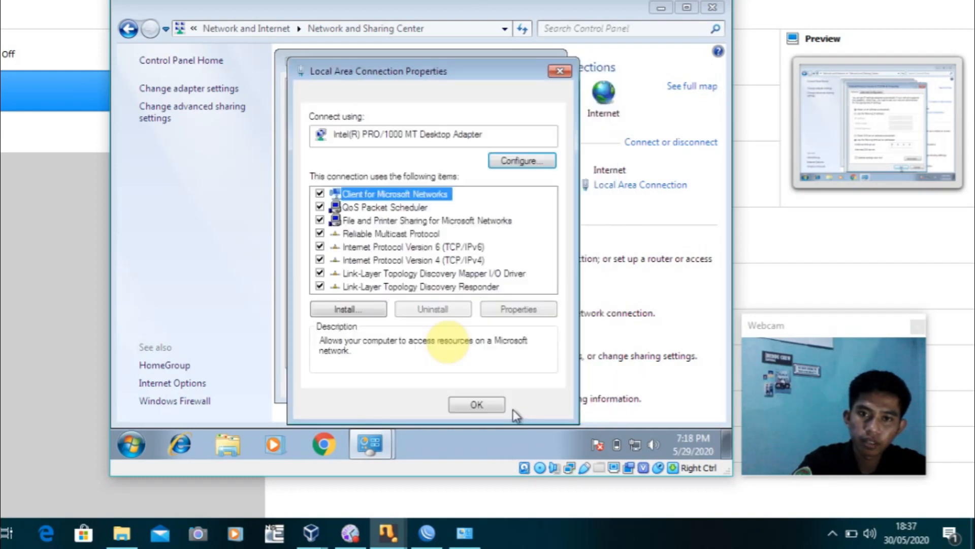
pyautogui.click(480, 406)
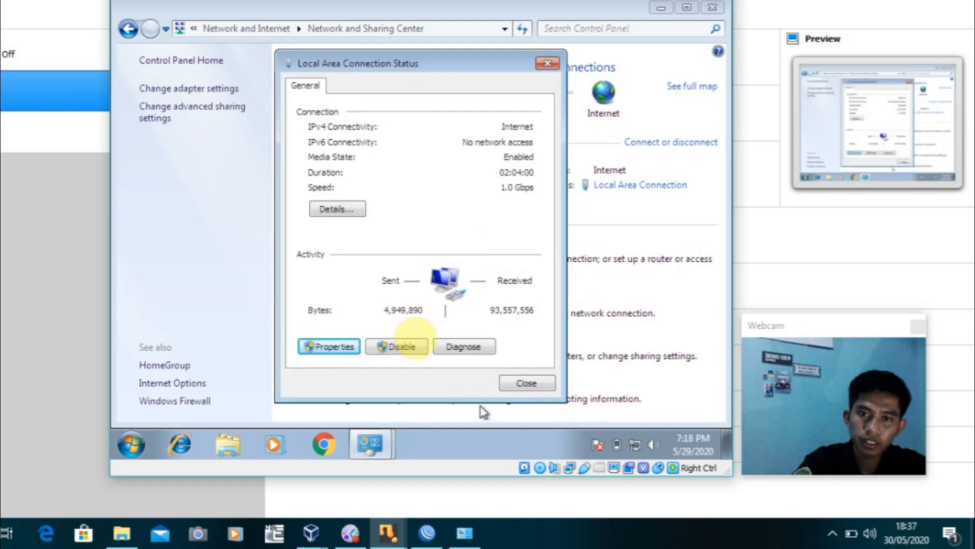
pyautogui.click(531, 383)
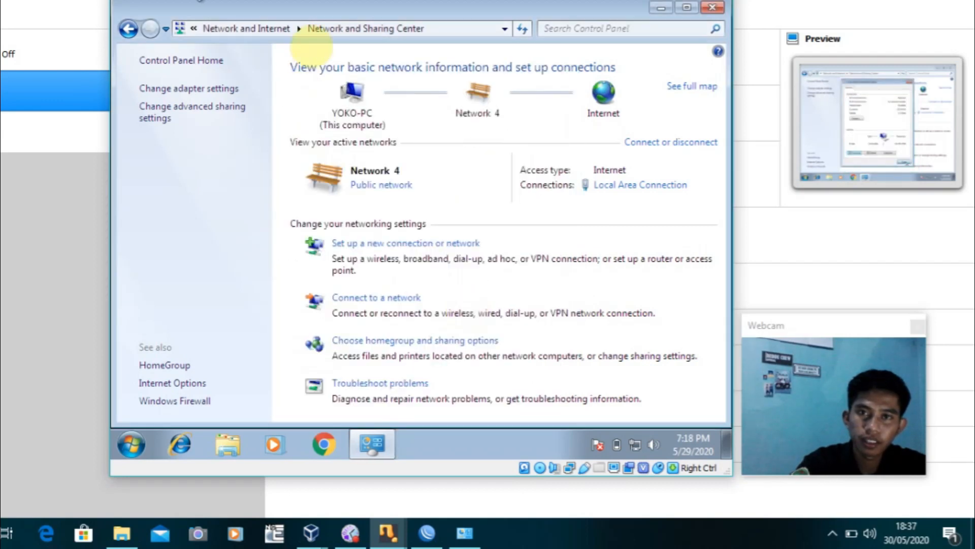
pyautogui.click(712, 9)
# Launch Chrome and go to yokofebrianto.co.id to reach the hotspot login page
pyautogui.click(130, 143)
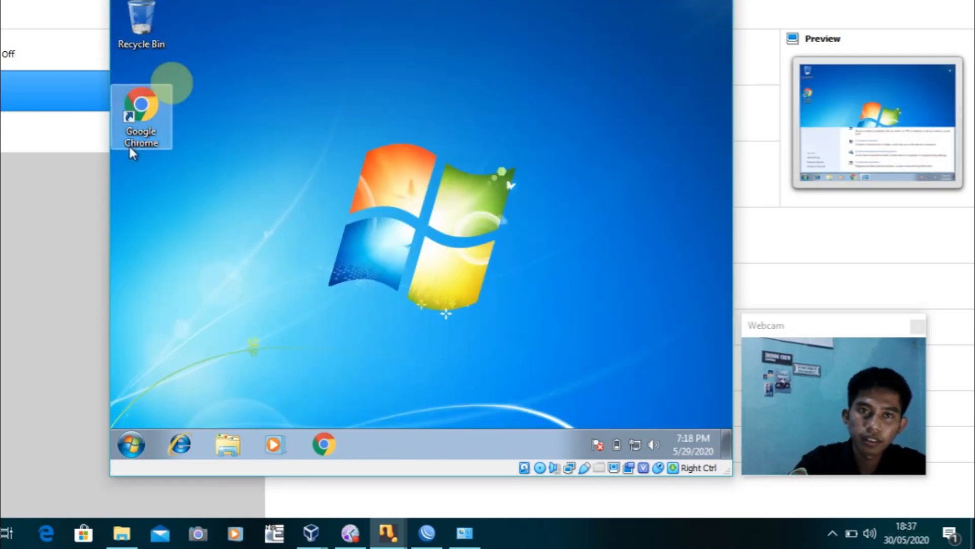
pyautogui.doubleClick(140, 141)
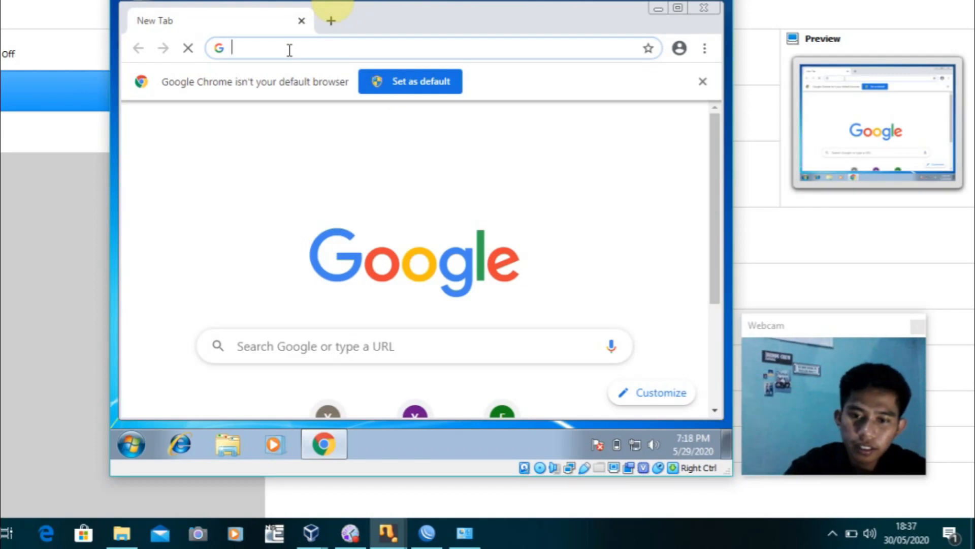
pyautogui.write('YOKO')
pyautogui.press('Delete')
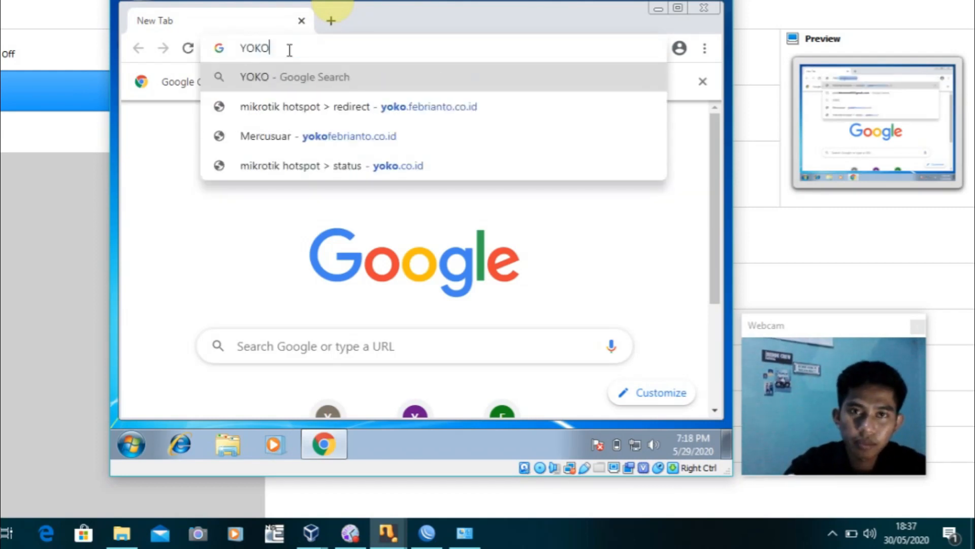
pyautogui.press('BackSpace')
pyautogui.press('BackSpace')
pyautogui.press('BackSpace')
pyautogui.press('BackSpace')
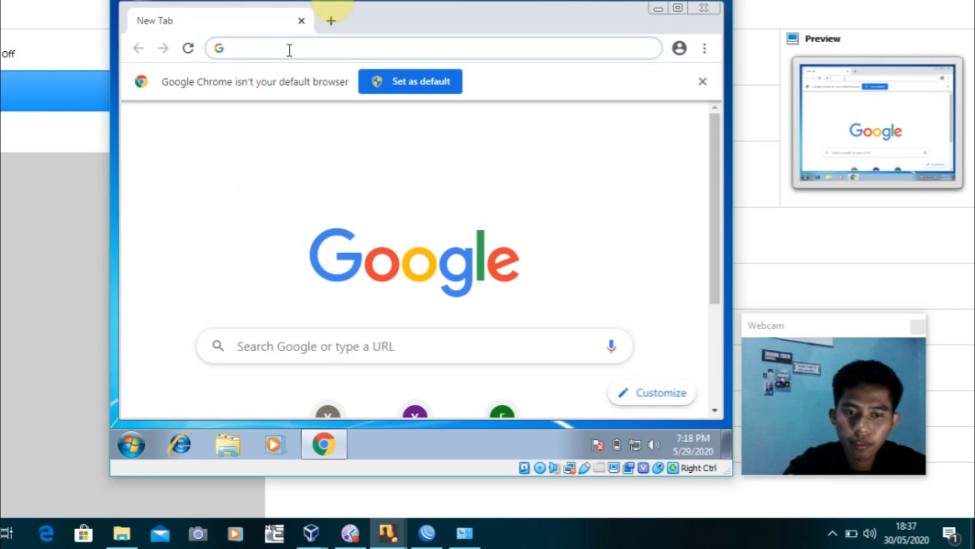
pyautogui.write('ko')
pyautogui.press('BackSpace')
pyautogui.press('BackSpace')
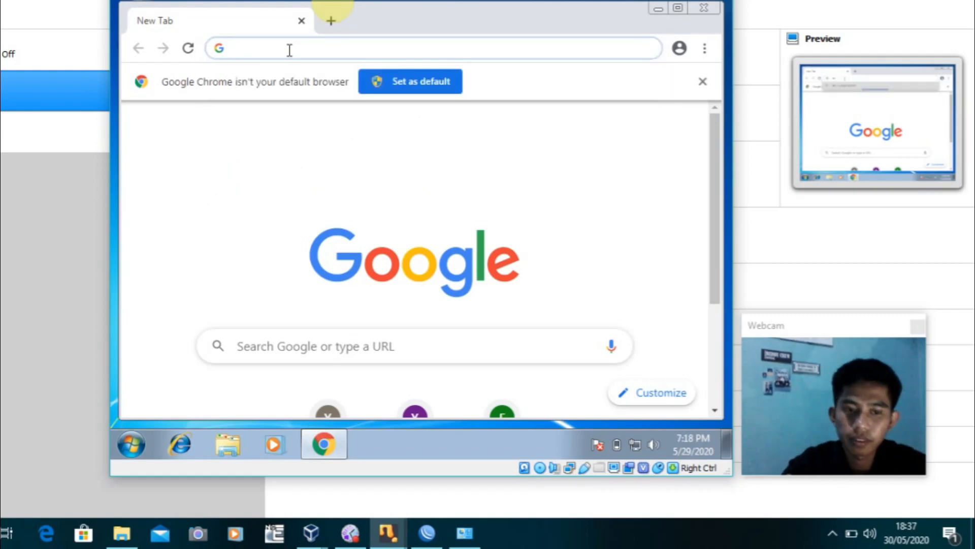
pyautogui.write('y')
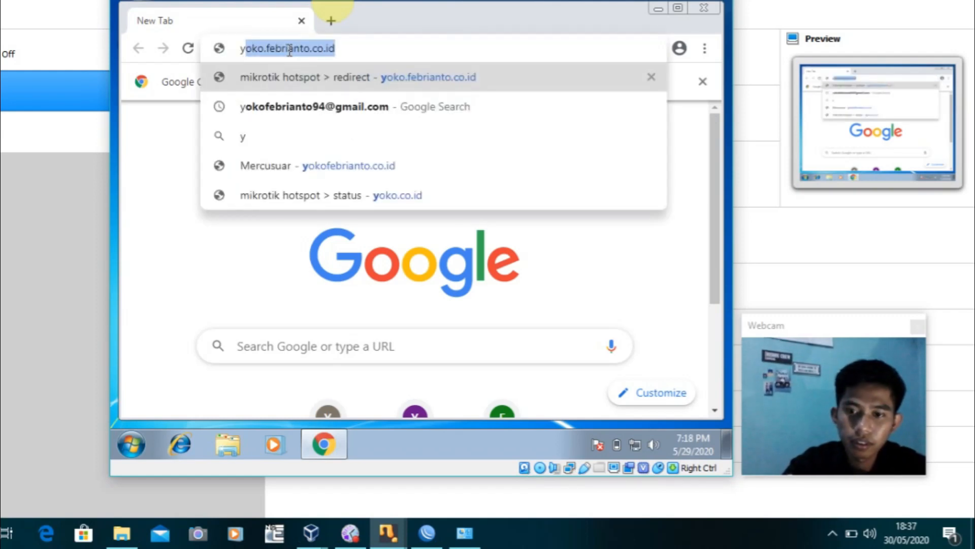
pyautogui.write('oko')
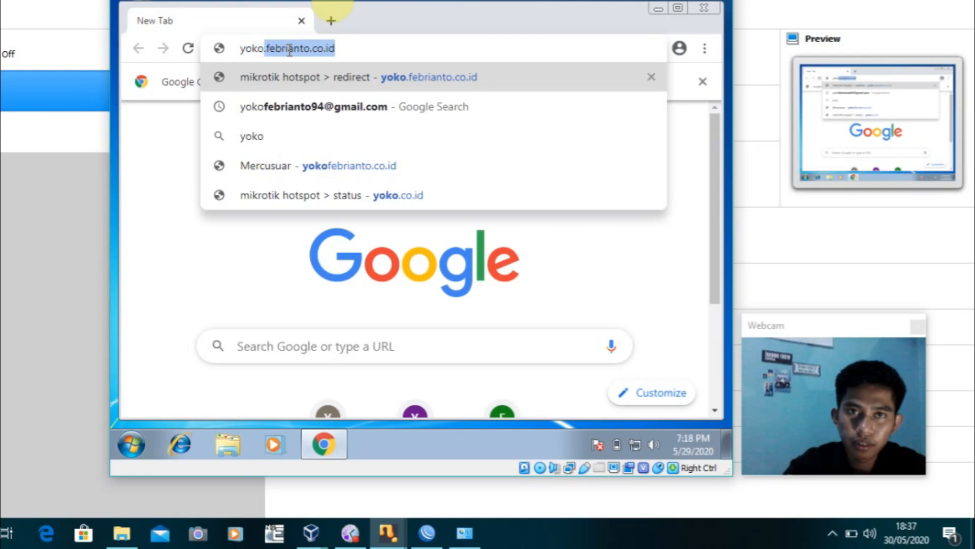
pyautogui.write('febrianto')
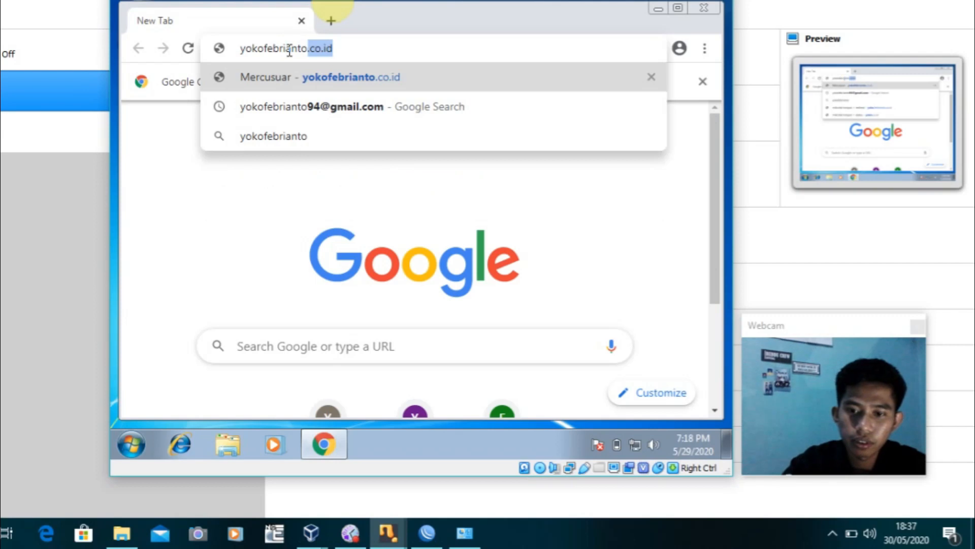
pyautogui.write('.co.id')
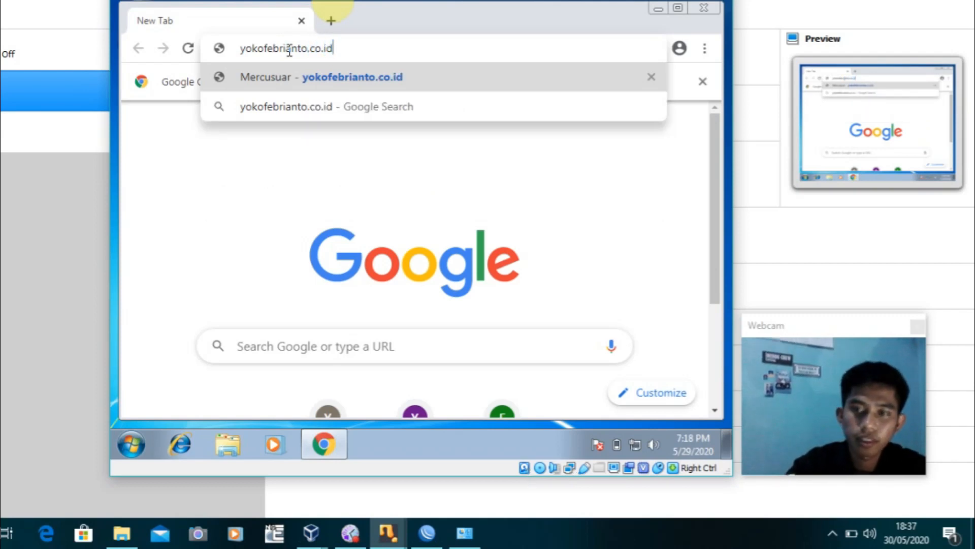
pyautogui.press('Return')
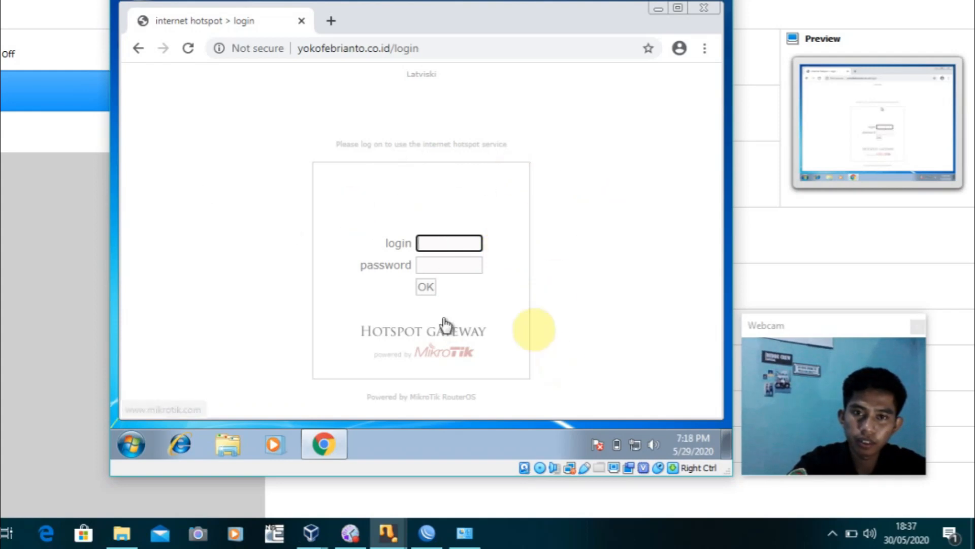
# Log in with the saved hotspot user, decline saving the password, and open a new tab
pyautogui.click(443, 248)
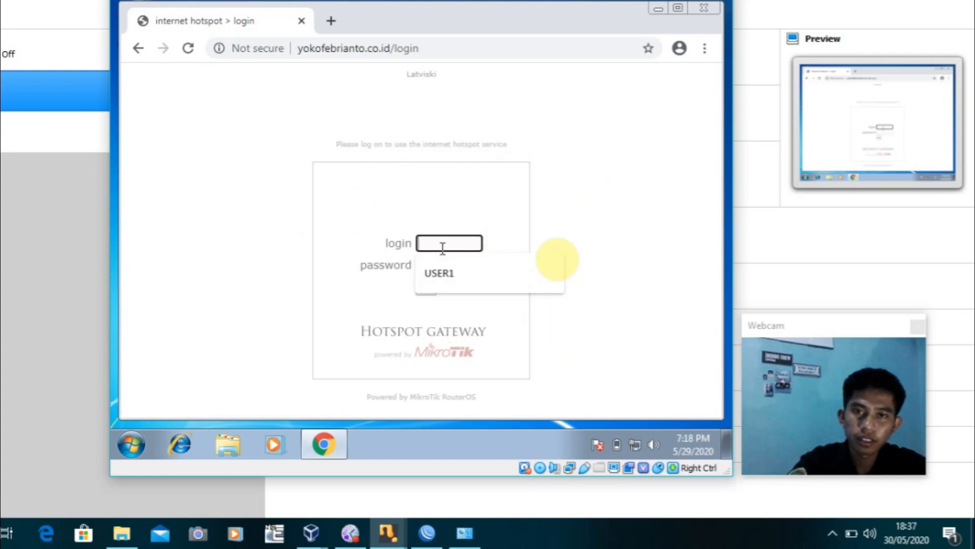
pyautogui.click(461, 280)
pyautogui.click(449, 270)
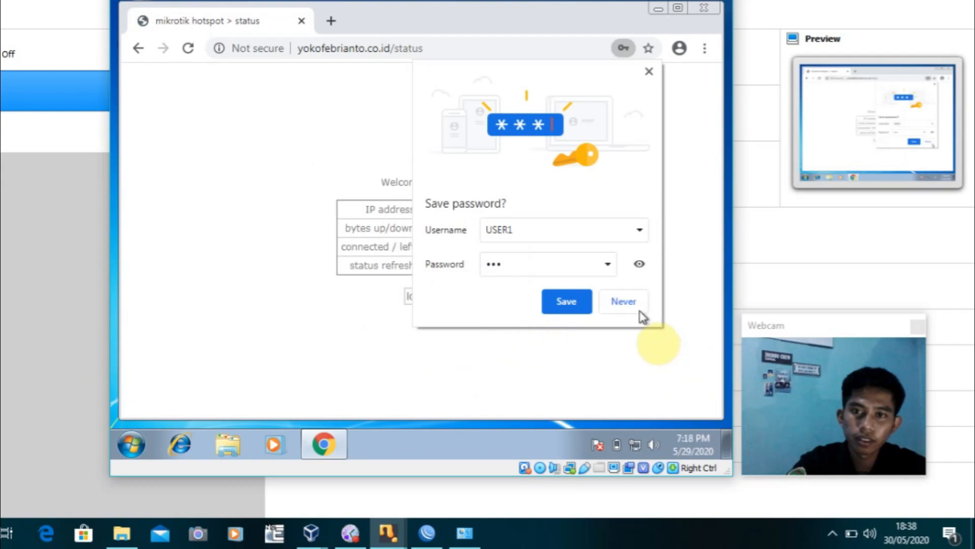
pyautogui.click(637, 309)
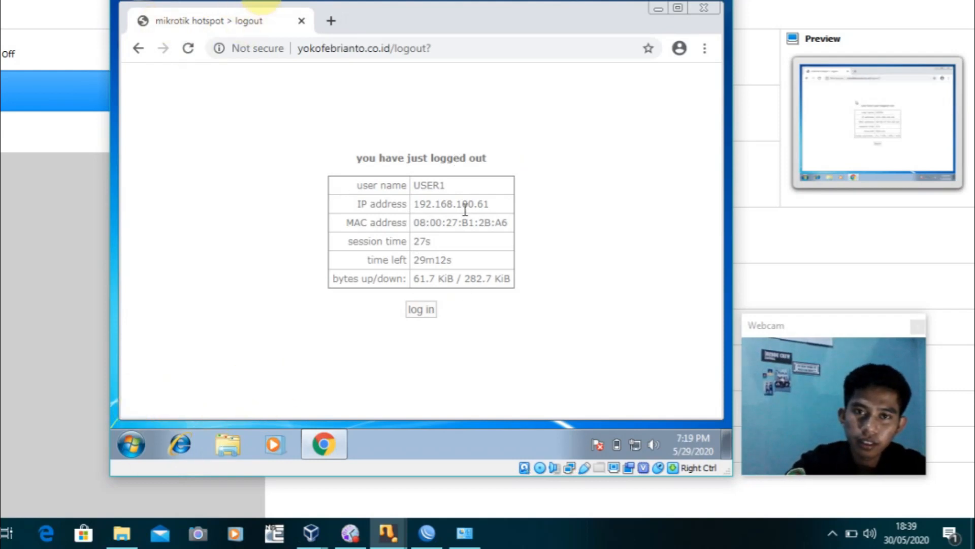
pyautogui.click(334, 21)
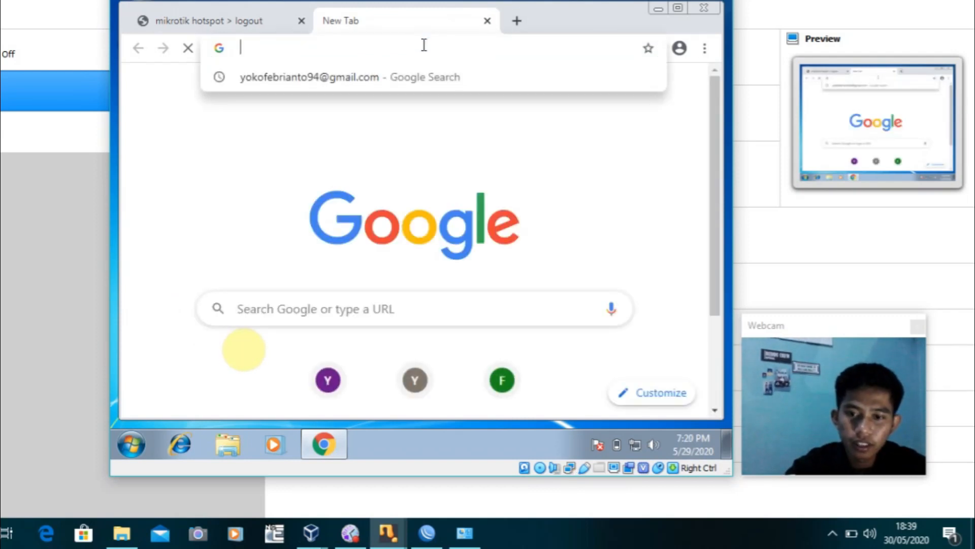
pyautogui.write('www.kompasiana')
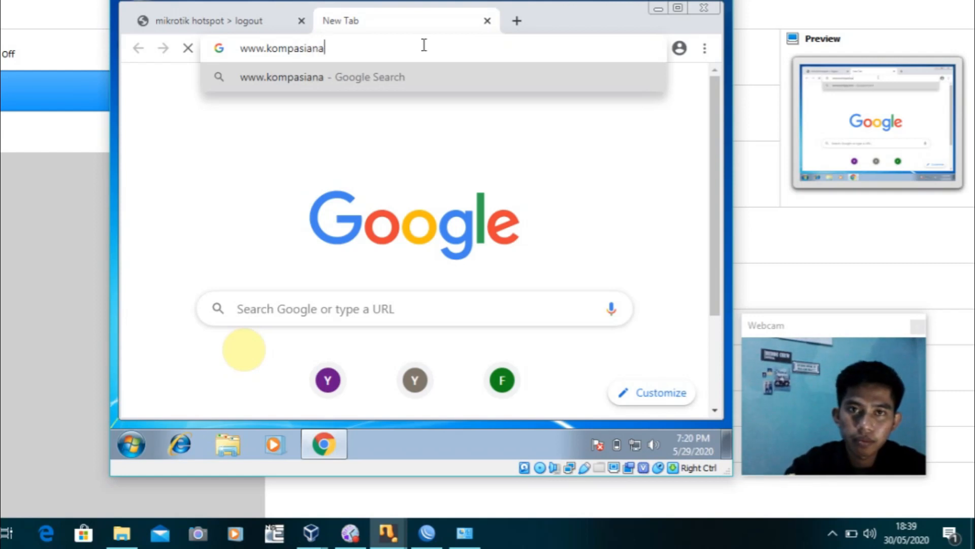
pyautogui.write('.com')
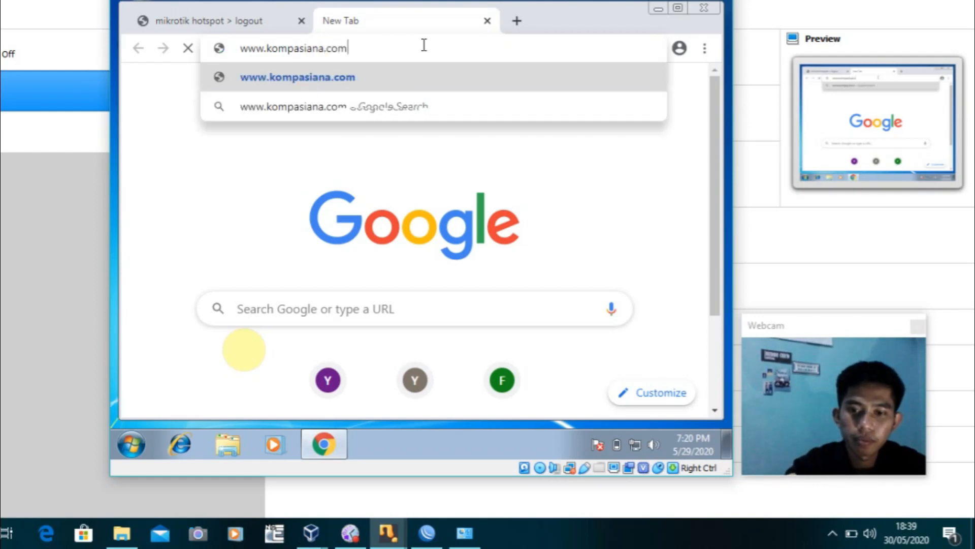
pyautogui.press('Return')
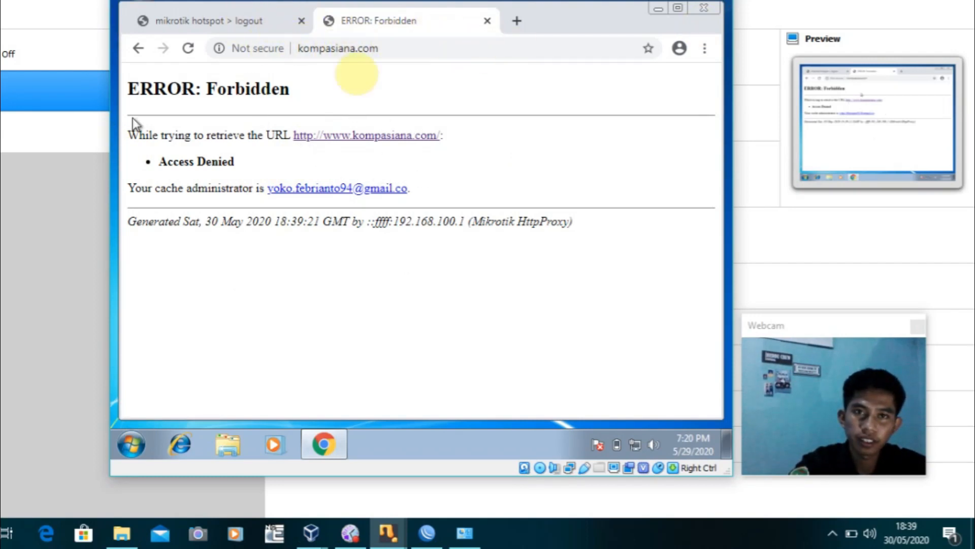
pyautogui.click(339, 455)
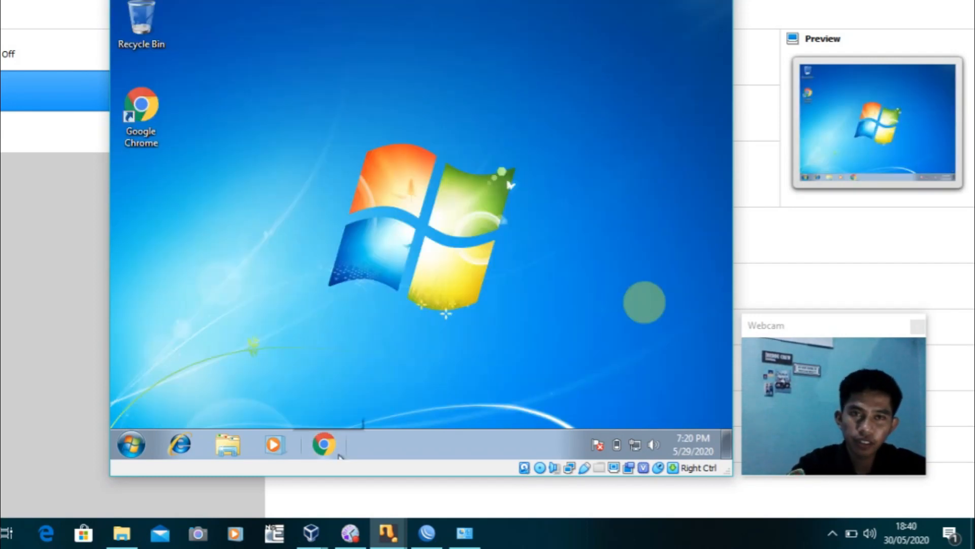